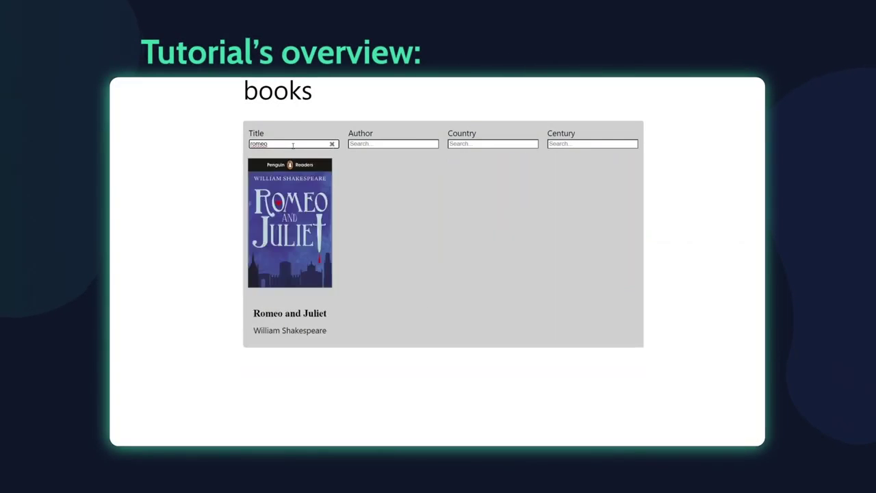
# Clear the 'romeo' Title search so every book lists again, then move to the Country field.
pyautogui.click(332, 144)
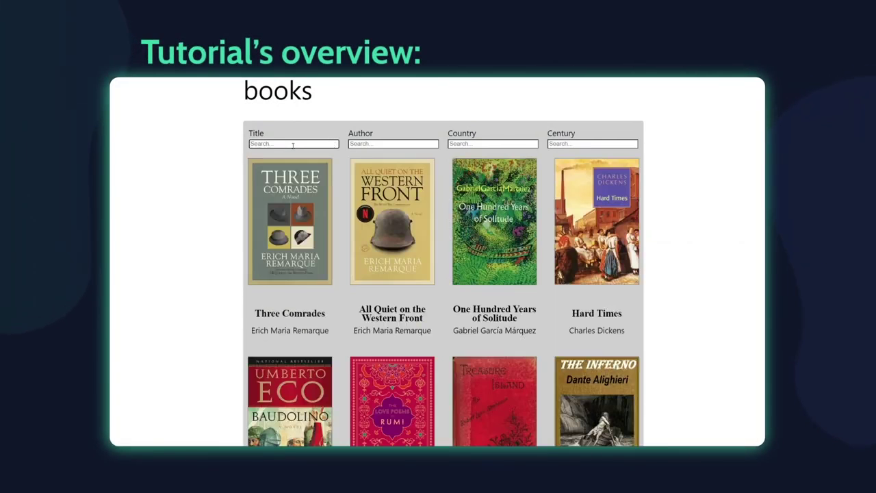
pyautogui.click(462, 144)
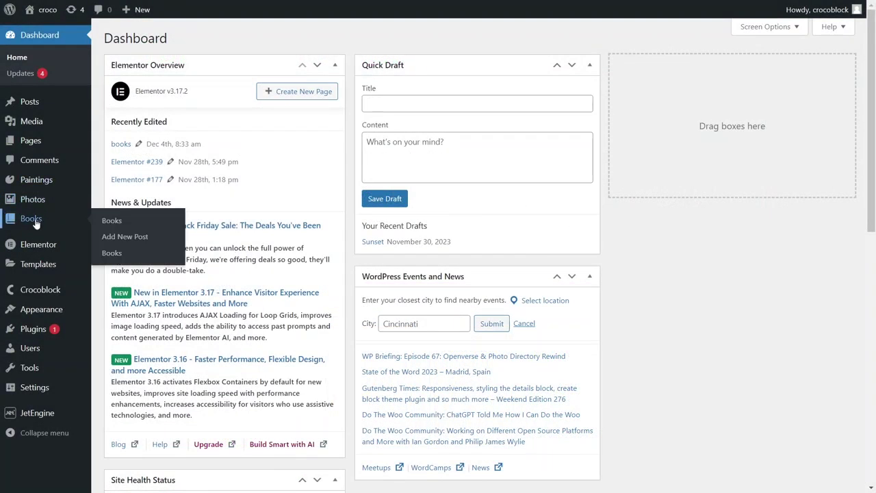
# Open the Three Comrades book post and scroll down to its Settings fields.
pyautogui.click(39, 224)
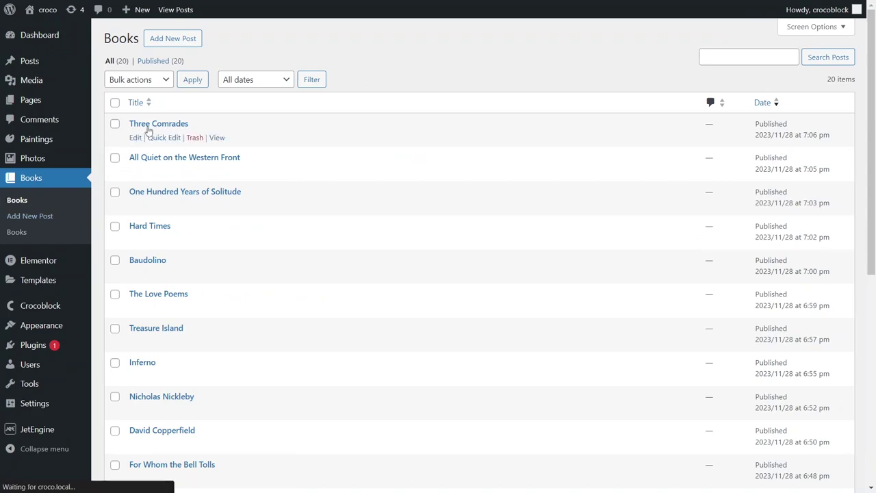
pyautogui.click(148, 127)
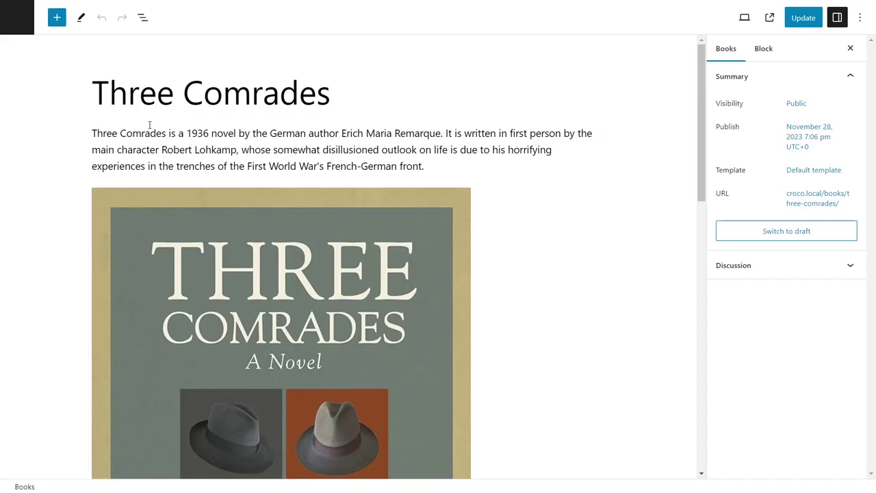
pyautogui.scroll(-3, 149, 125)
pyautogui.scroll(-3, 150, 128)
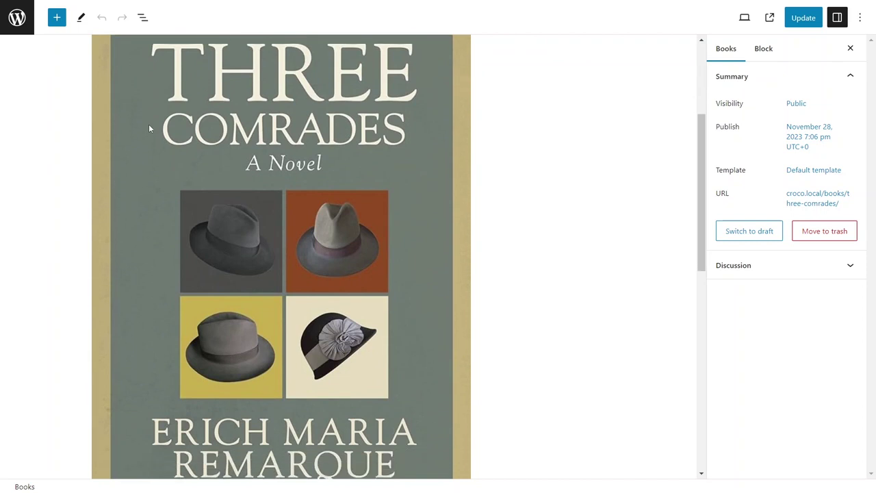
pyautogui.scroll(-3, 150, 128)
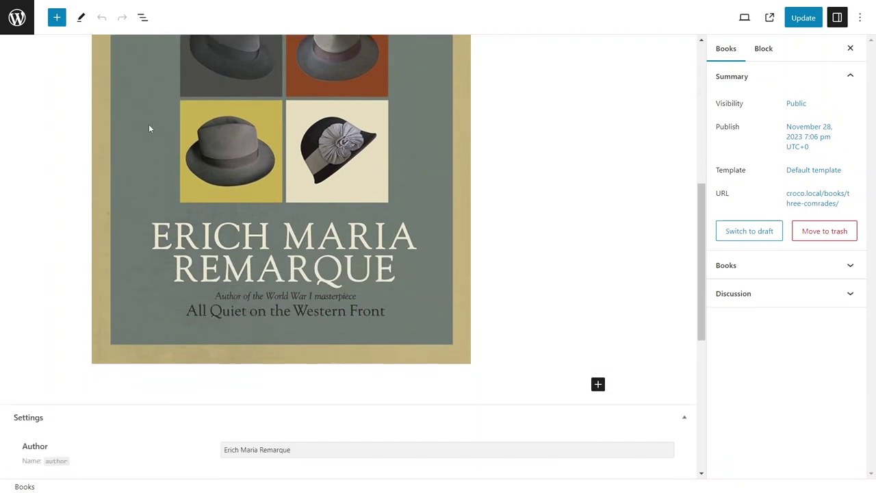
pyautogui.scroll(-3, 149, 128)
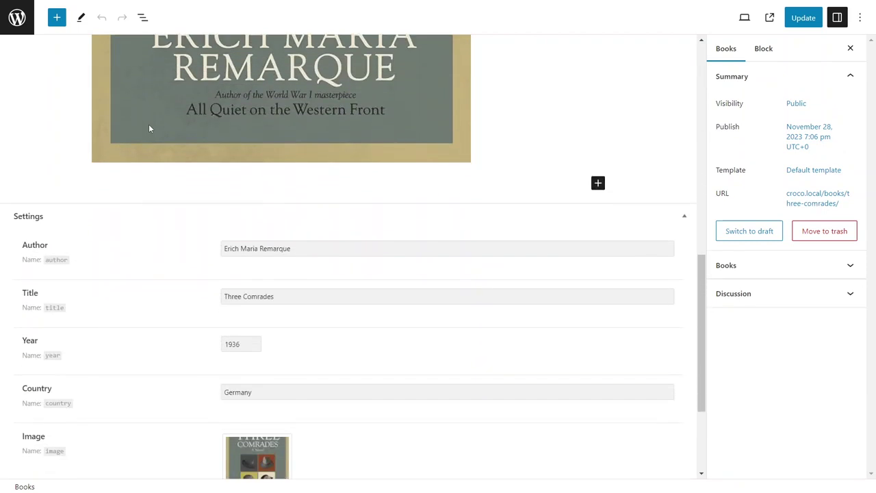
pyautogui.scroll(-1, 151, 128)
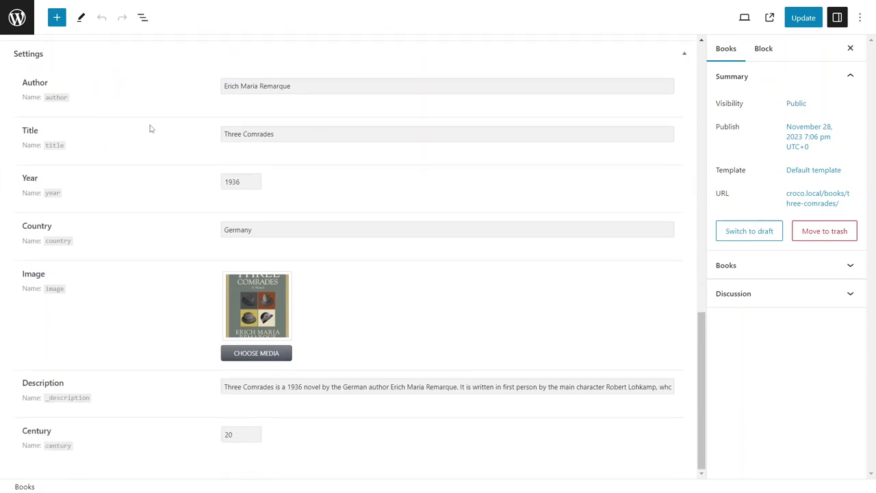
# Activate the JetSmartFilters plugin from the Installed Plugins list.
pyautogui.click(17, 17)
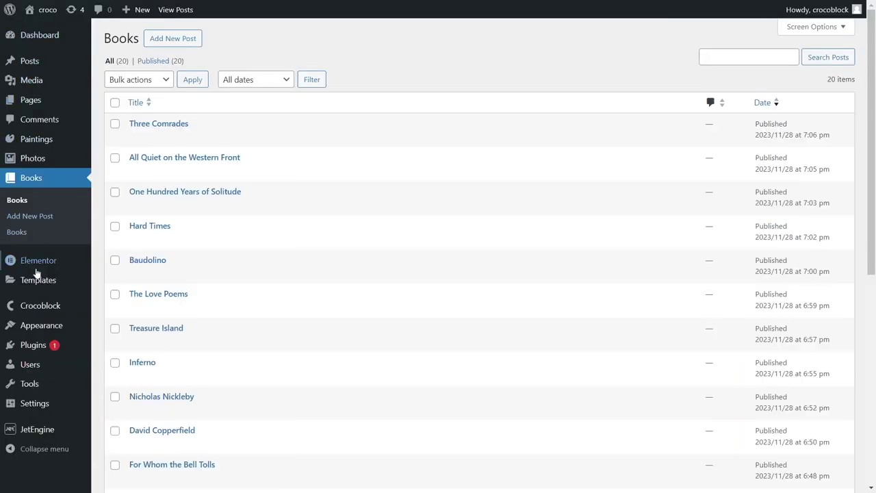
pyautogui.click(38, 349)
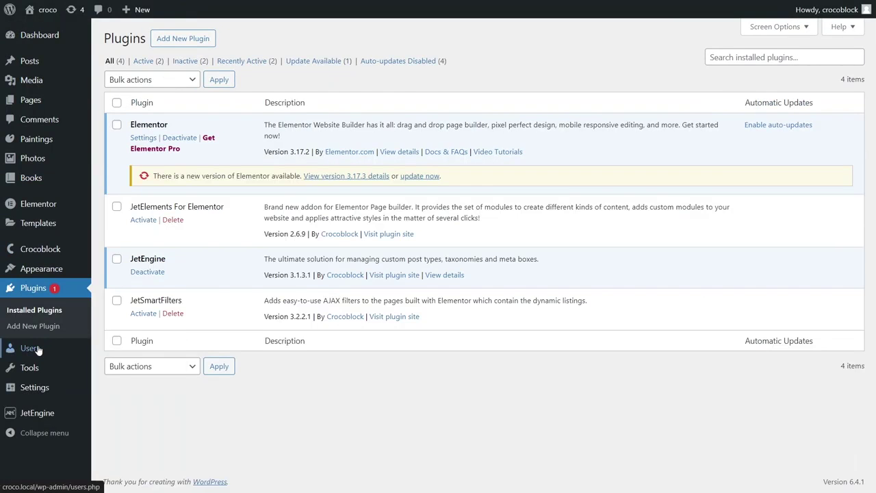
pyautogui.click(143, 314)
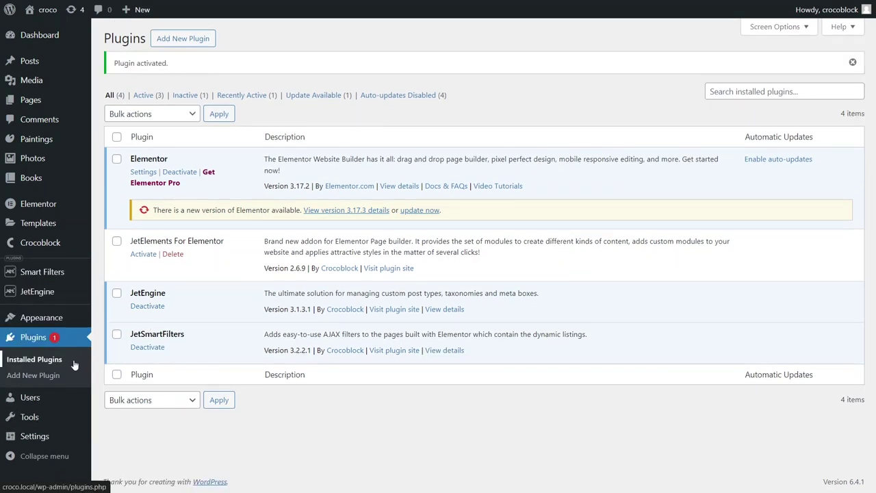
pyautogui.moveTo(53, 276)
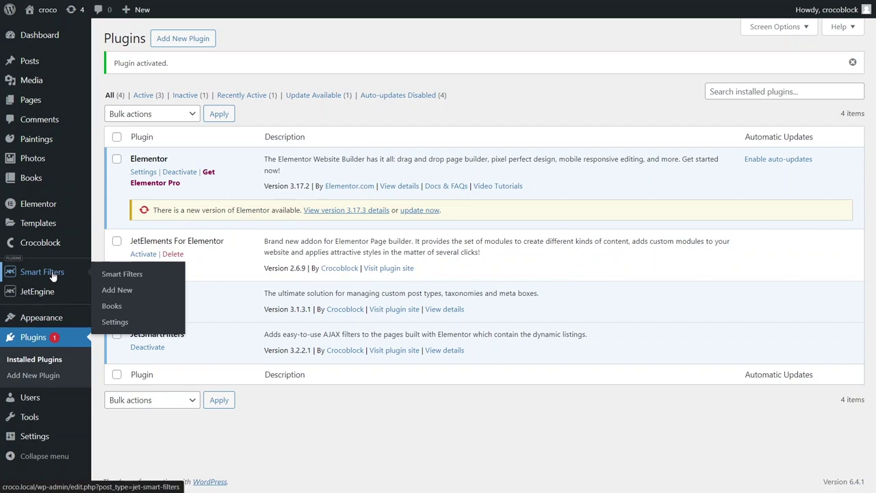
# Create a new filter titled 'Default Search Filter' with that text as both labels.
pyautogui.click(116, 291)
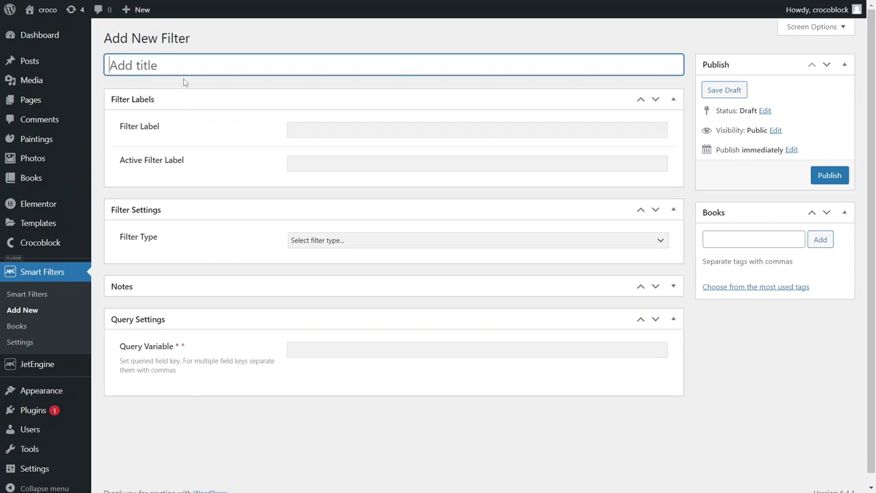
pyautogui.write('Default Search Filter')
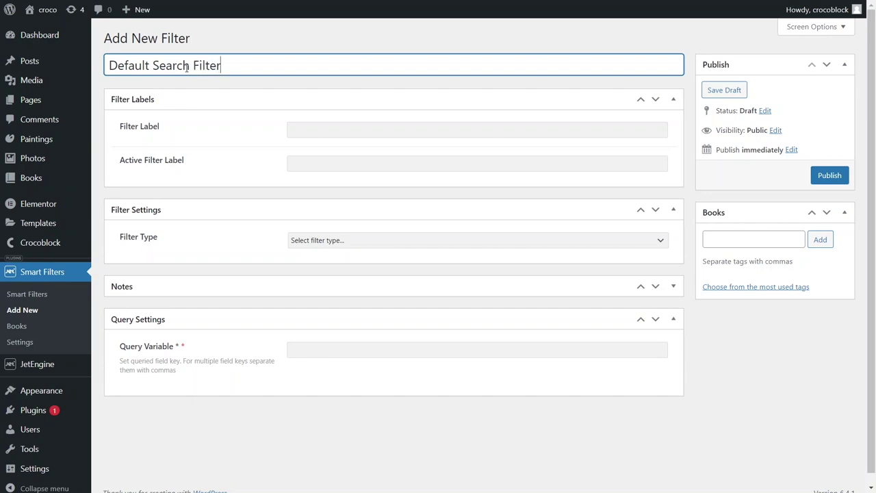
pyautogui.hotkey('ctrl', 'a')
pyautogui.hotkey('ctrl', 'c')
pyautogui.click(293, 130)
pyautogui.hotkey('ctrl', 'v')
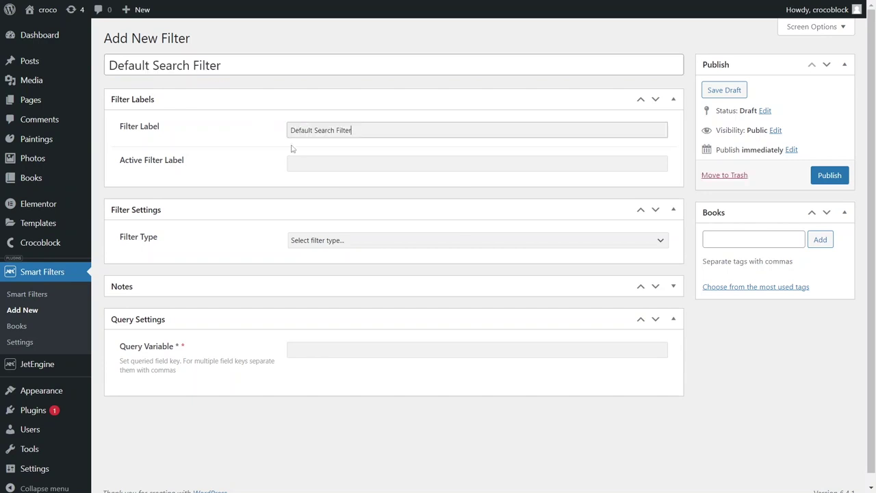
pyautogui.click(293, 163)
pyautogui.hotkey('ctrl', 'v')
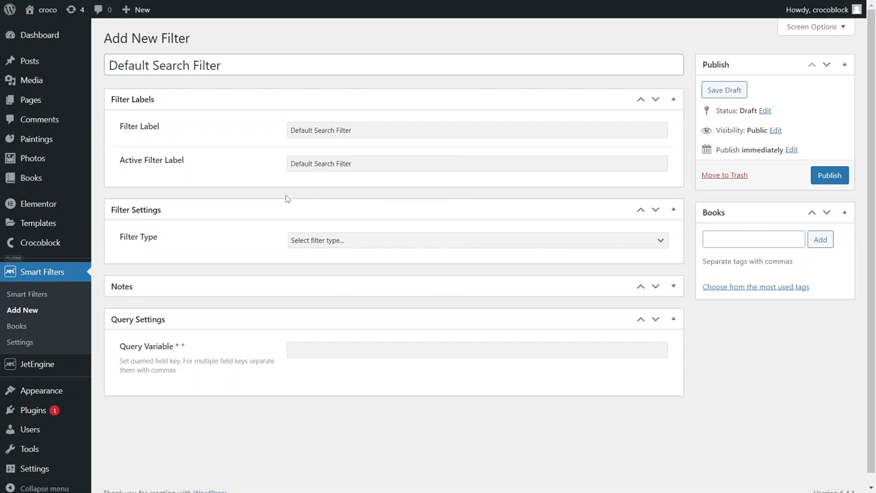
# Make it a Search filter using Default WordPress search and publish it.
pyautogui.click(661, 243)
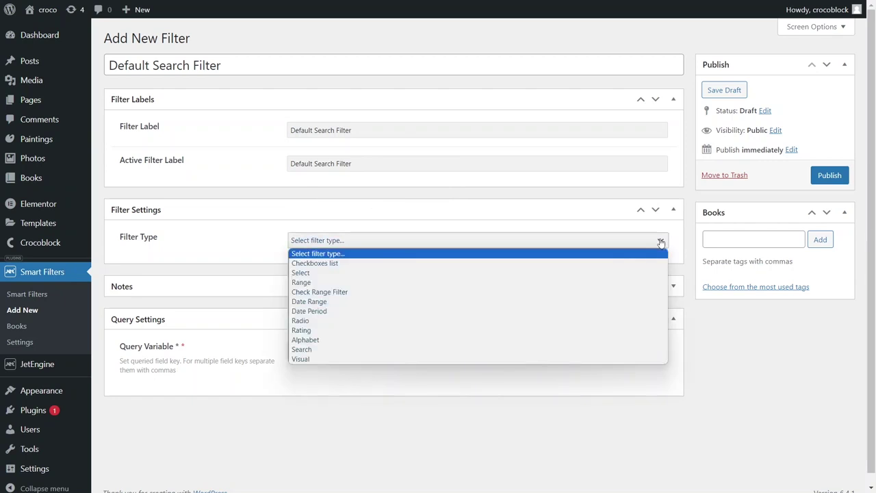
pyautogui.click(570, 350)
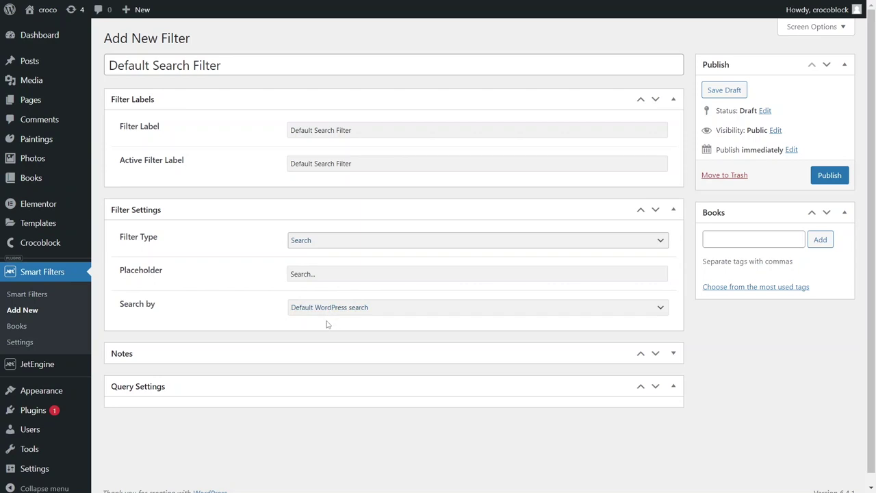
pyautogui.click(661, 309)
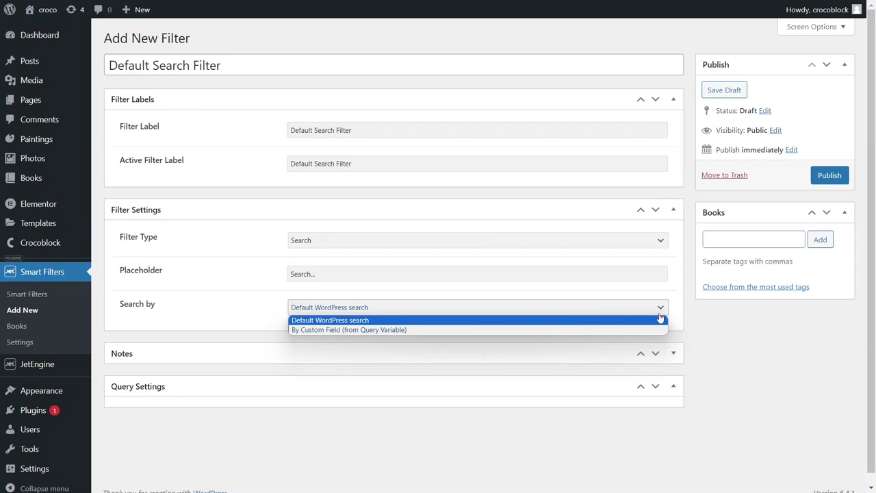
pyautogui.click(654, 321)
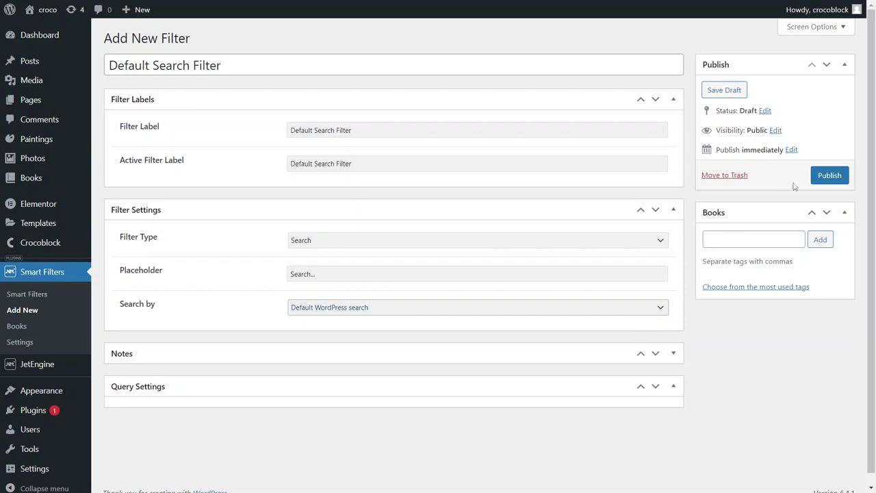
pyautogui.click(828, 176)
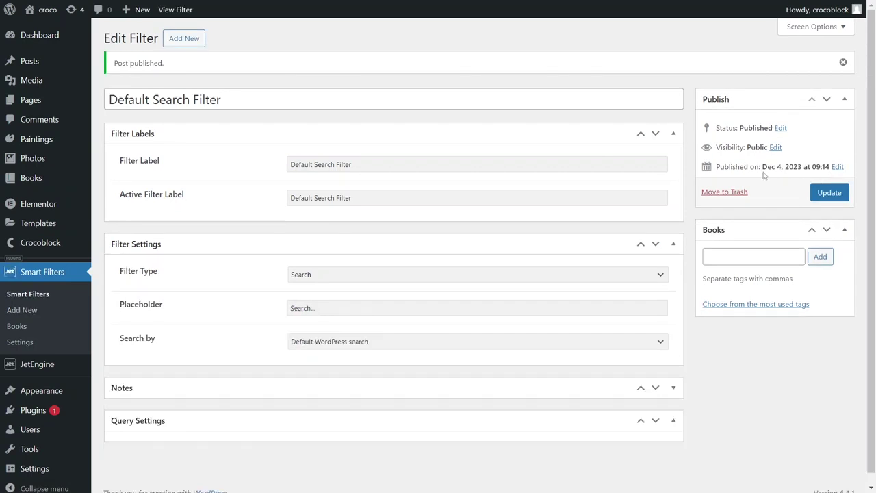
# Start another filter titled 'Smart Search Filter' with that text as both labels.
pyautogui.click(181, 39)
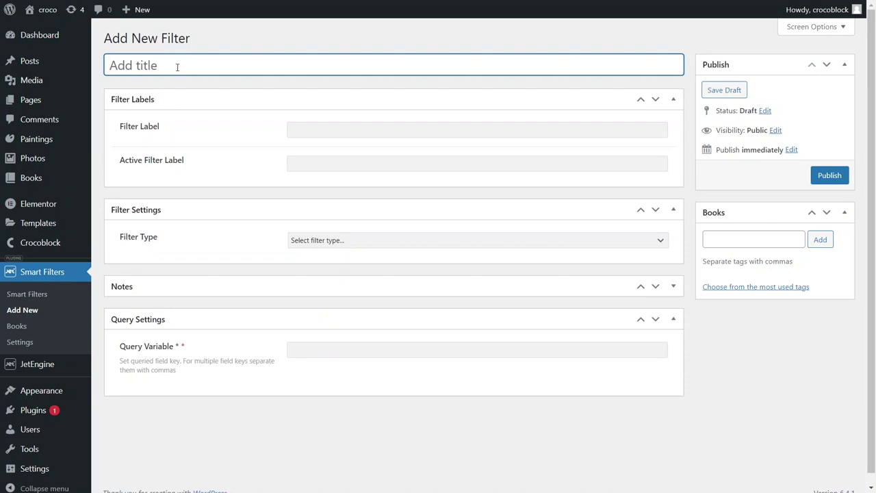
pyautogui.write('Smart Search Filter')
pyautogui.hotkey('ctrl', 'a')
pyautogui.hotkey('ctrl', 'c')
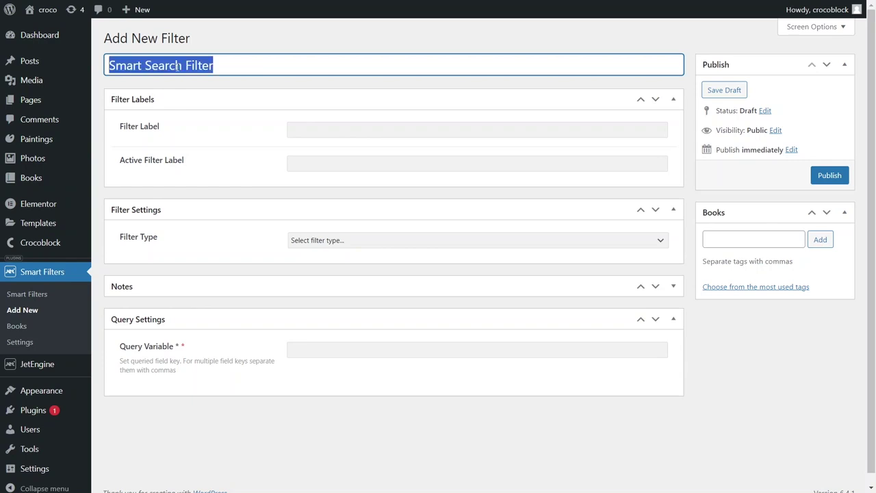
pyautogui.click(295, 130)
pyautogui.hotkey('ctrl', 'v')
pyautogui.click(294, 162)
pyautogui.hotkey('ctrl', 'v')
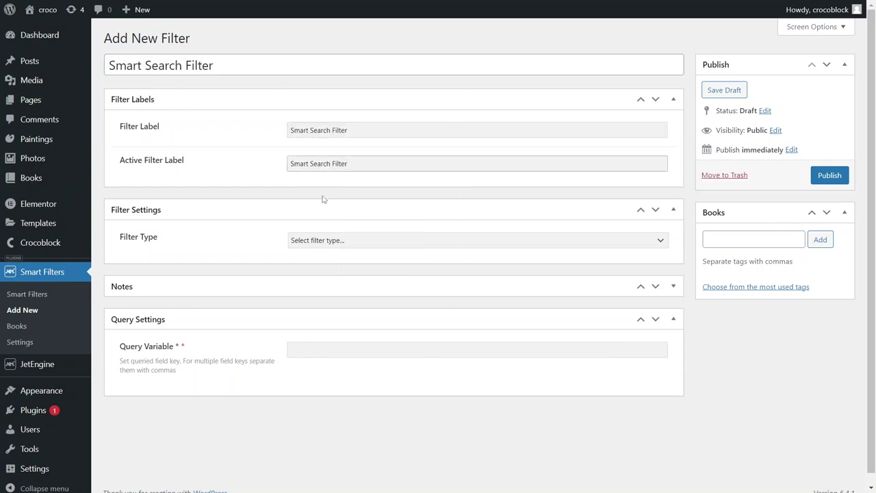
# Set the filter type to Search, searching By Custom Field (from Query Variable).
pyautogui.click(659, 241)
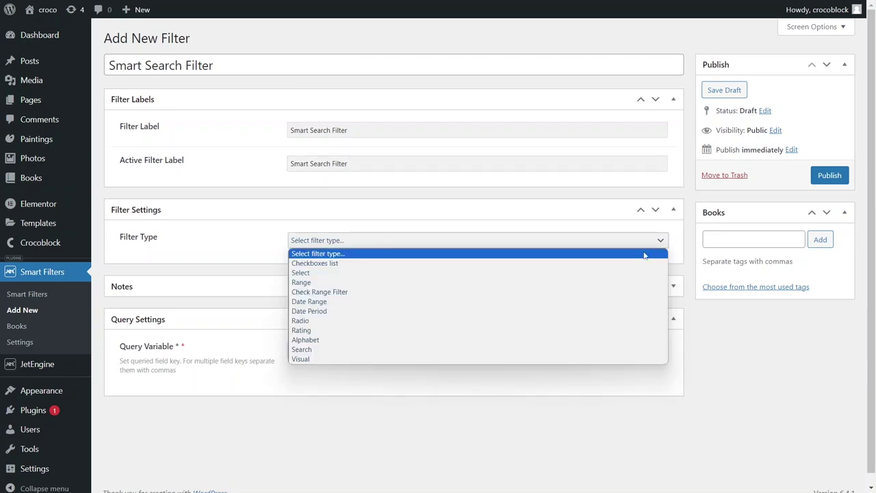
pyautogui.click(608, 349)
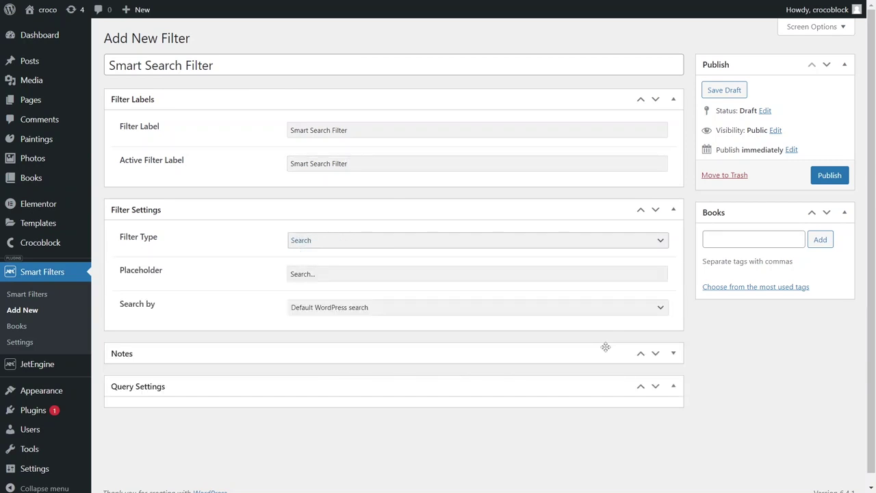
pyautogui.click(661, 308)
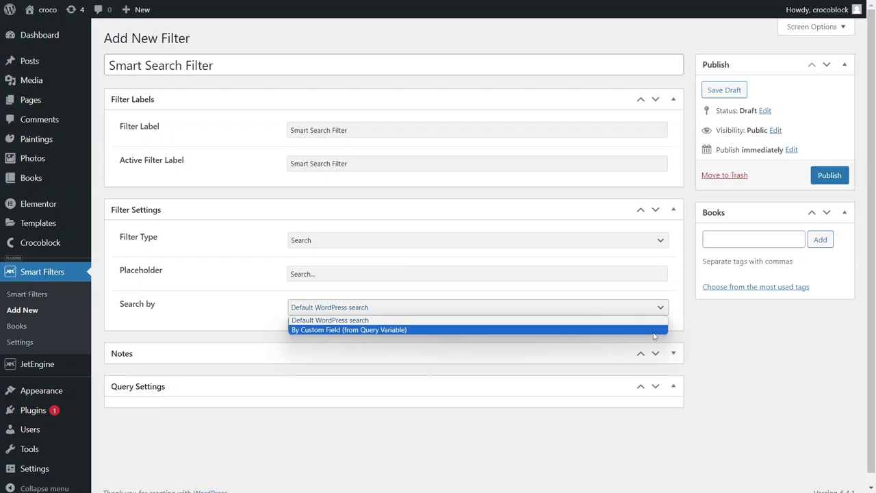
pyautogui.click(654, 331)
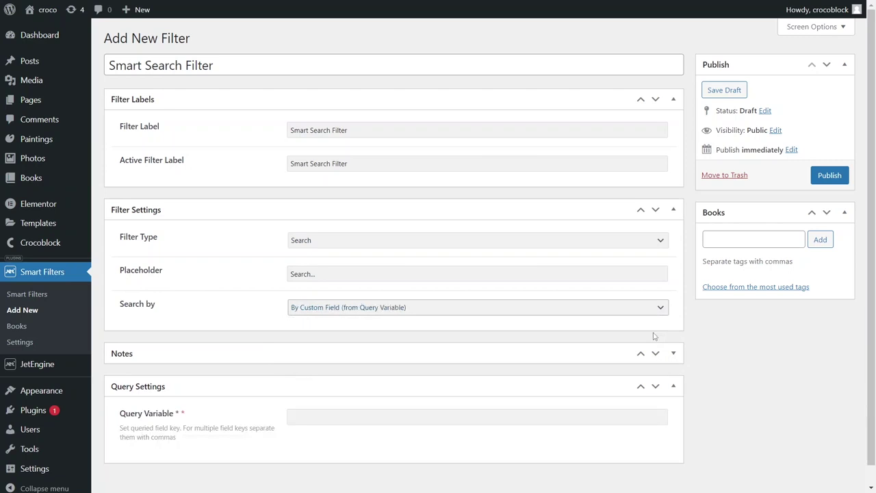
pyautogui.scroll(-2, 654, 336)
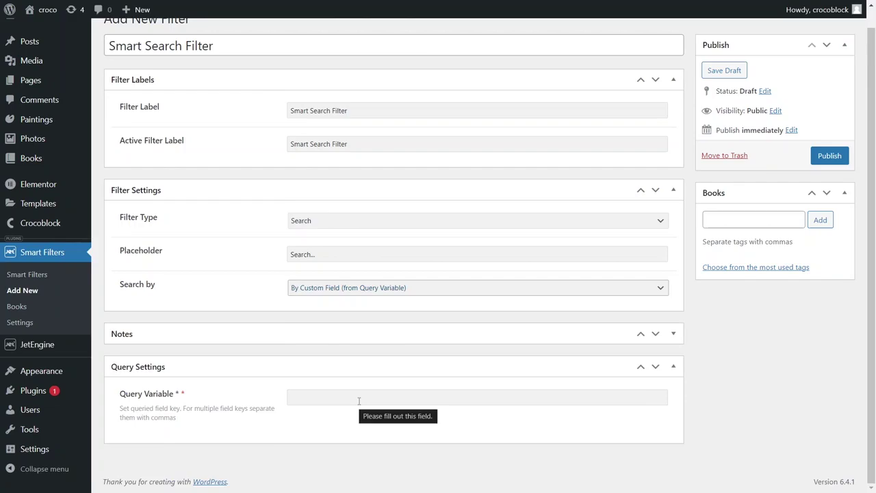
pyautogui.press('F11')
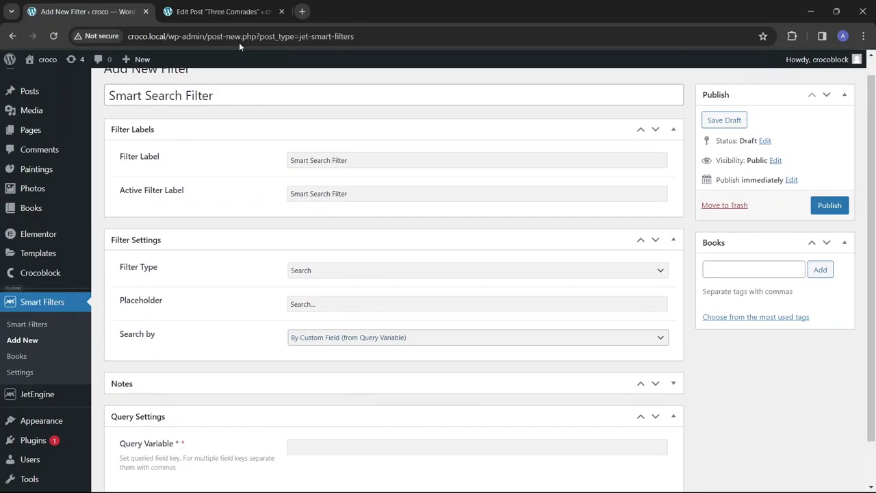
# Look up the author field key on Three Comrades and enter 'author,' in Query Variable.
pyautogui.click(233, 9)
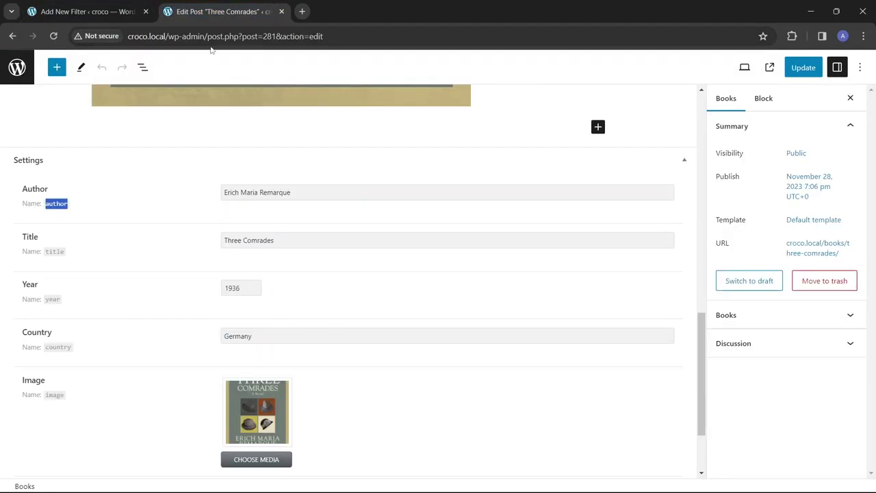
pyautogui.click(75, 207)
pyautogui.moveTo(69, 206)
pyautogui.mouseDown()
pyautogui.moveTo(45, 208)
pyautogui.moveTo(70, 210)
pyautogui.mouseUp()
pyautogui.click(43, 211)
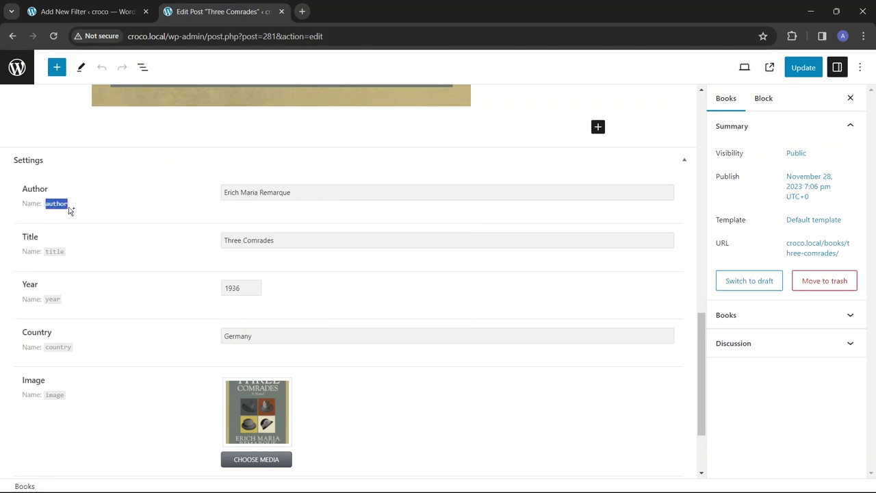
pyautogui.click(90, 12)
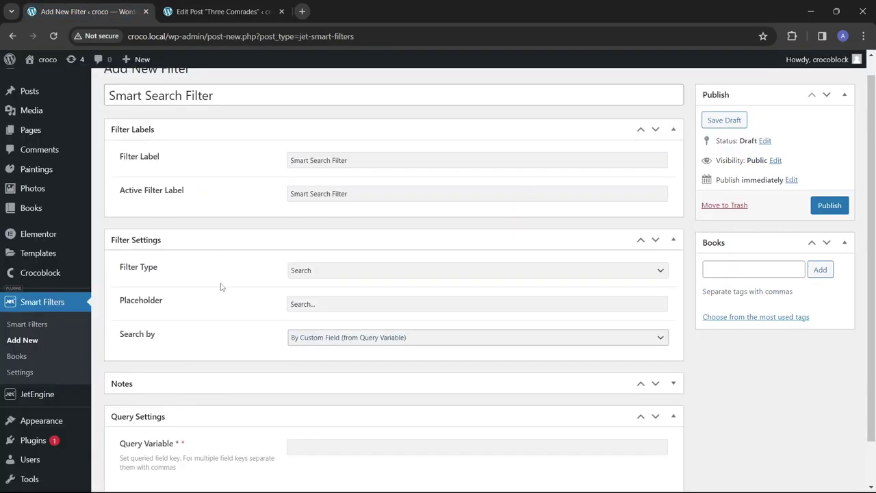
pyautogui.click(305, 449)
pyautogui.write('author')
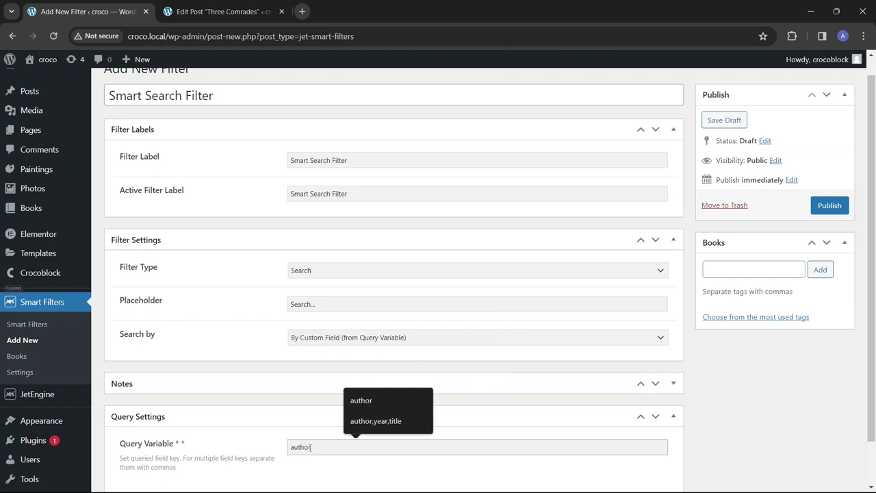
pyautogui.write(',')
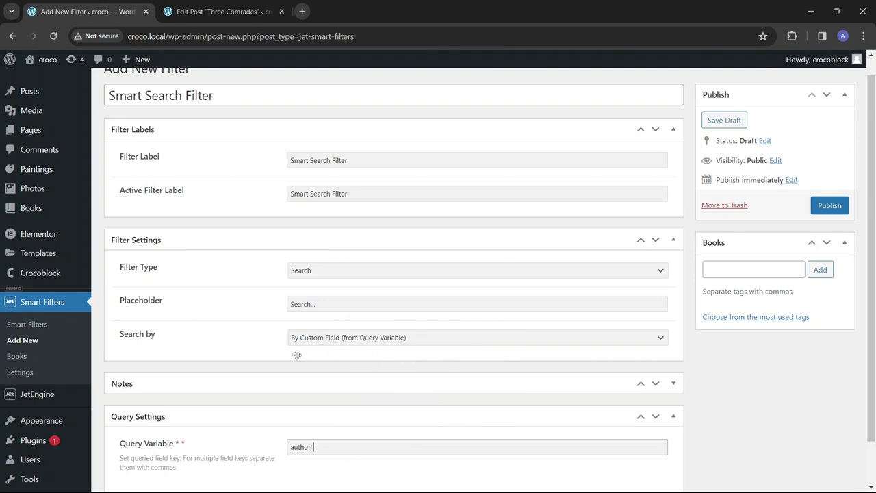
# Copy the title and country field keys into the Query Variable, comma-separated.
pyautogui.click(240, 12)
pyautogui.doubleClick(47, 253)
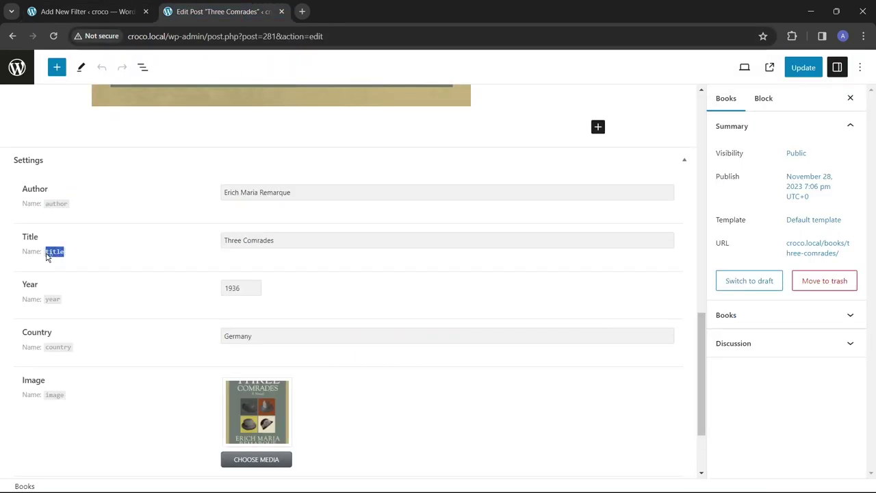
pyautogui.hotkey('ctrl', 'c')
pyautogui.click(96, 16)
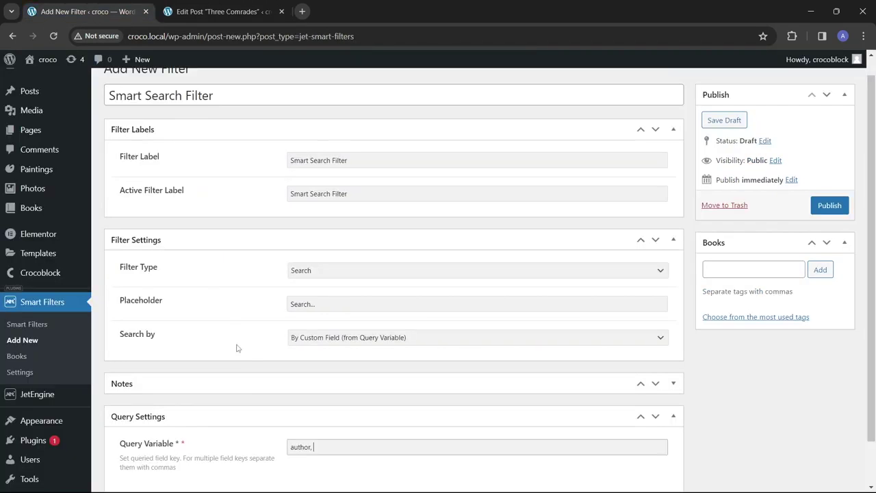
pyautogui.hotkey('ctrl', 'v')
pyautogui.click(226, 12)
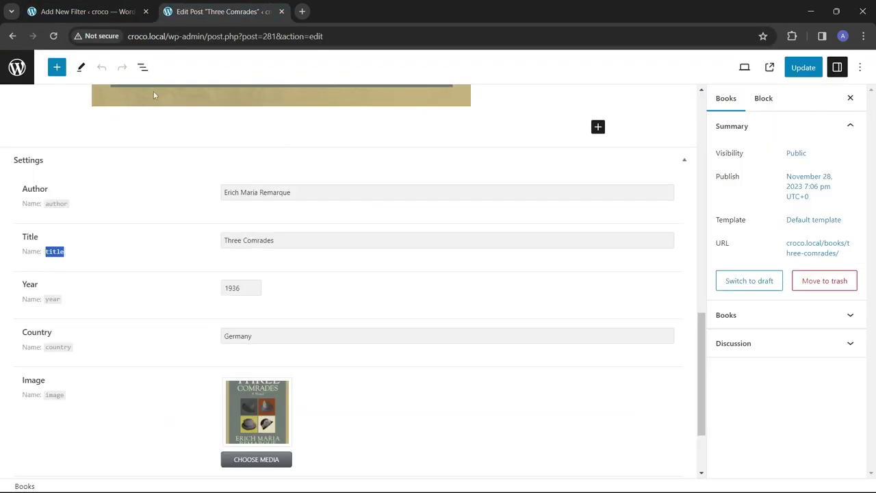
pyautogui.doubleClick(48, 346)
pyautogui.hotkey('ctrl', 'c')
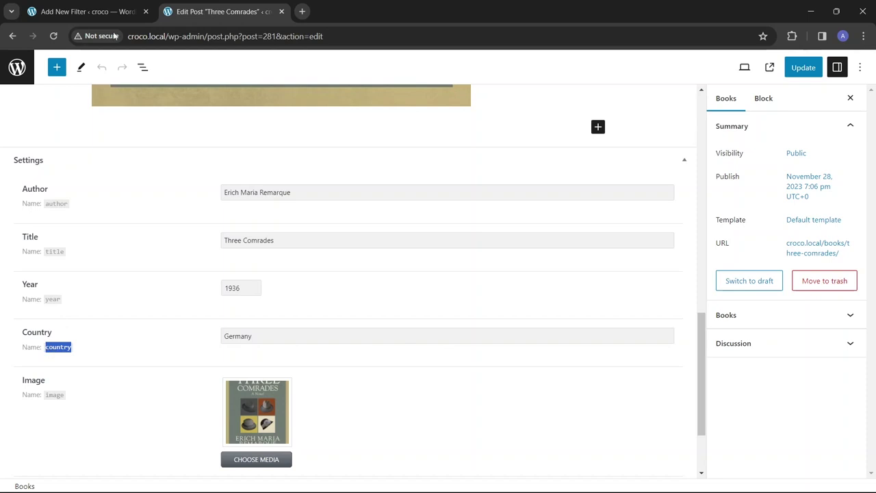
pyautogui.click(118, 14)
pyautogui.hotkey('ctrl', 'v')
pyautogui.write(',')
# Add the _description key to the Query Variable and select the century key.
pyautogui.click(242, 15)
pyautogui.scroll(-3, 111, 369)
pyautogui.moveTo(88, 400); pyautogui.dragTo(46, 404)
pyautogui.hotkey('ctrl', 'c')
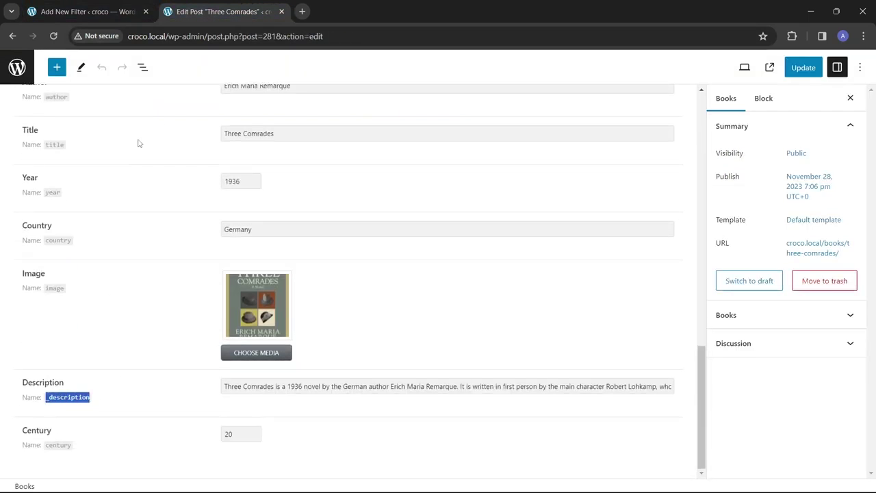
pyautogui.click(89, 12)
pyautogui.hotkey('ctrl', 'v')
pyautogui.write(',')
pyautogui.click(201, 14)
pyautogui.moveTo(71, 445); pyautogui.dragTo(45, 446)
pyautogui.doubleClick(74, 450)
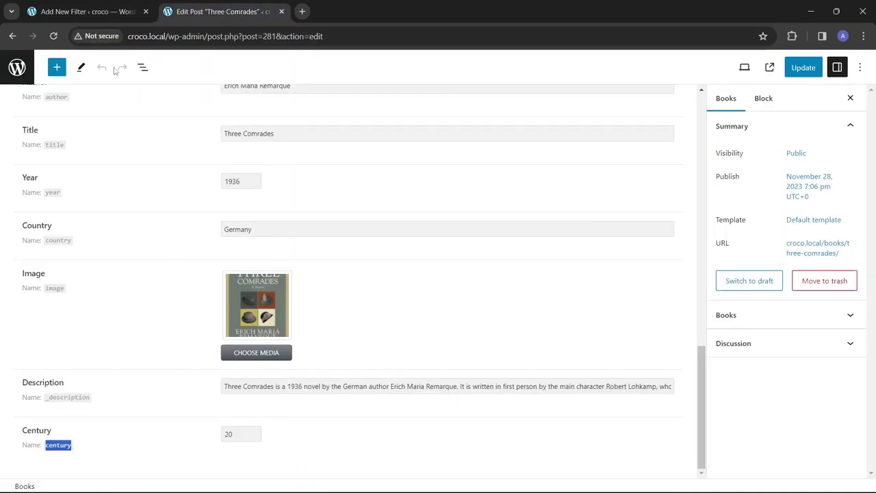
# Paste century into the Query Variable, then view the Smart Filters list in its new layout.
pyautogui.hotkey('ctrl', 'c')
pyautogui.click(116, 13)
pyautogui.hotkey('ctrl', 'v')
pyautogui.write(',')
pyautogui.press('F11')
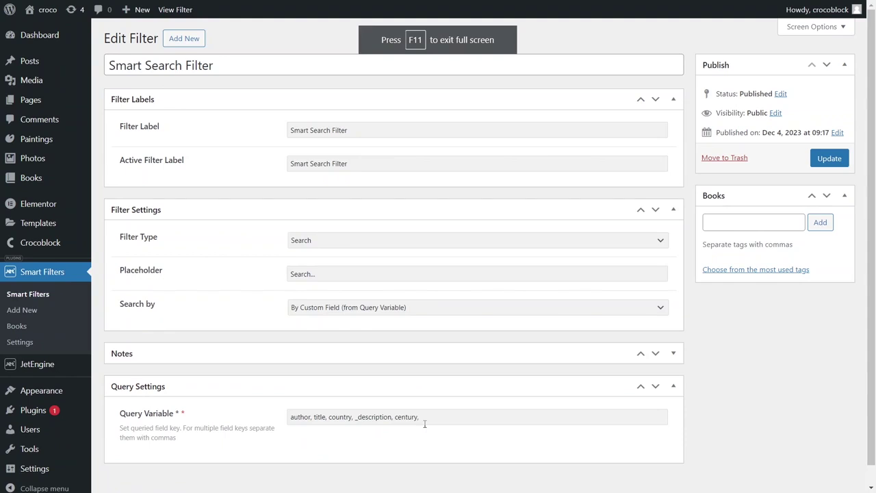
pyautogui.click(53, 273)
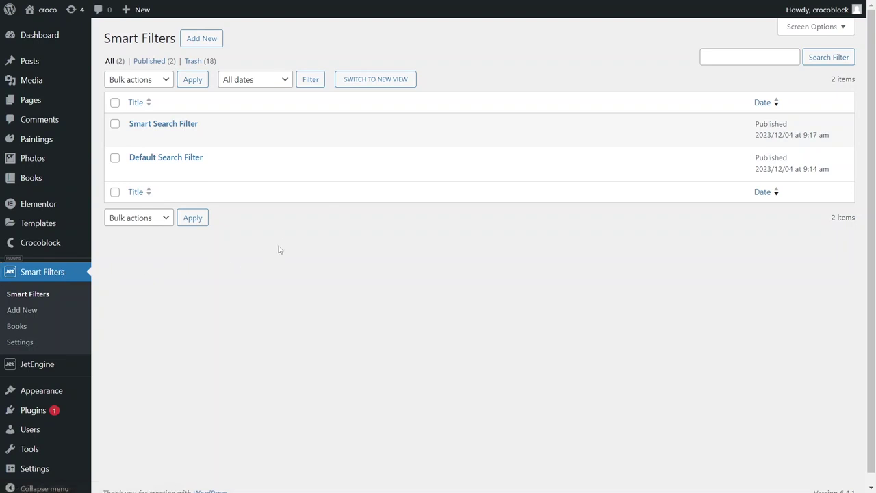
pyautogui.click(369, 80)
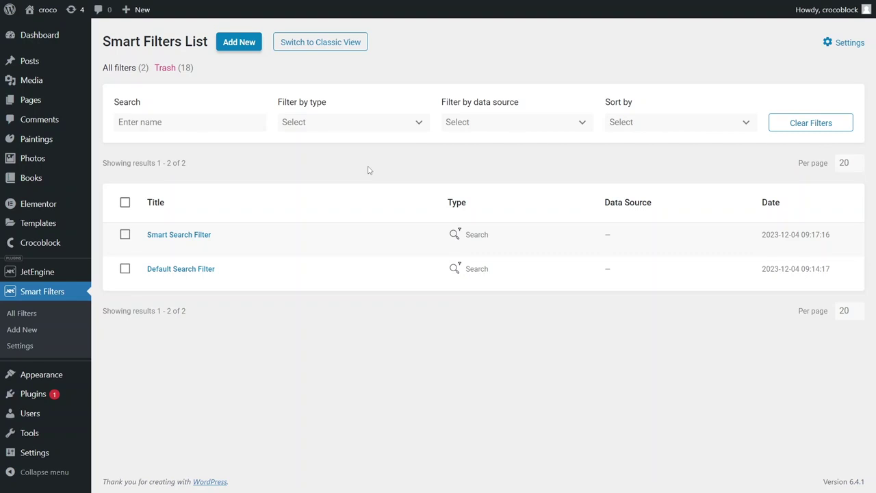
# Start a new Search filter searching By Custom Field (from Query Variable) and show suggested sources.
pyautogui.click(238, 43)
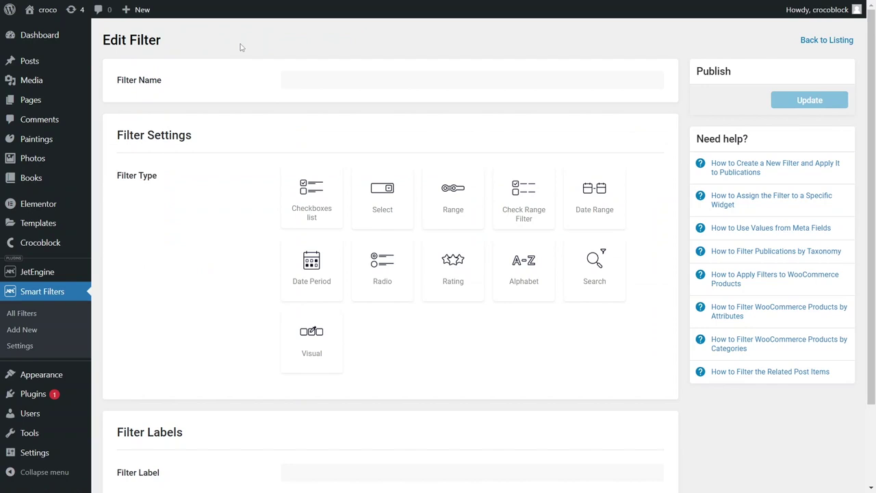
pyautogui.scroll(-3, 240, 47)
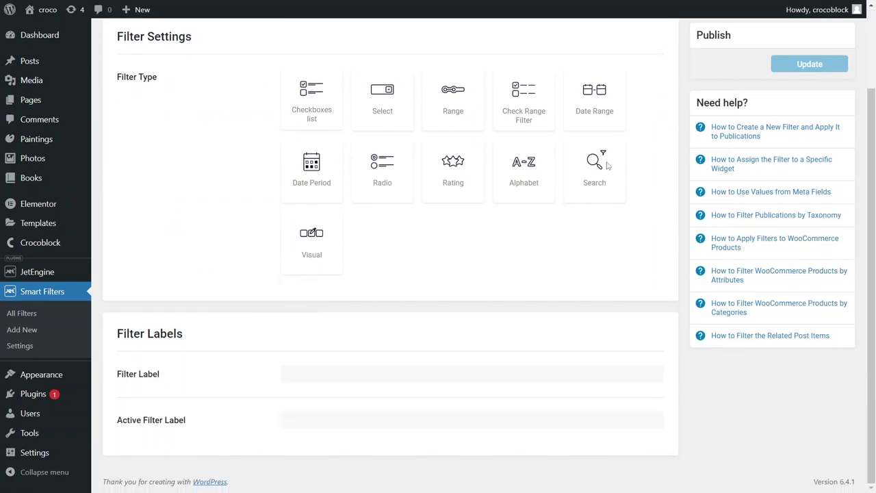
pyautogui.click(606, 165)
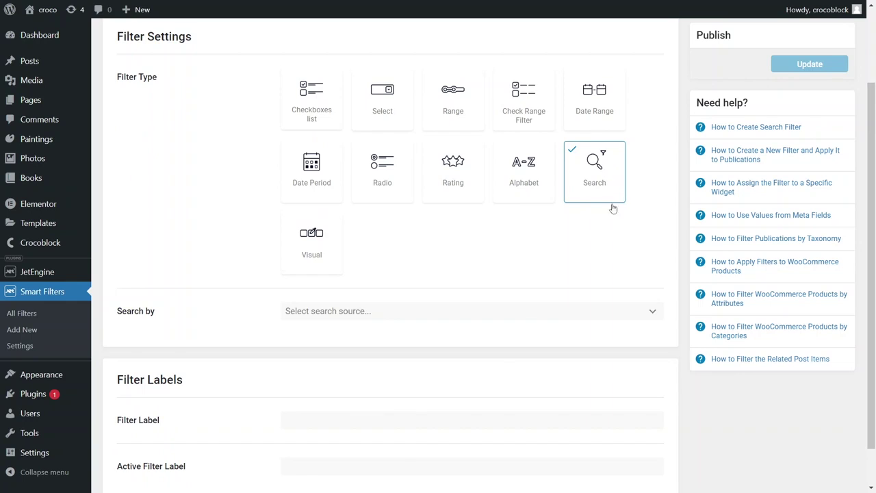
pyautogui.scroll(-1, 623, 233)
pyautogui.click(651, 266)
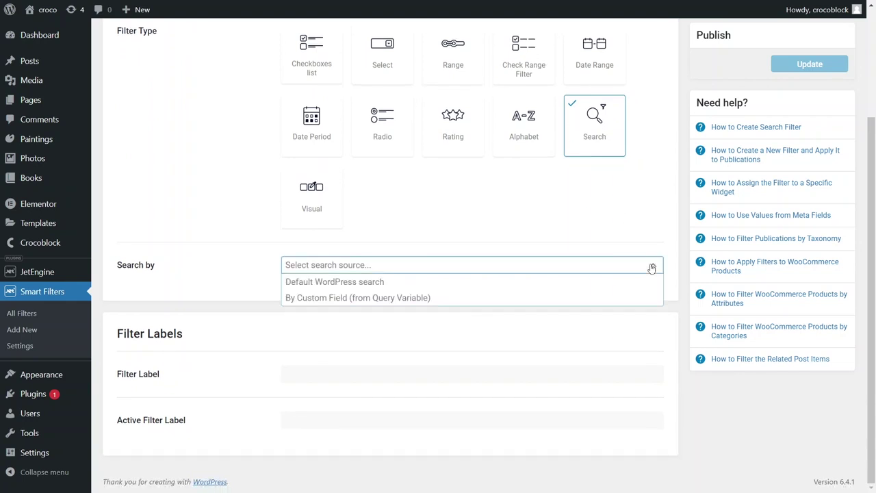
pyautogui.click(606, 298)
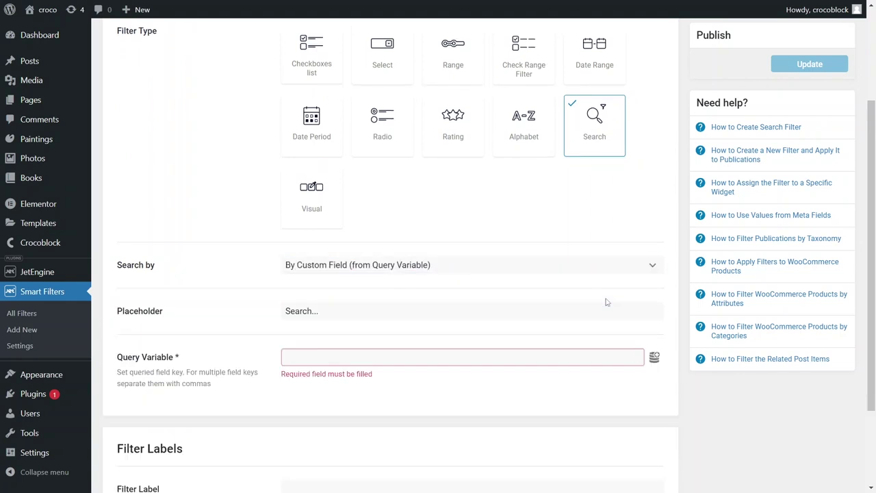
pyautogui.click(654, 358)
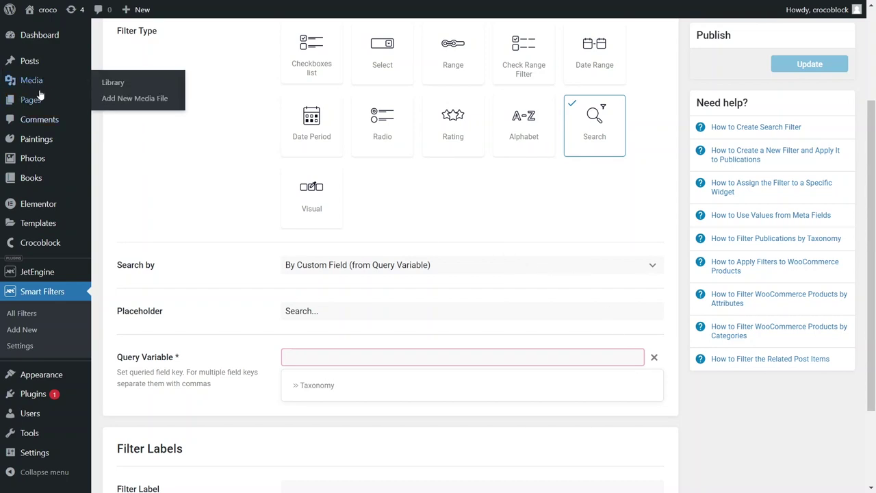
pyautogui.moveTo(35, 100)
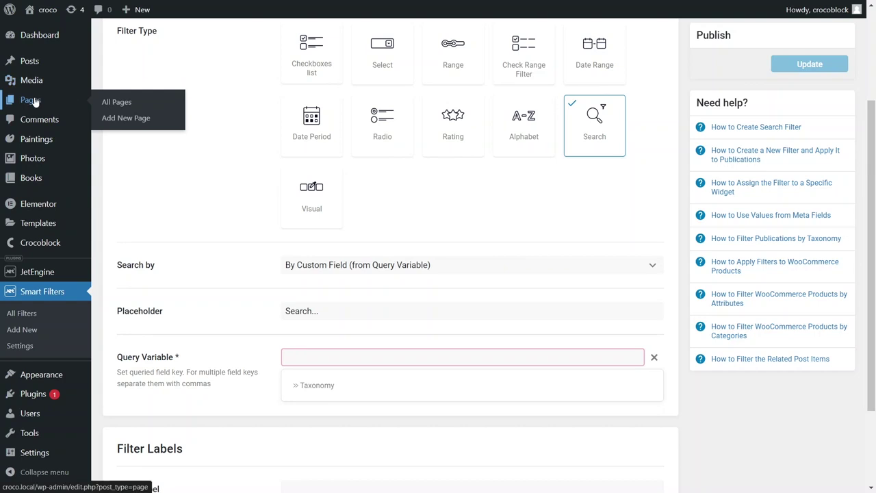
# Open the books page in Elementor and drag a Search Filter widget above the books grid.
pyautogui.click(117, 103)
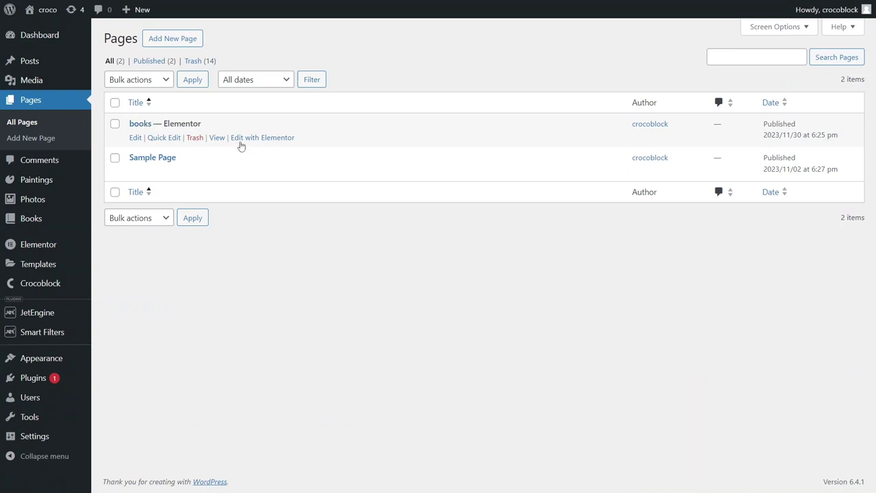
pyautogui.click(244, 140)
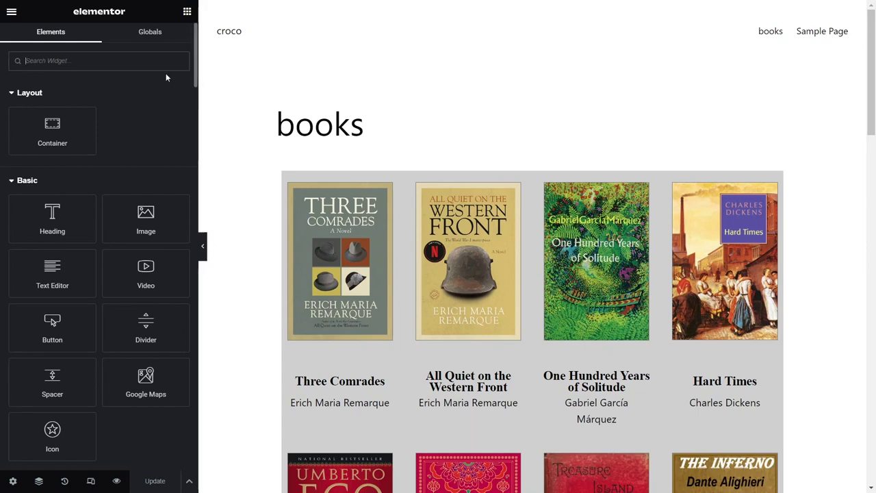
pyautogui.write('search')
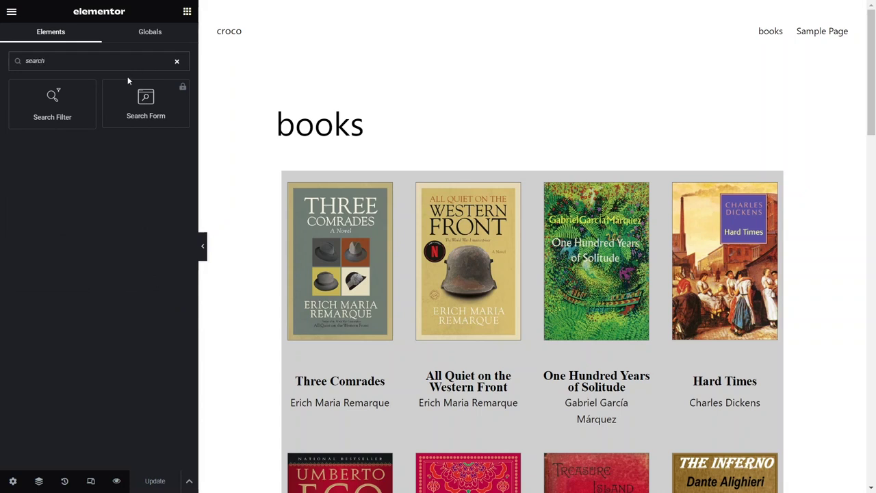
pyautogui.moveTo(68, 103); pyautogui.dragTo(463, 199)
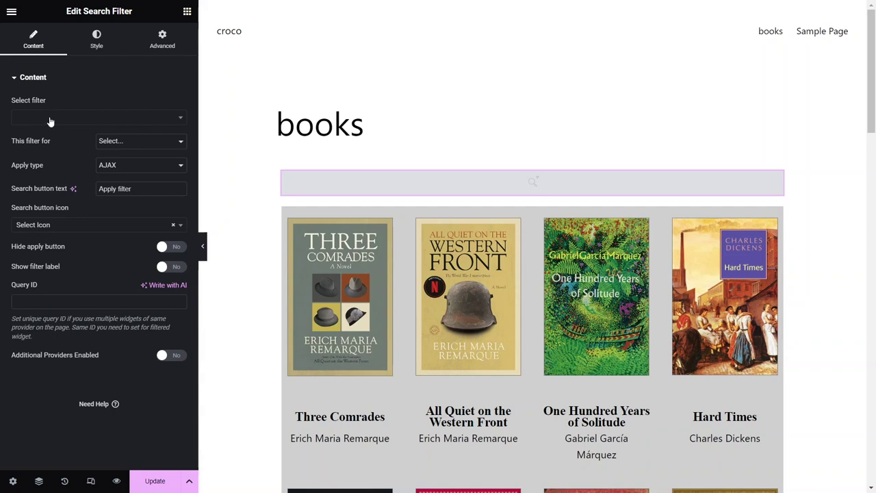
# Attach Smart Search Filter to the widget, targeting the JetEngine listing.
pyautogui.click(49, 121)
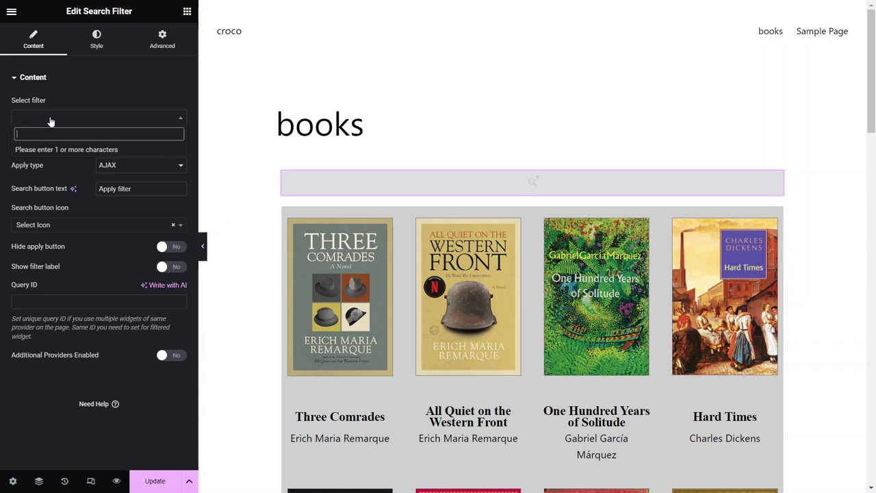
pyautogui.write('smart')
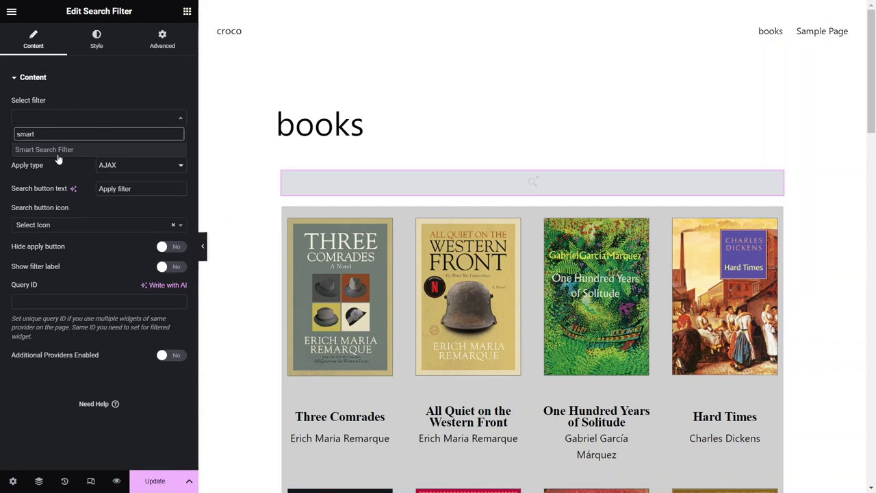
pyautogui.click(57, 154)
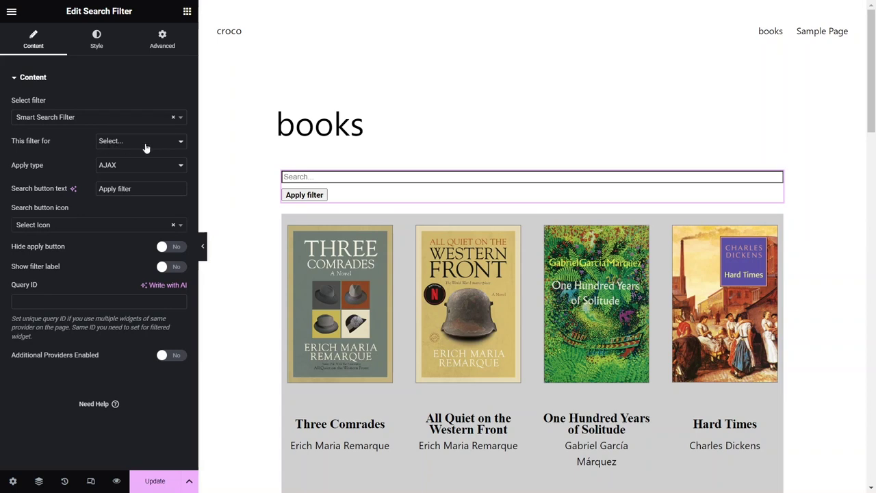
pyautogui.click(181, 141)
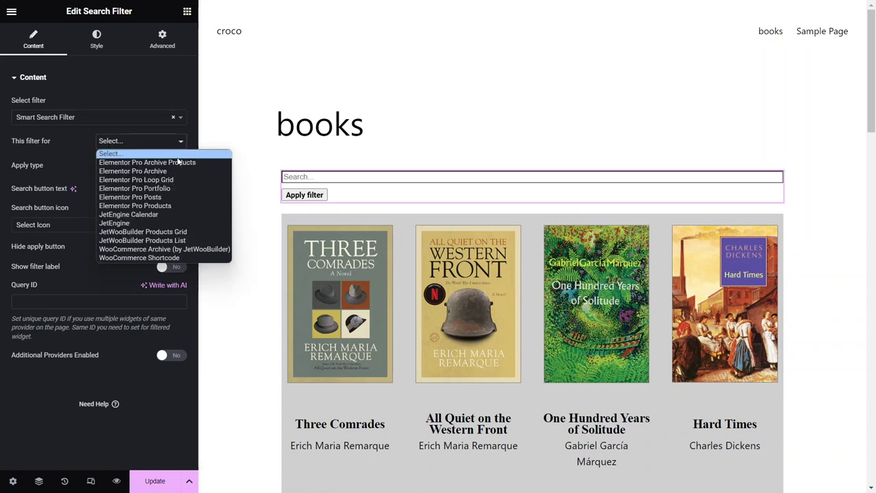
pyautogui.click(160, 224)
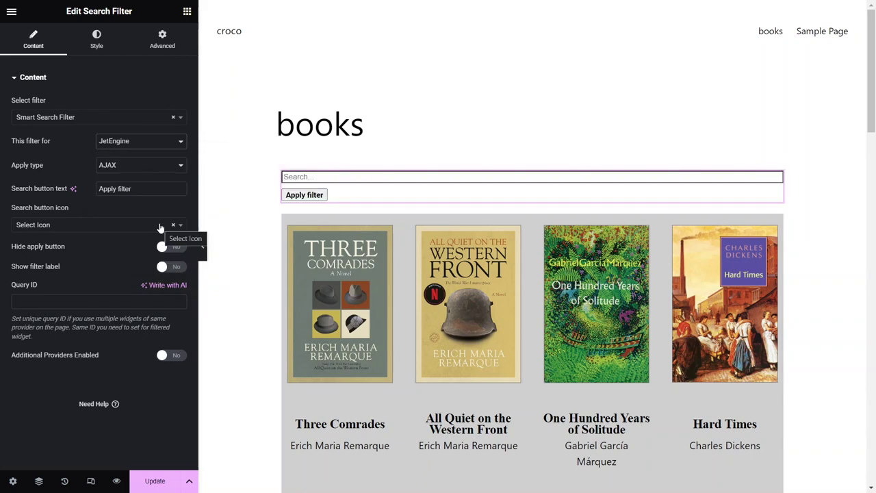
# Keep AJAX as the apply type and update the books page.
pyautogui.click(180, 167)
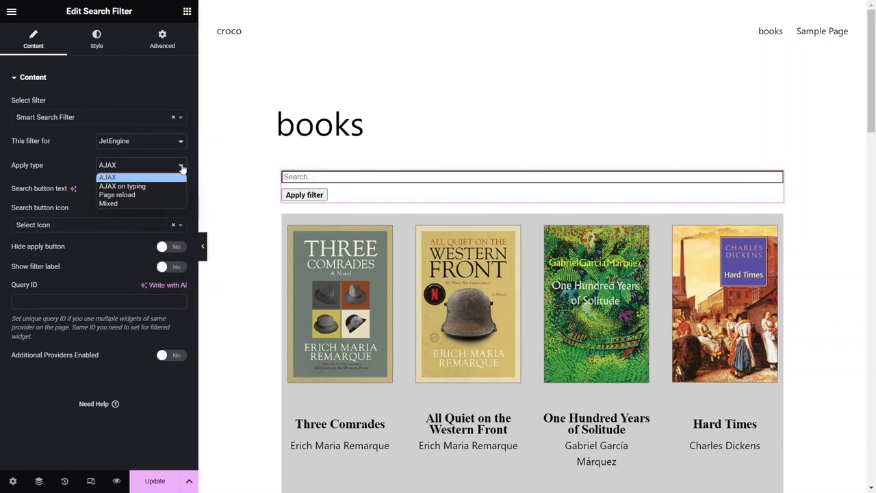
pyautogui.click(176, 178)
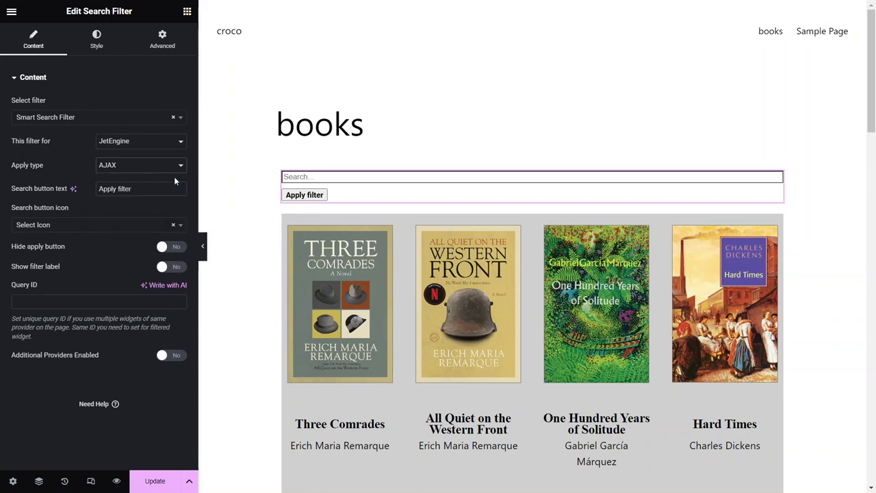
pyautogui.click(162, 482)
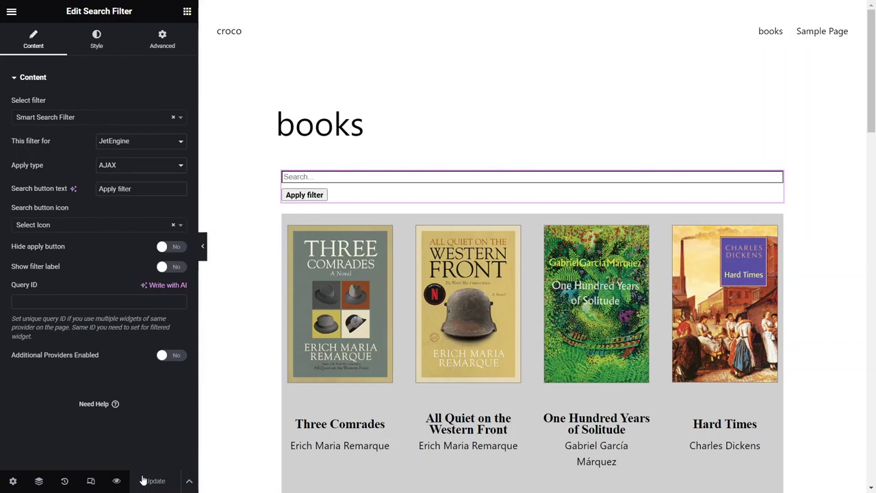
# Preview the books page and apply a 'three' search in the Smart Search field.
pyautogui.click(117, 481)
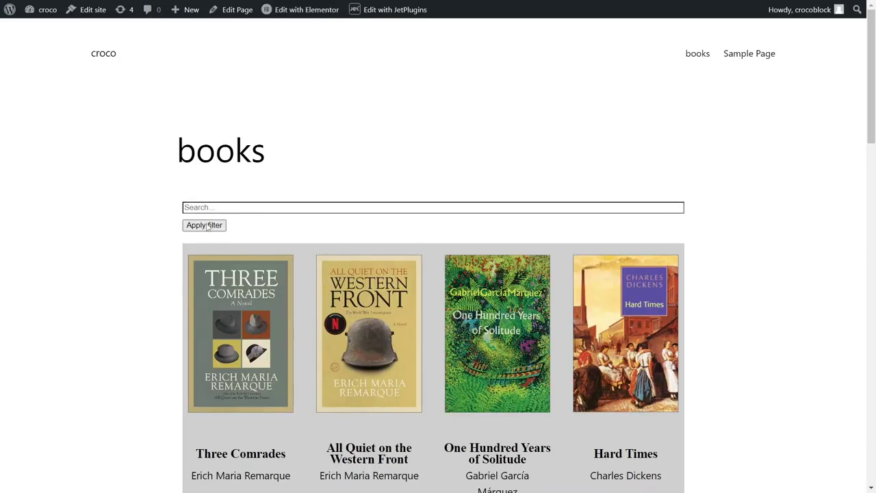
pyautogui.click(215, 208)
pyautogui.write('thr')
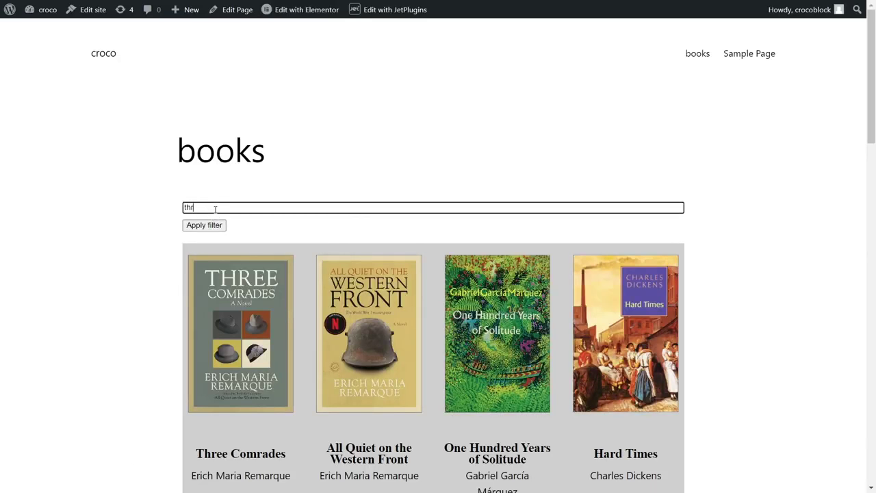
pyautogui.write('ee')
pyautogui.click(211, 228)
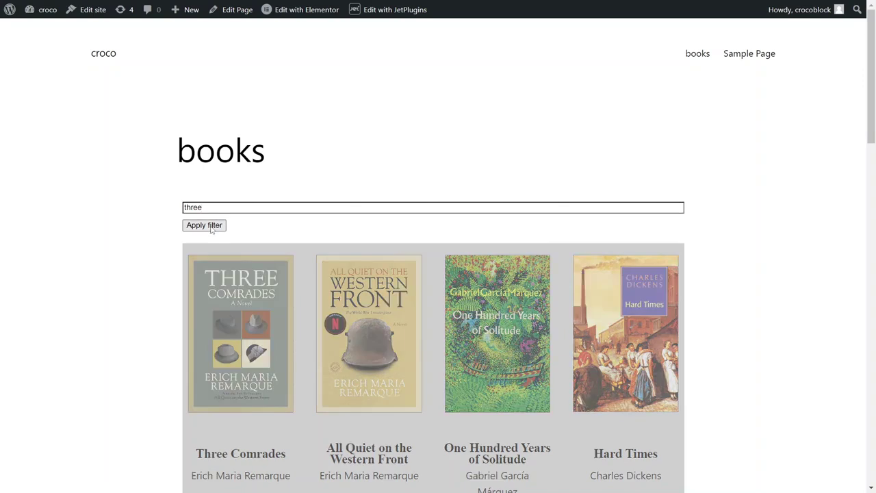
pyautogui.press('F11')
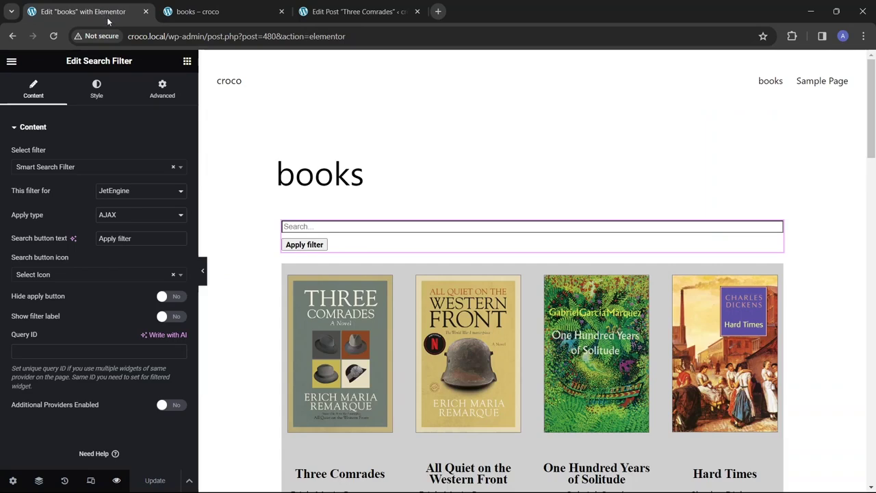
# Set the Apply type to AJAX on typing with a minimum of 3 letters, and update the page.
pyautogui.click(179, 216)
pyautogui.click(173, 236)
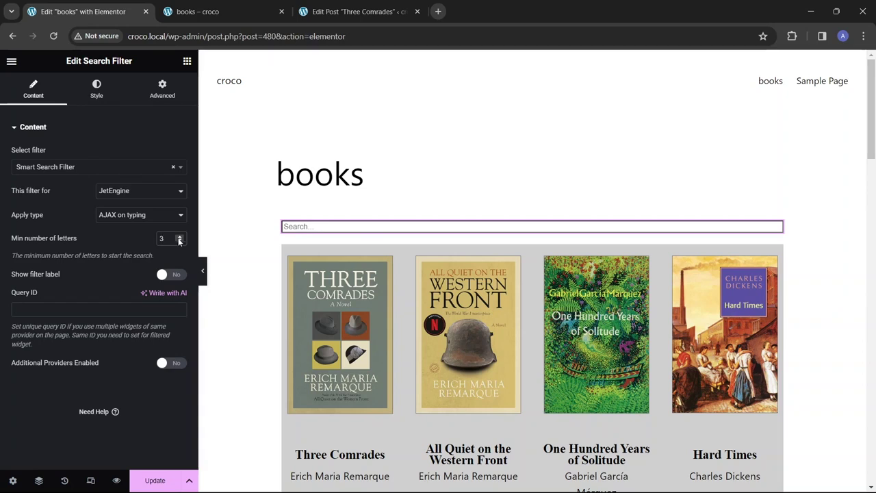
pyautogui.click(179, 236)
pyautogui.click(180, 242)
pyautogui.click(154, 480)
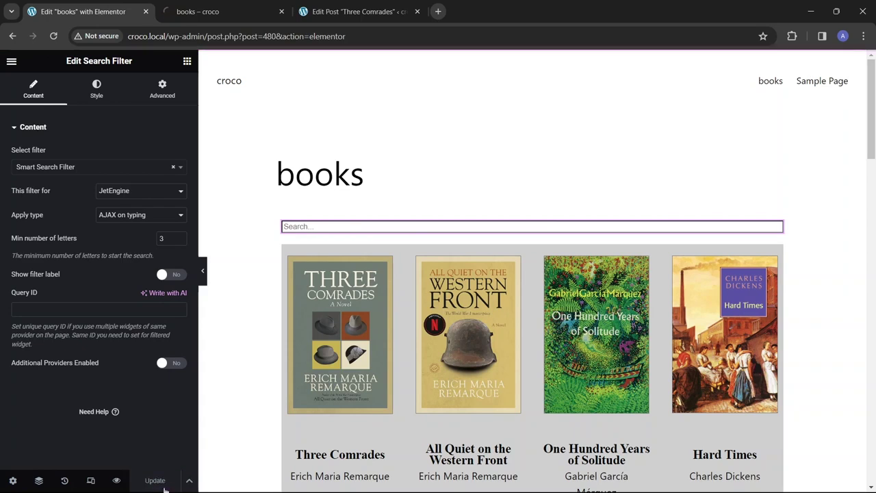
# Type 'thr' into the preview's search field to watch the books filter live.
pyautogui.click(201, 18)
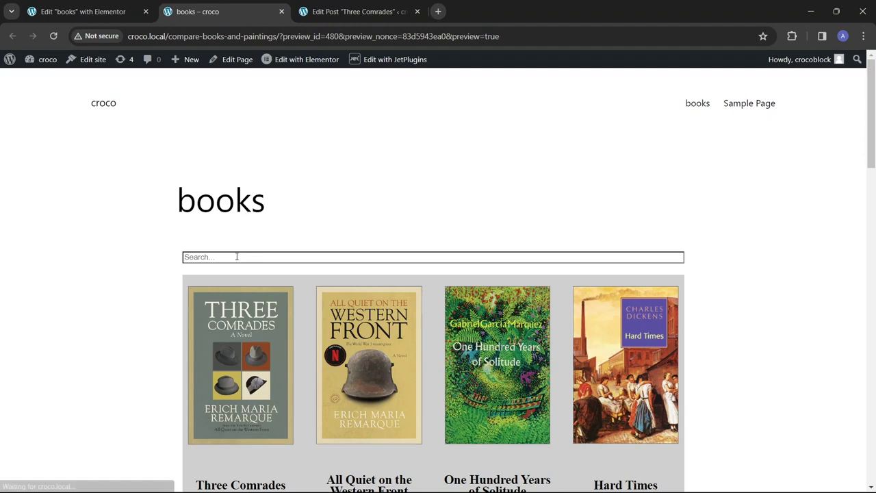
pyautogui.click(237, 257)
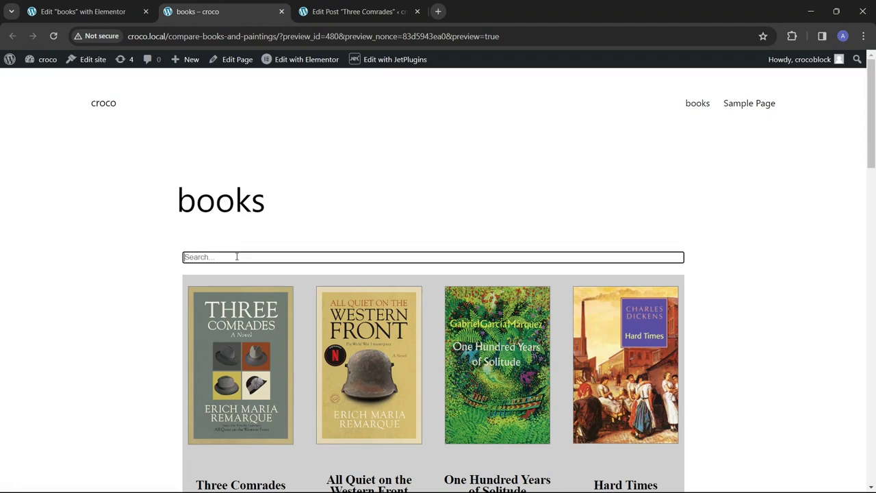
pyautogui.write('thre')
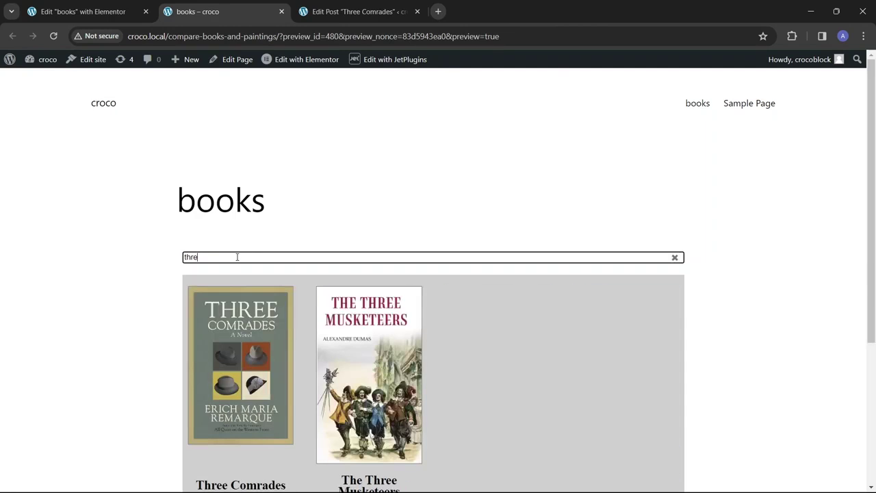
# Switch the Apply type to Page reload, update, and test a 'three' search on the preview.
pyautogui.click(129, 15)
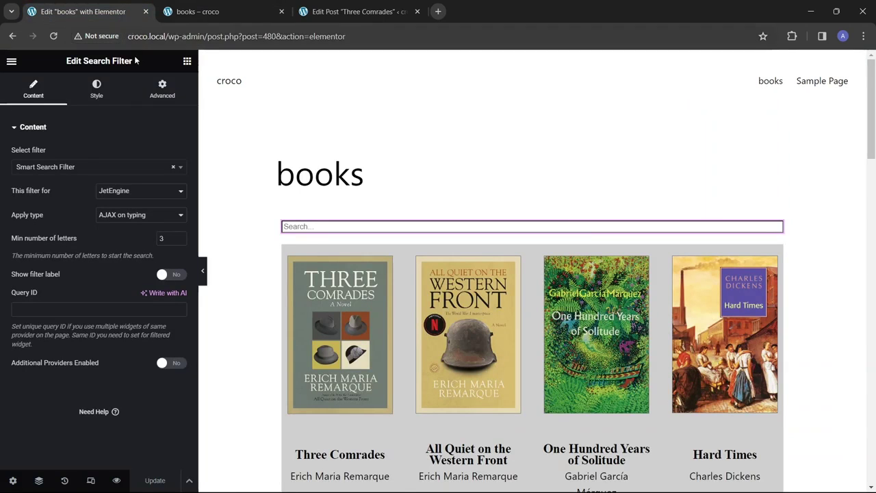
pyautogui.click(182, 216)
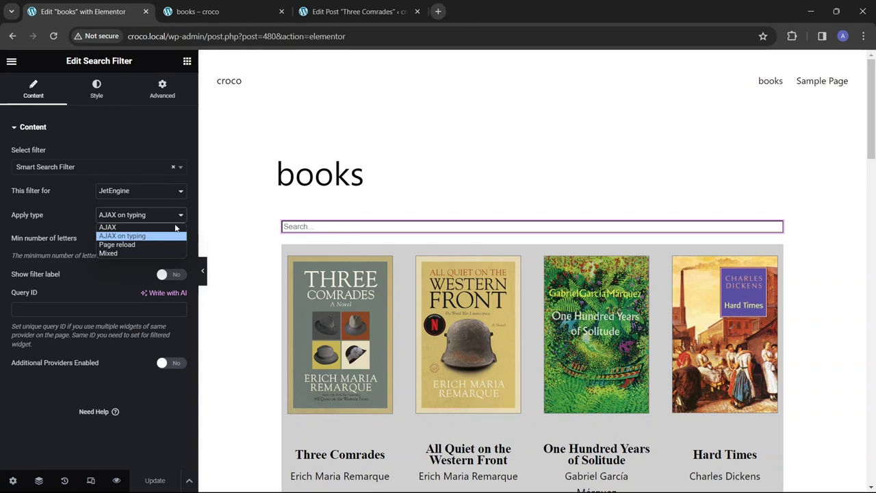
pyautogui.click(169, 243)
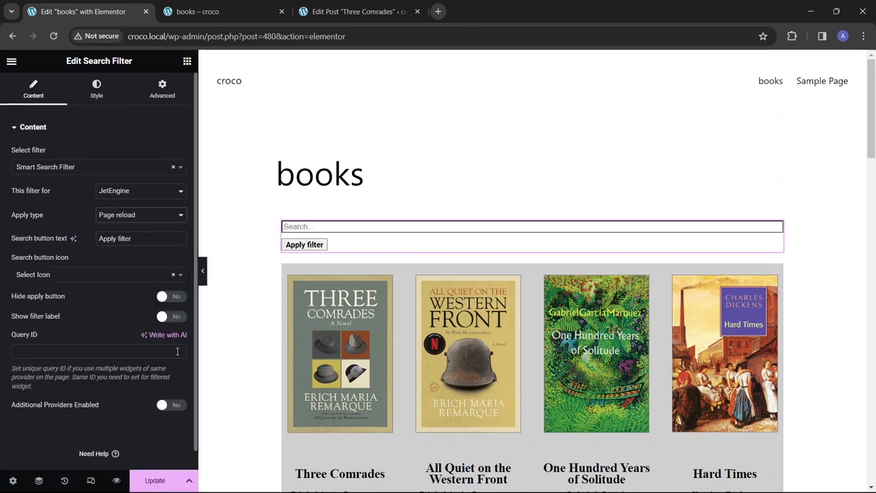
pyautogui.click(148, 480)
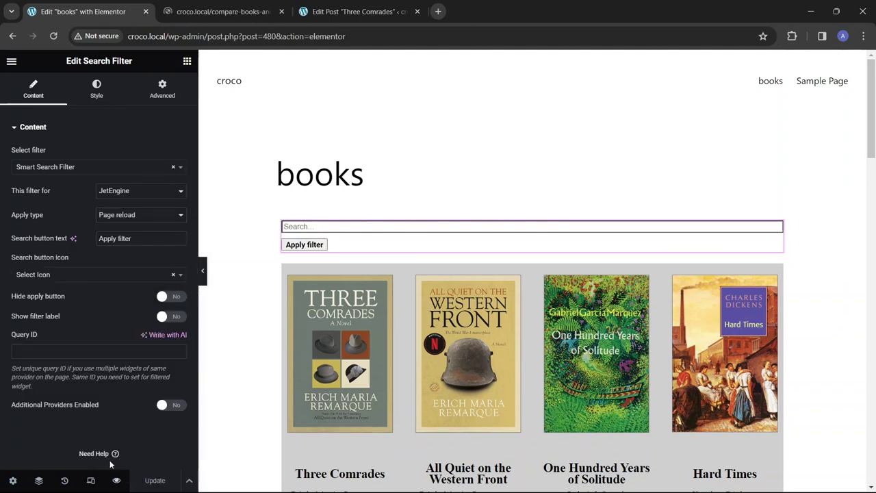
pyautogui.click(177, 13)
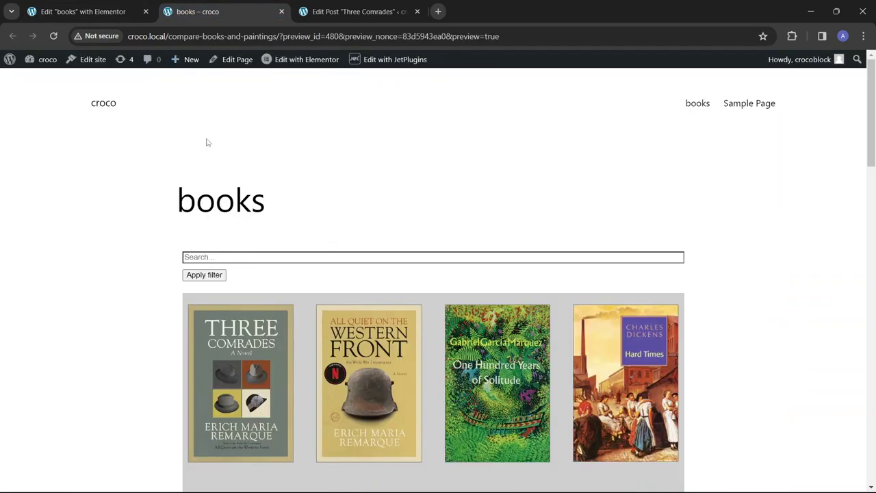
pyautogui.click(215, 257)
pyautogui.write('three')
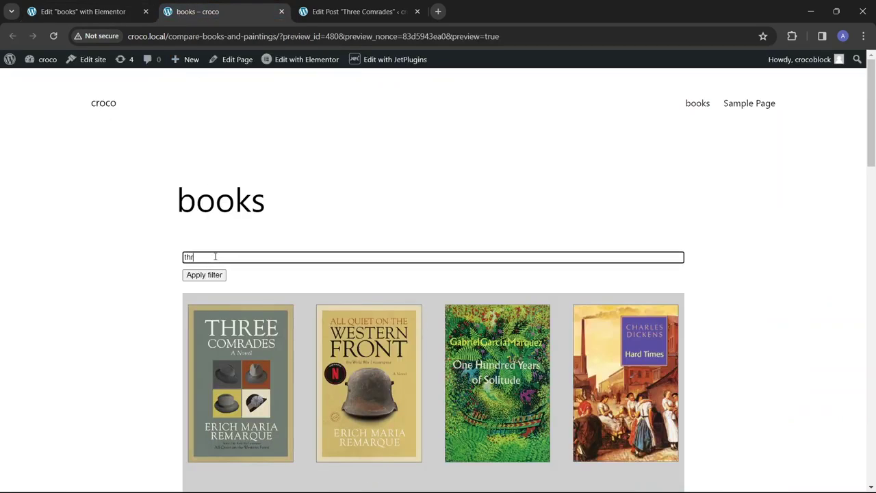
pyautogui.click(210, 277)
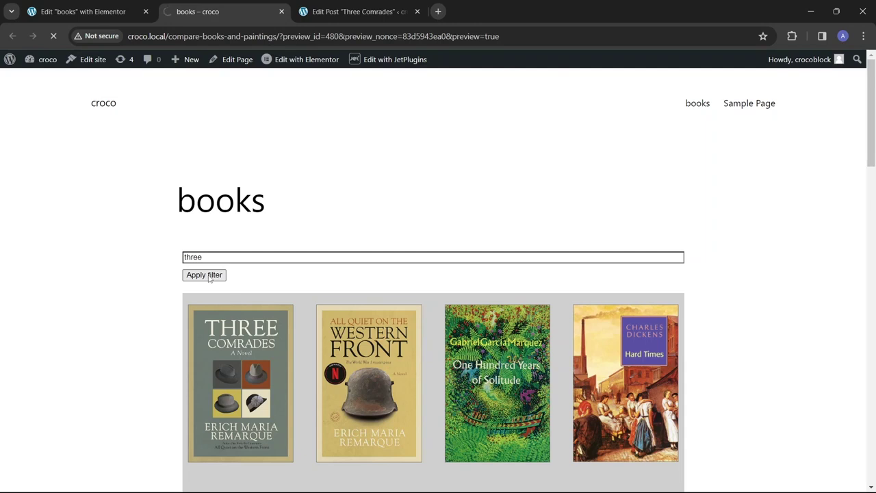
# Change the Apply type to Mixed and update the page.
pyautogui.click(116, 12)
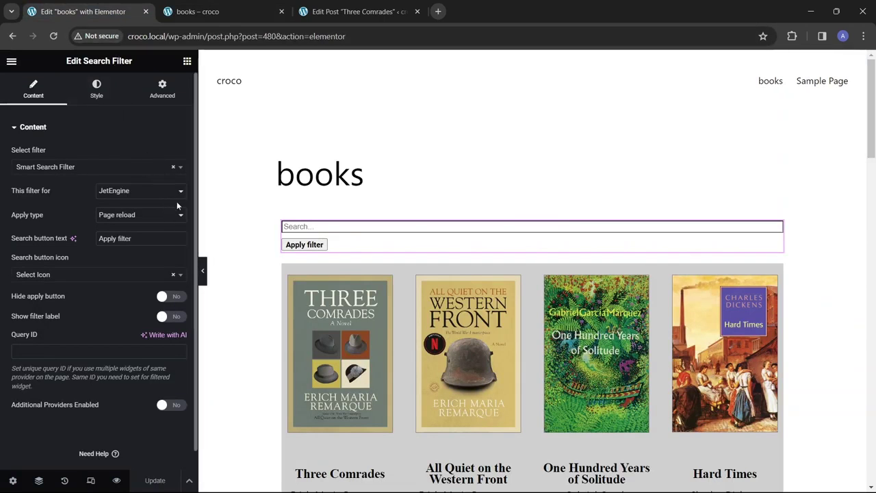
pyautogui.click(181, 216)
pyautogui.click(167, 244)
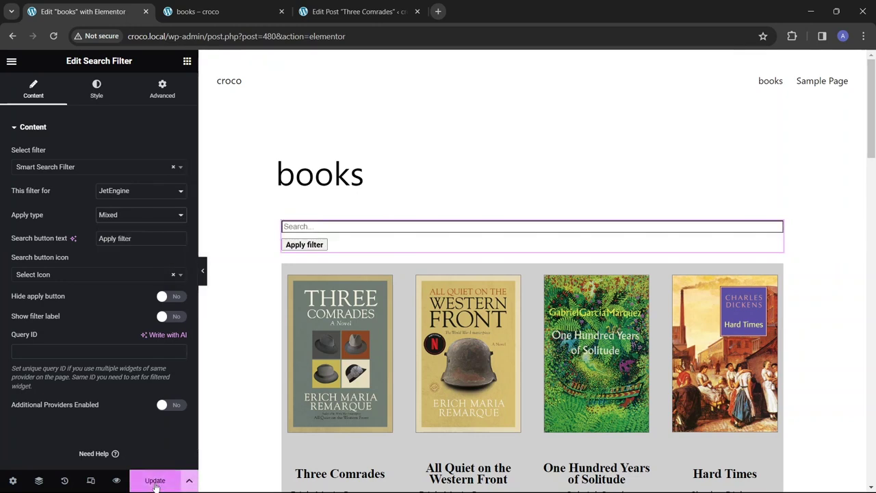
pyautogui.click(155, 481)
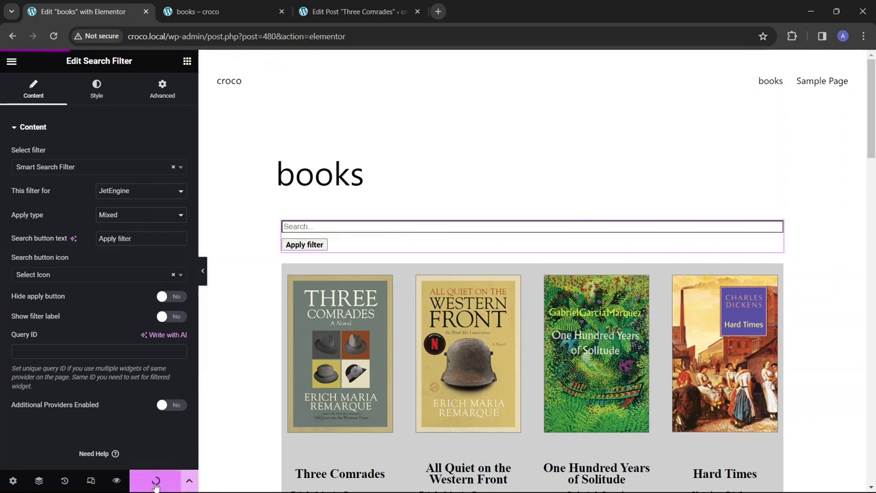
# Reload the preview, apply a 'three' search, and inspect the search query in the address bar.
pyautogui.click(183, 15)
pyautogui.press('F5')
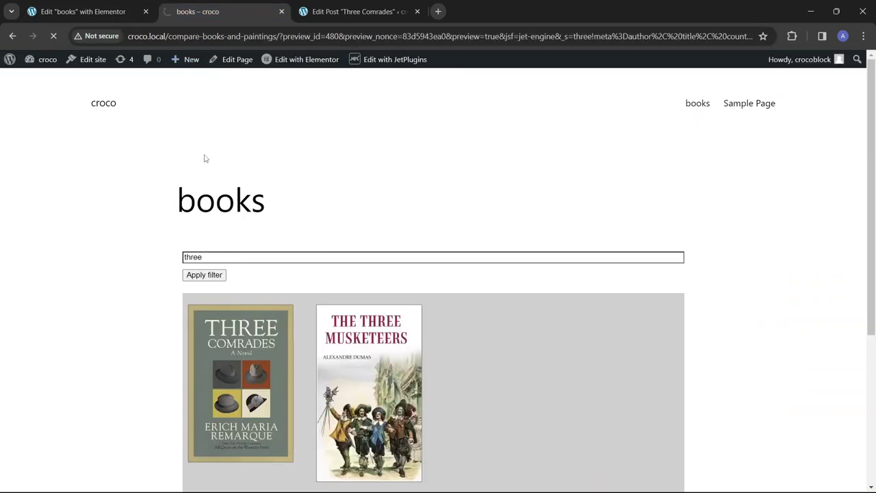
pyautogui.click(217, 258)
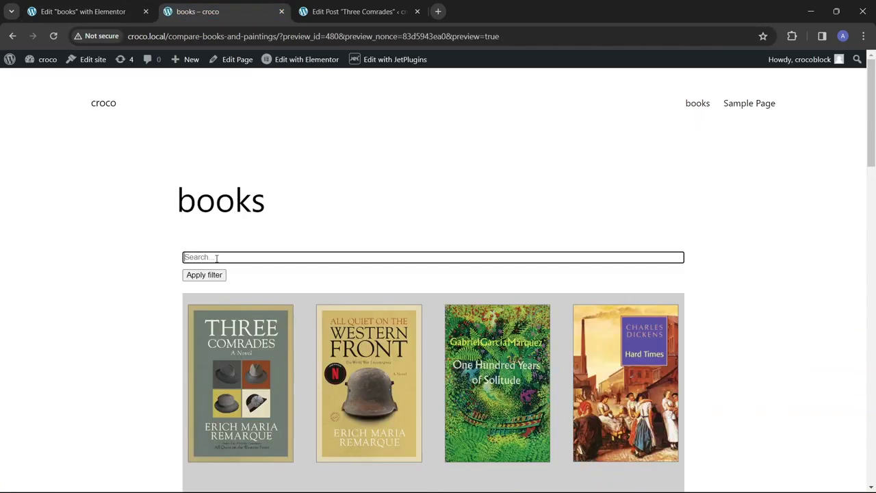
pyautogui.write('three')
pyautogui.click(216, 275)
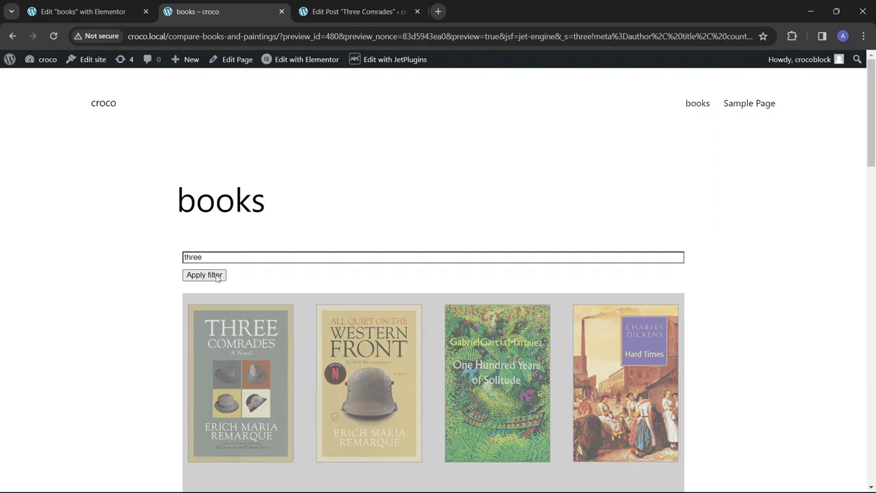
pyautogui.click(277, 39)
pyautogui.click(277, 37)
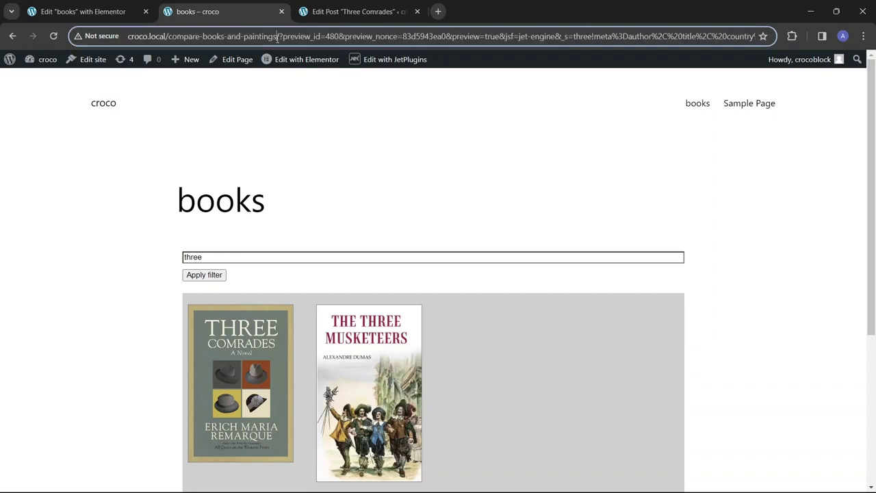
pyautogui.click(89, 14)
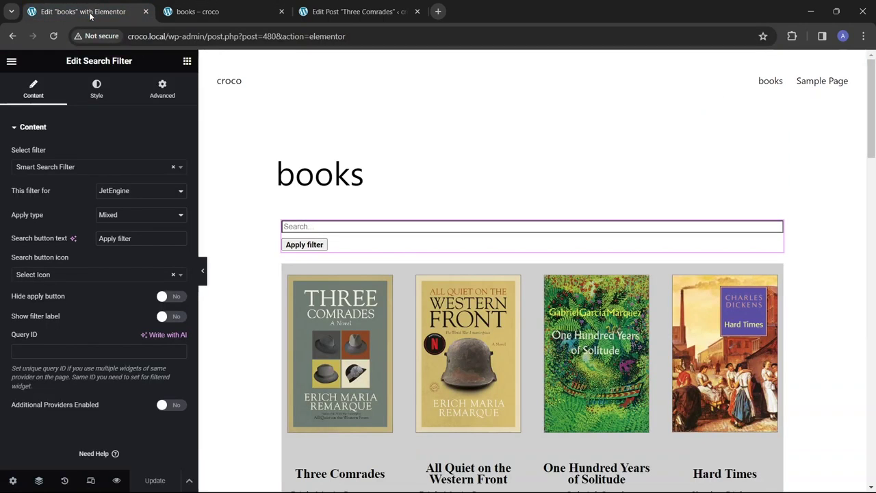
# Give the Apply filter button a 'filter' icon.
pyautogui.press('F11')
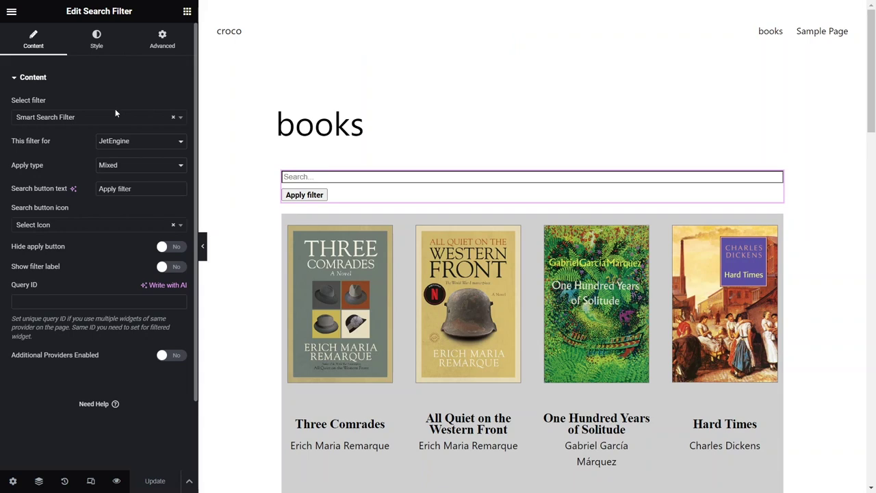
pyautogui.click(181, 228)
pyautogui.write('f')
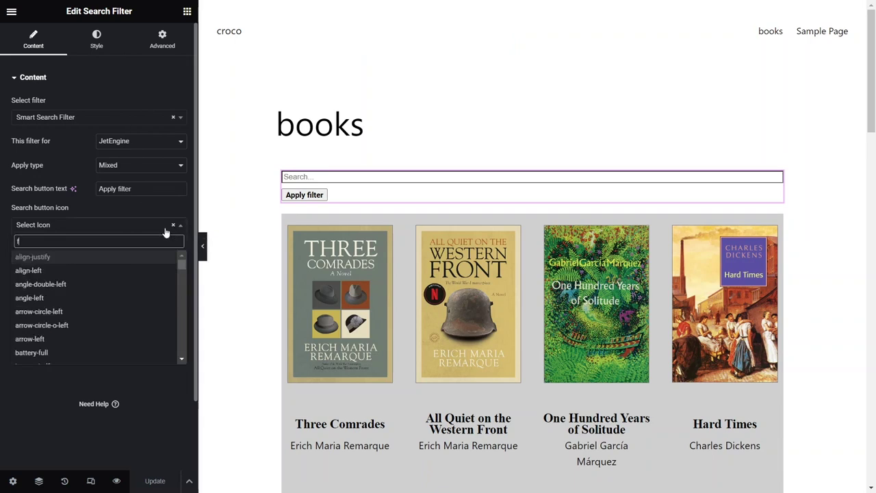
pyautogui.write('ilter')
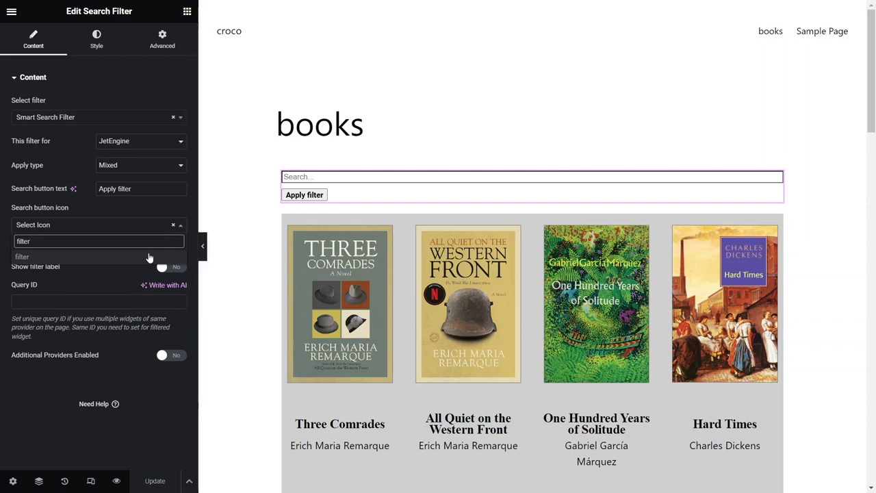
pyautogui.click(148, 258)
# Toggle Hide apply button on and back off, then Show filter label on and back off.
pyautogui.click(176, 250)
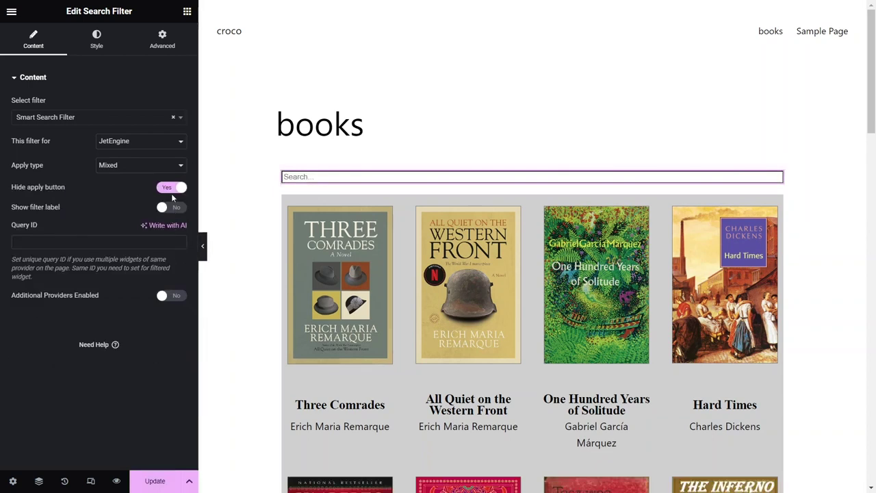
pyautogui.click(171, 187)
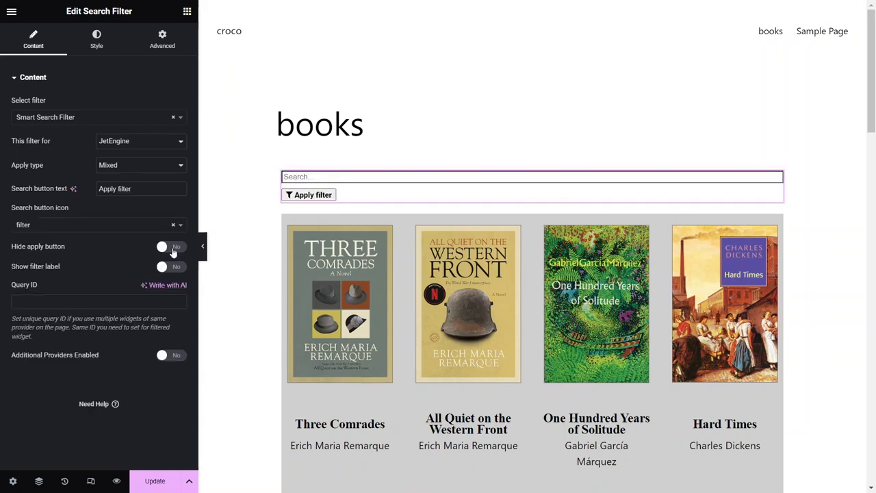
pyautogui.click(175, 267)
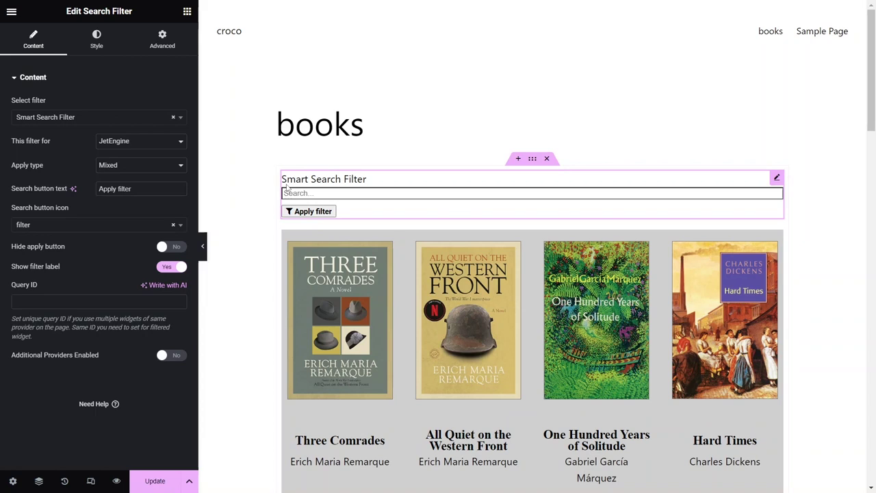
pyautogui.click(167, 268)
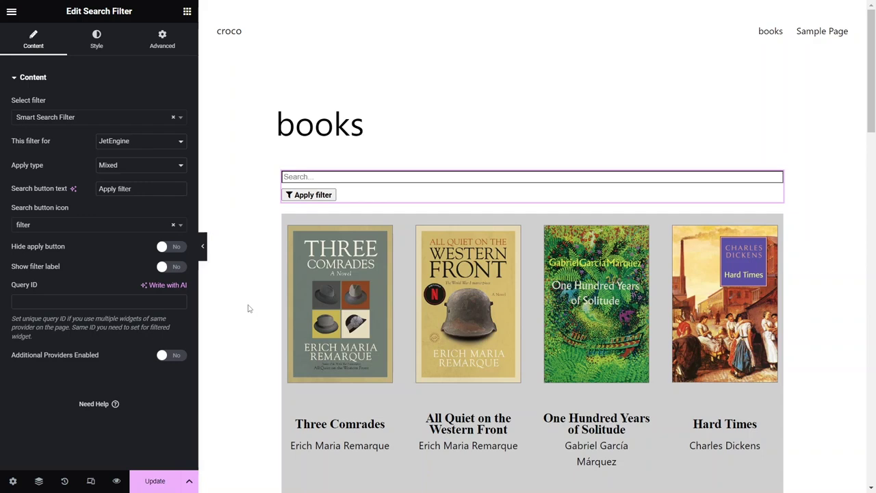
pyautogui.moveTo(358, 260)
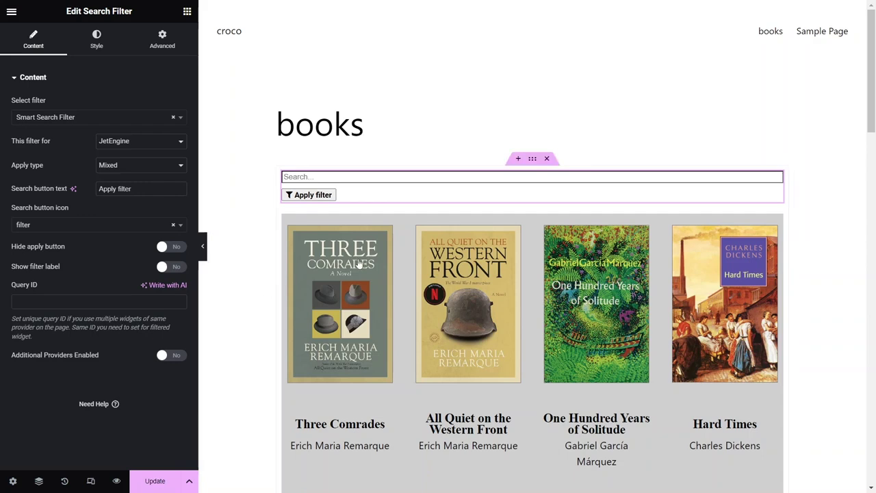
# Add a single-column section above the search filter and drop a Listing Grid into it.
pyautogui.click(518, 161)
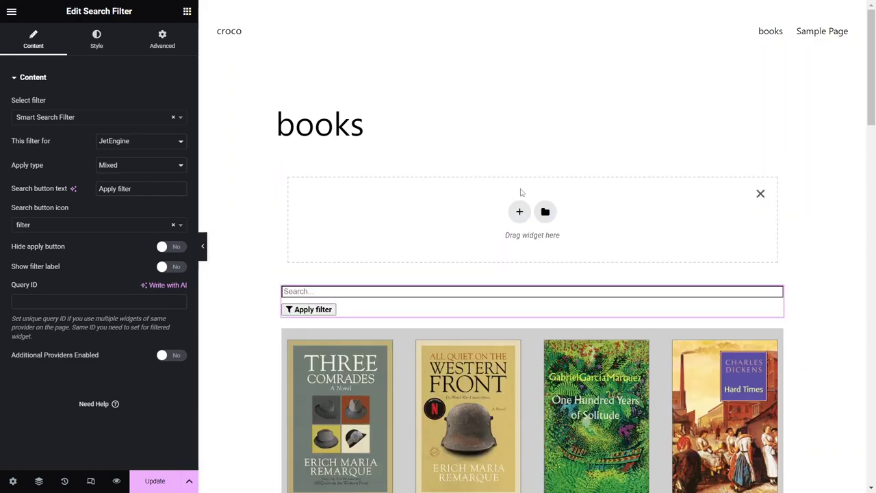
pyautogui.click(519, 212)
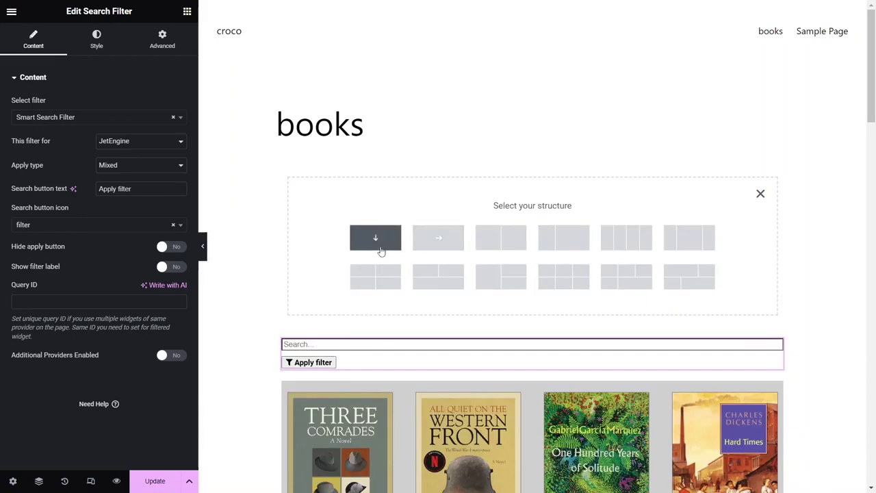
pyautogui.click(381, 245)
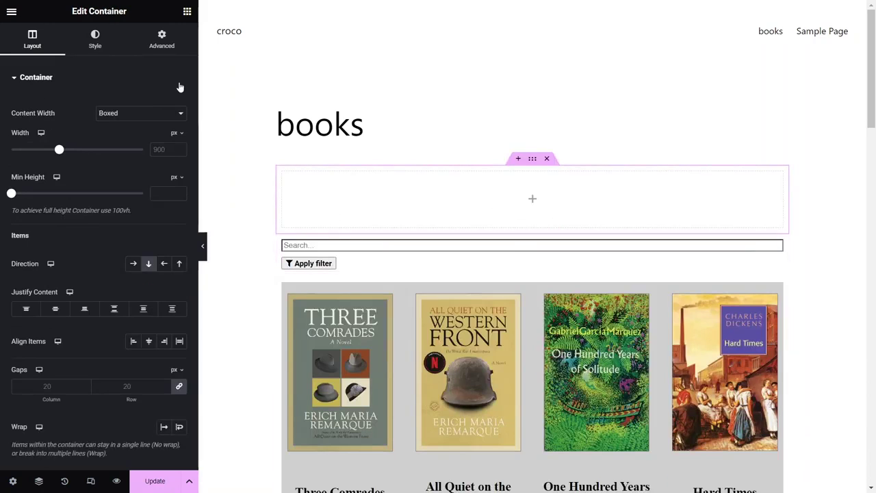
pyautogui.click(186, 11)
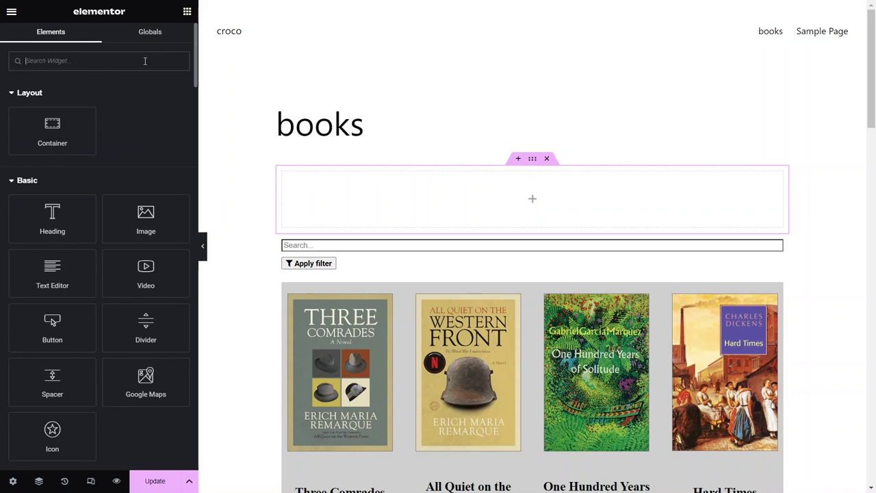
pyautogui.write('list')
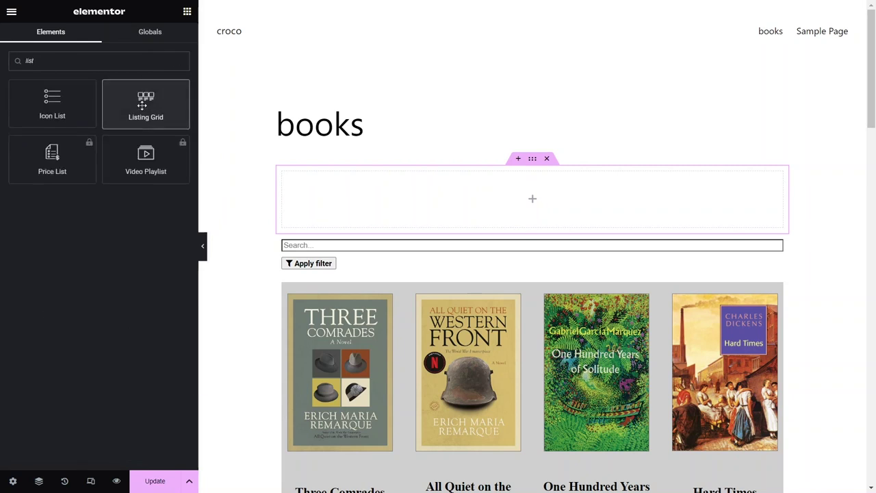
pyautogui.moveTo(144, 103); pyautogui.dragTo(432, 198)
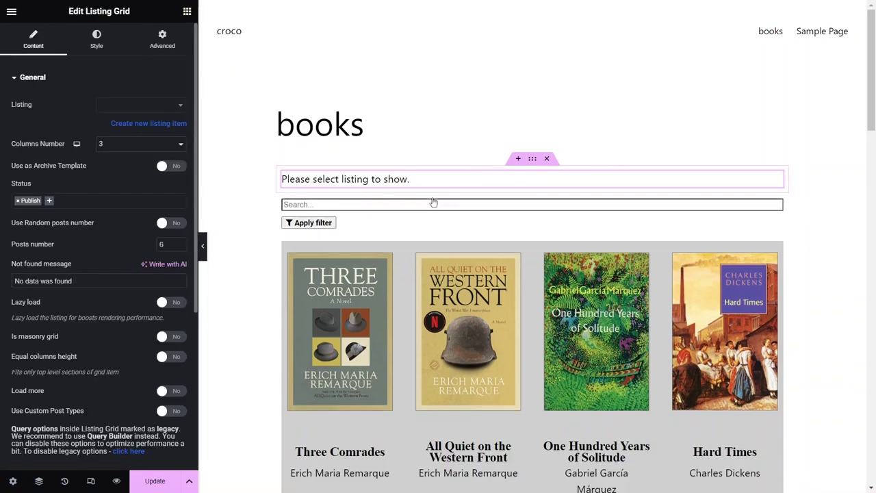
# Set the Listing Grid to show the Paintings listing in 5 columns.
pyautogui.click(166, 107)
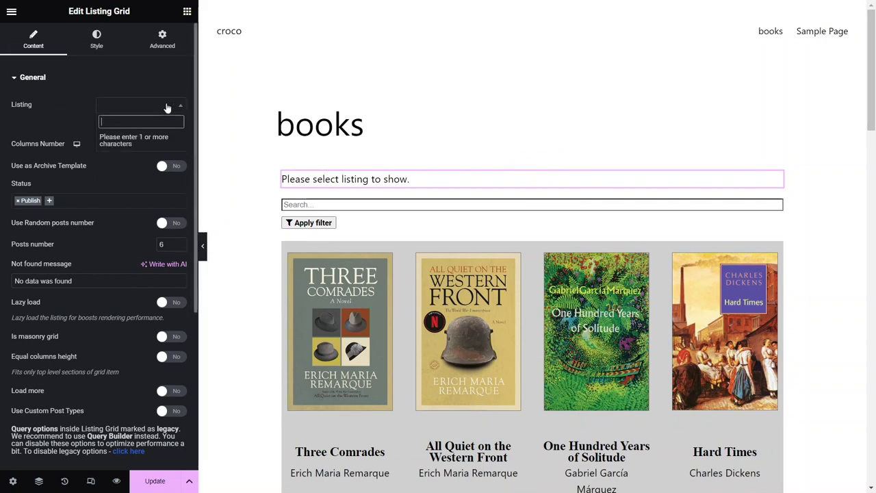
pyautogui.write('pain')
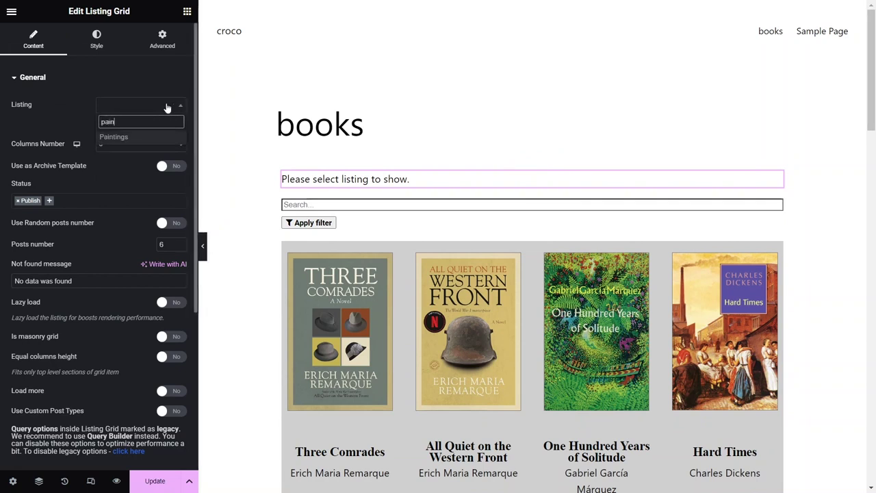
pyautogui.click(159, 133)
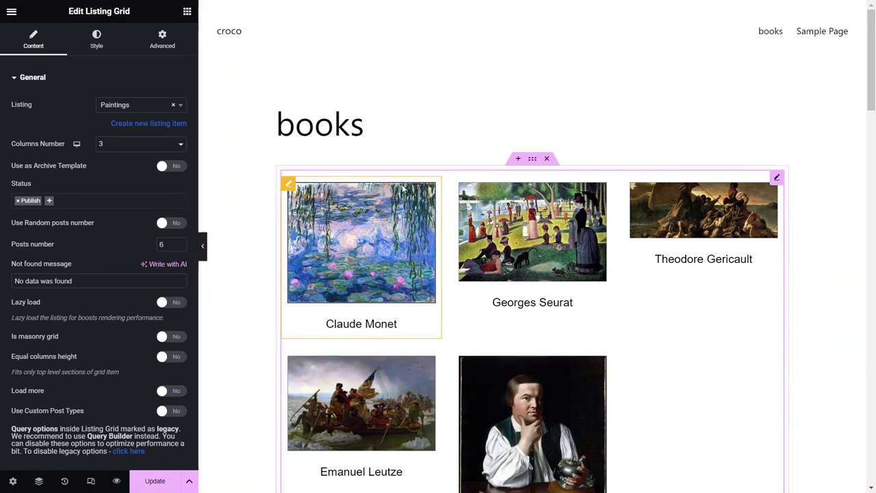
pyautogui.click(245, 205)
pyautogui.scroll(-1, 245, 205)
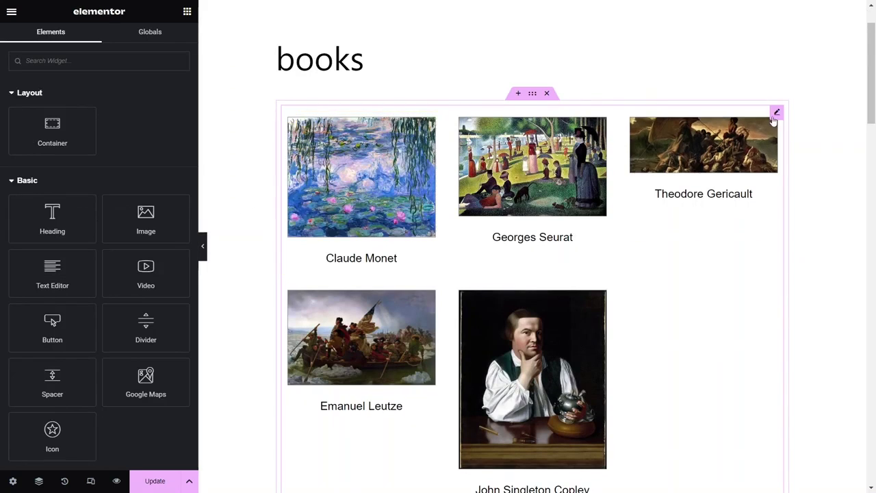
pyautogui.click(775, 113)
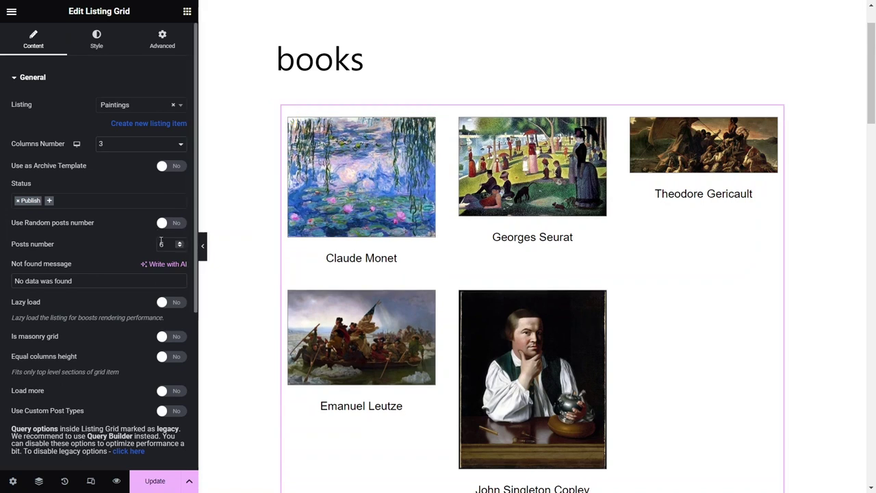
pyautogui.click(176, 149)
pyautogui.click(158, 189)
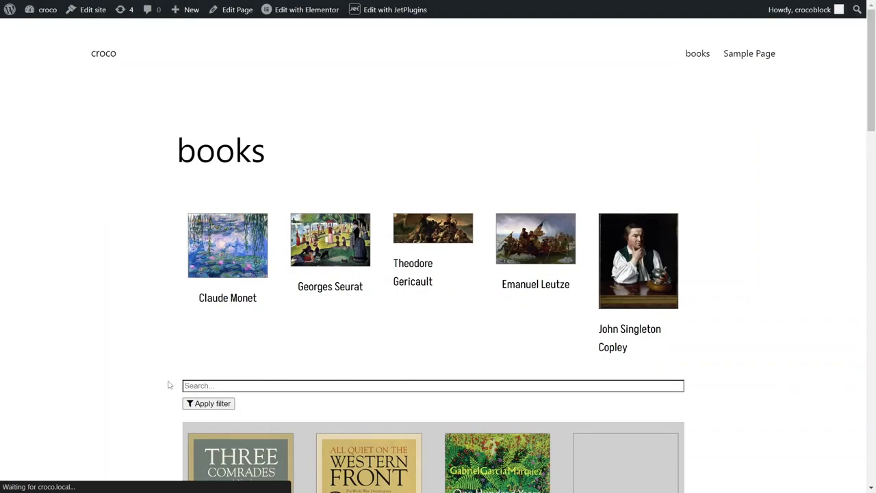
pyautogui.scroll(-1, 275, 373)
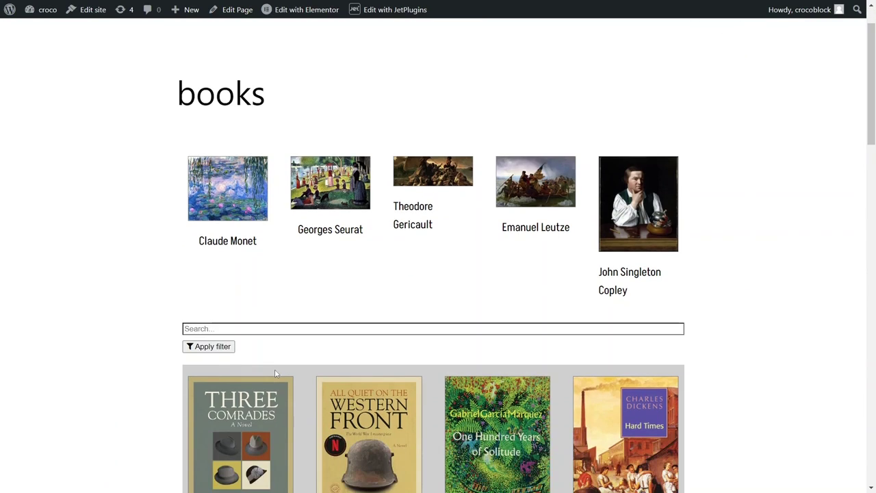
pyautogui.click(293, 329)
pyautogui.write('fr')
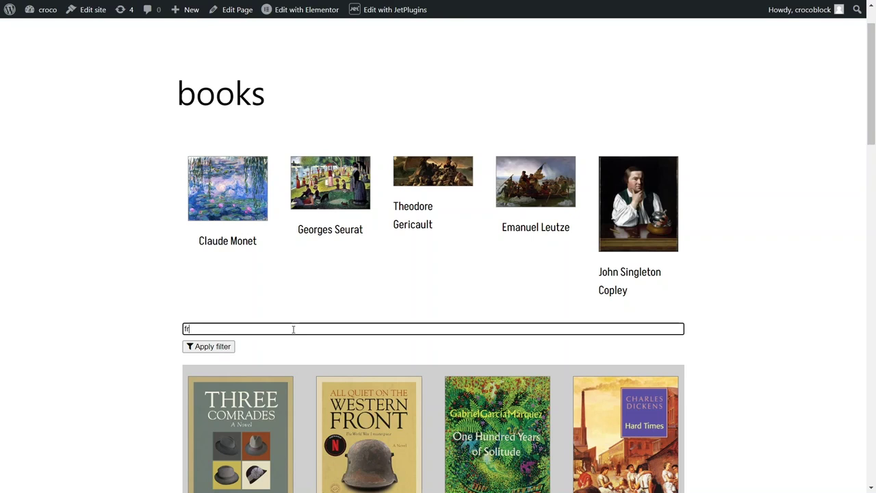
pyautogui.write('ance')
pyautogui.click(223, 349)
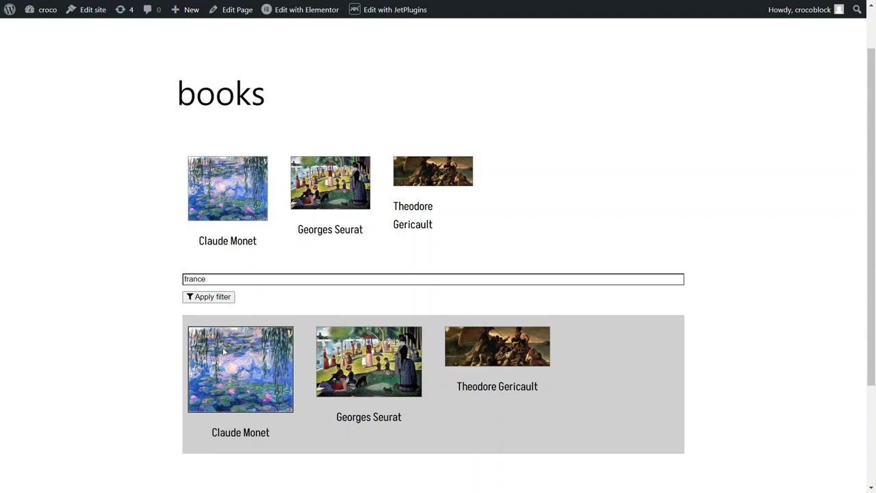
pyautogui.scroll(-2, 274, 346)
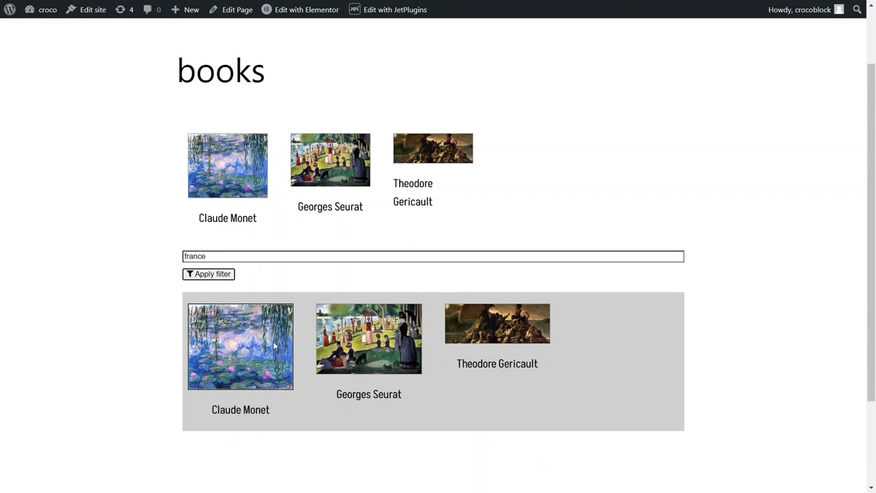
pyautogui.scroll(1, 274, 346)
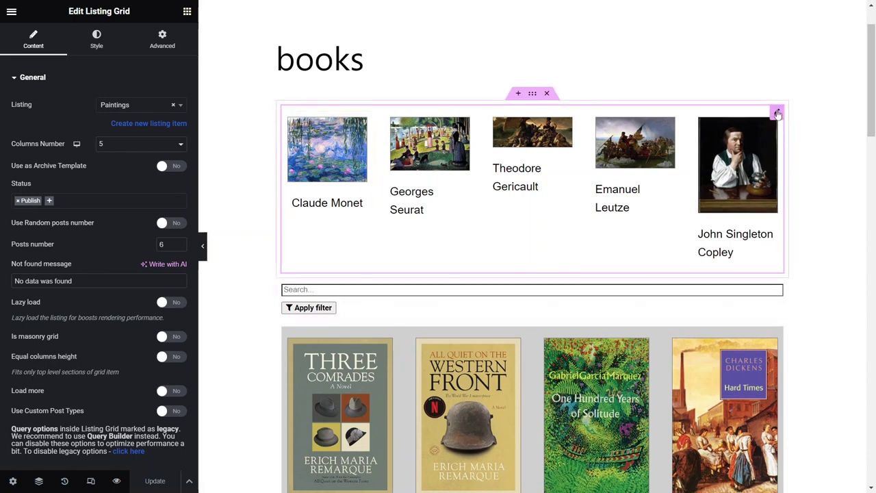
# Give the paintings grid CSS ID 'paintings' and the books grid CSS ID 'books'.
pyautogui.click(168, 50)
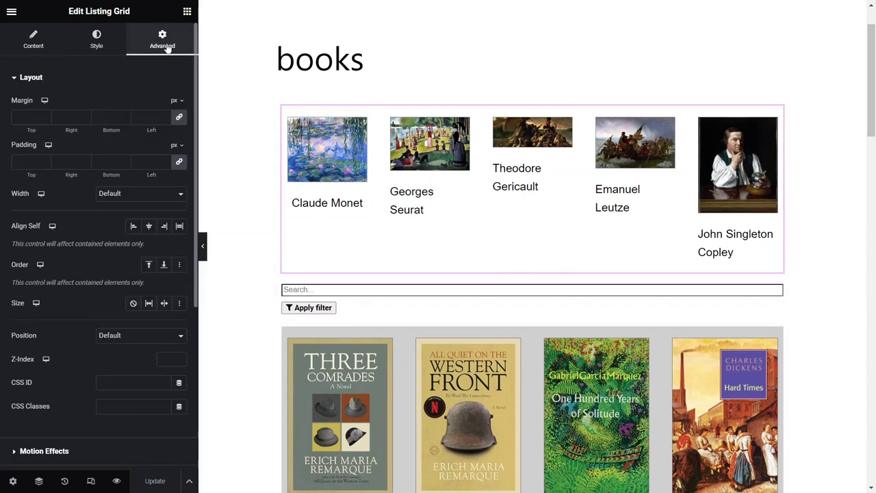
pyautogui.click(134, 382)
pyautogui.write('paintings')
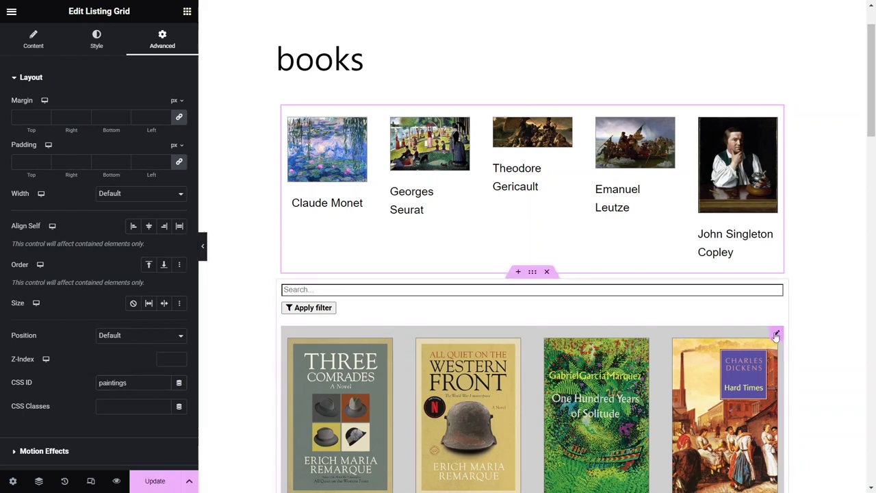
pyautogui.click(650, 349)
pyautogui.click(161, 38)
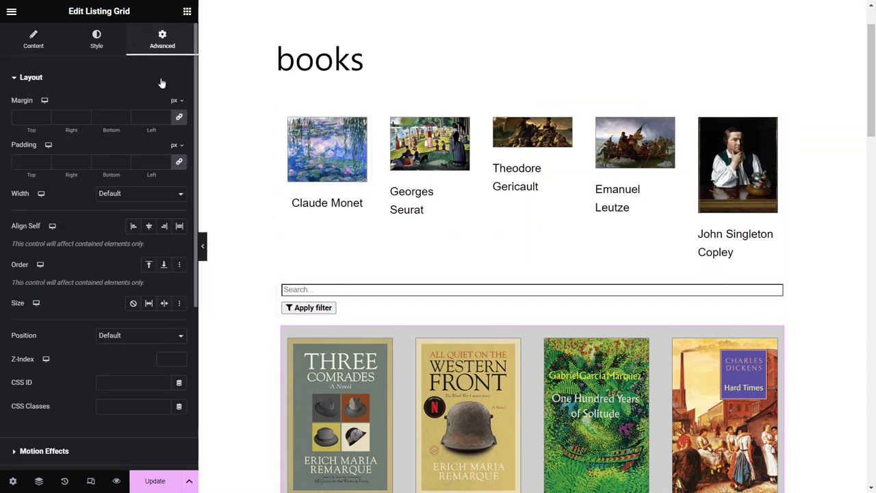
pyautogui.click(139, 384)
pyautogui.write('books')
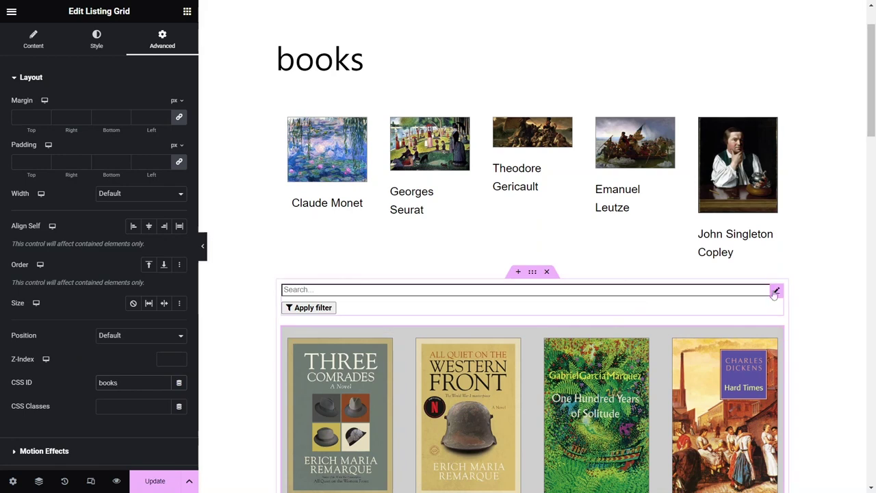
# Set the Search Filter's Query ID to 'books' and update the page.
pyautogui.click(777, 291)
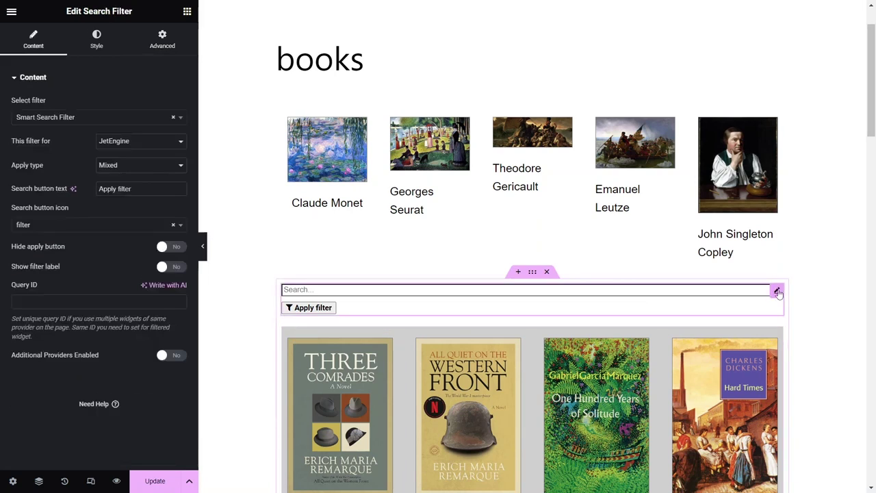
pyautogui.click(140, 301)
pyautogui.write('books')
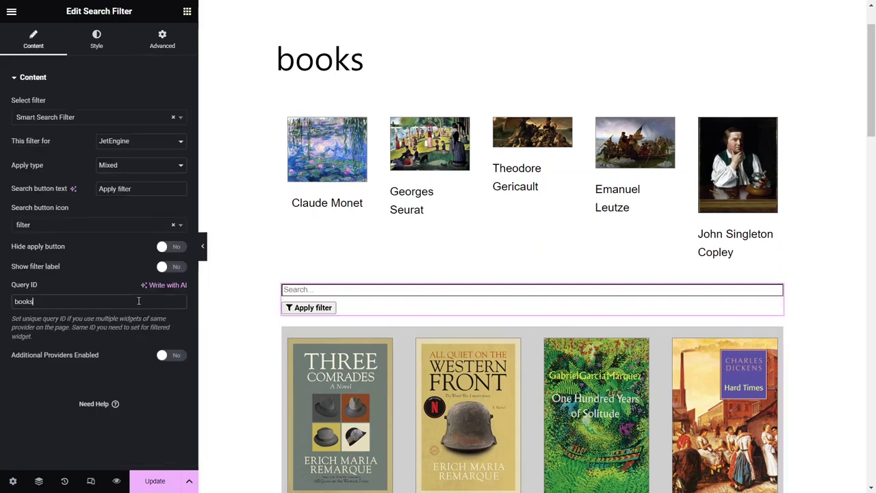
pyautogui.click(156, 481)
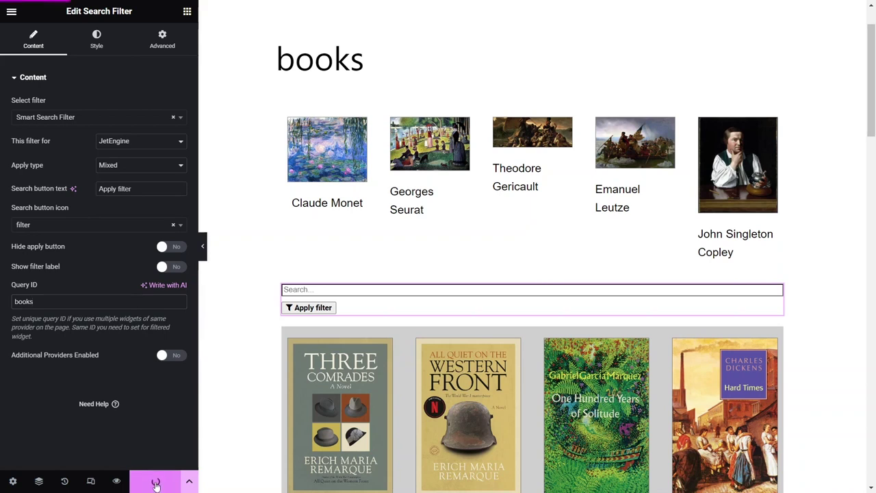
# On the live books page, apply a 'france' search and exit full screen.
pyautogui.click(116, 483)
pyautogui.scroll(-2, 120, 482)
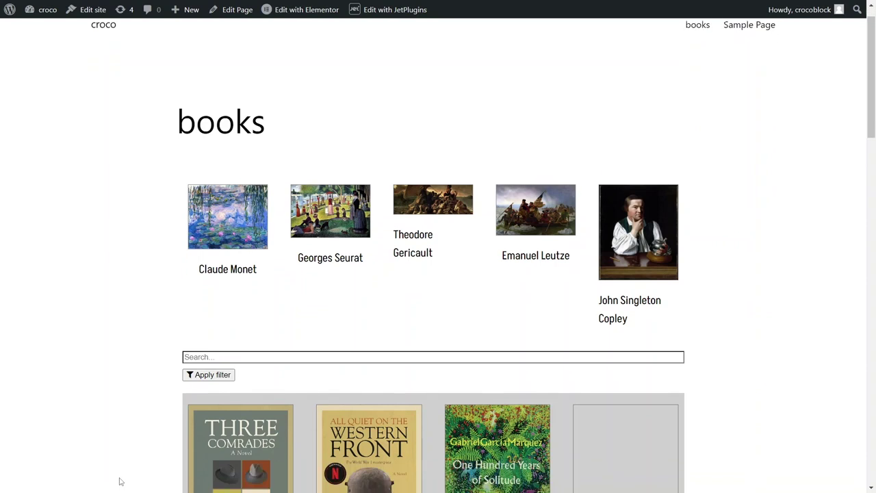
pyautogui.scroll(-1, 120, 482)
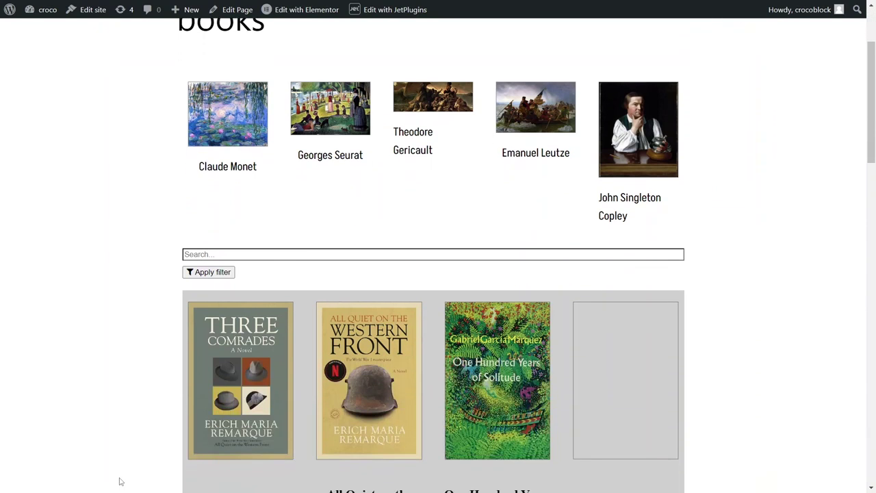
pyautogui.click(285, 254)
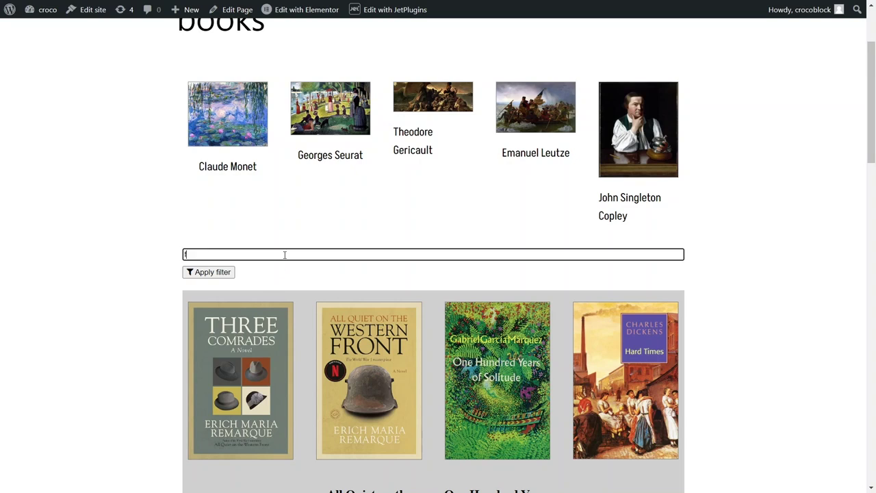
pyautogui.write('france')
pyautogui.click(210, 272)
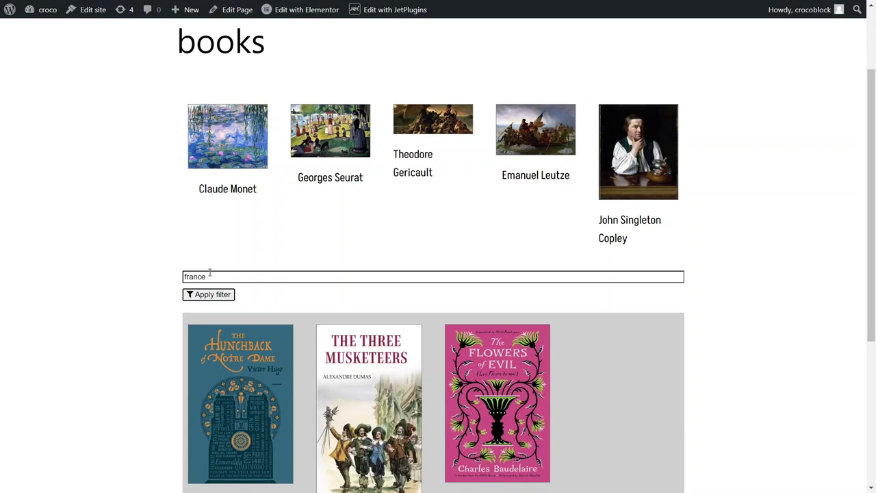
pyautogui.press('F11')
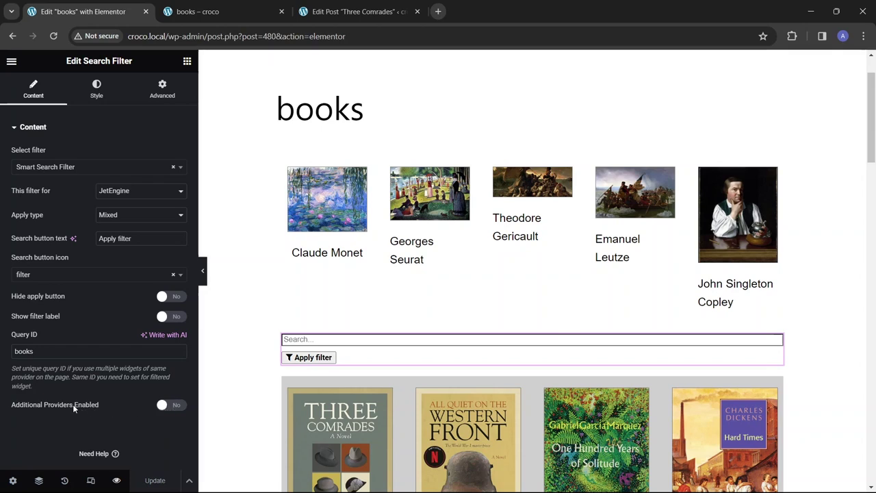
# Enable Additional Providers and add a JetEngine provider with Additional Query ID 'paintings'.
pyautogui.moveTo(12, 404); pyautogui.dragTo(25, 408)
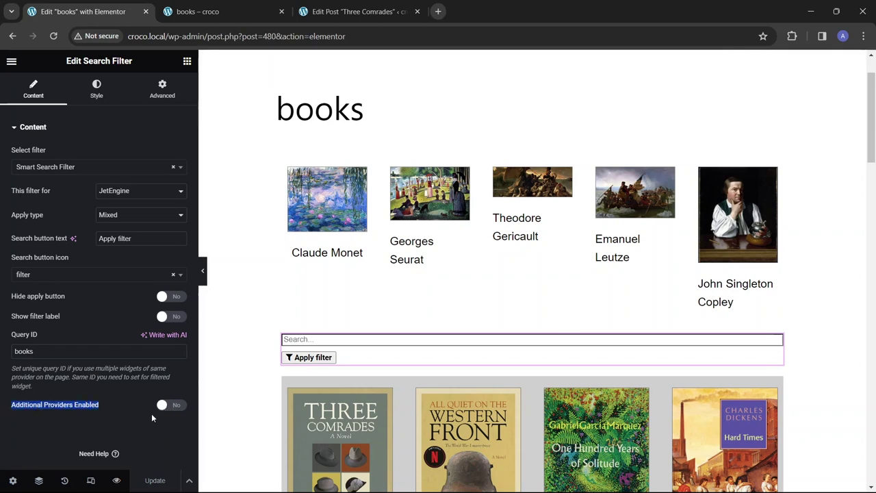
pyautogui.click(172, 405)
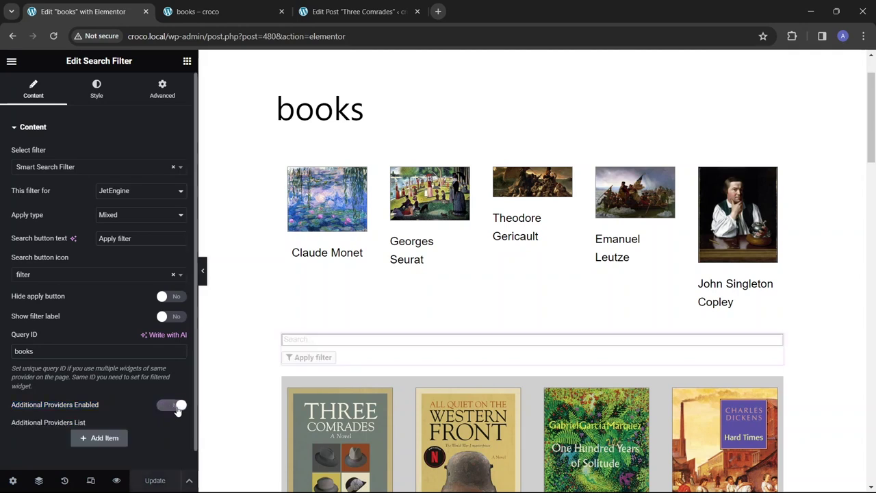
pyautogui.click(110, 439)
pyautogui.scroll(-2, 110, 444)
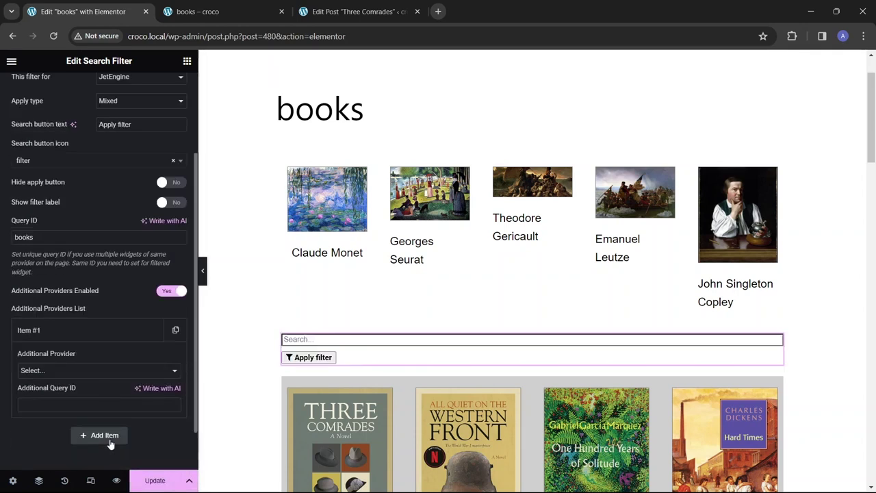
pyautogui.click(137, 370)
pyautogui.click(74, 452)
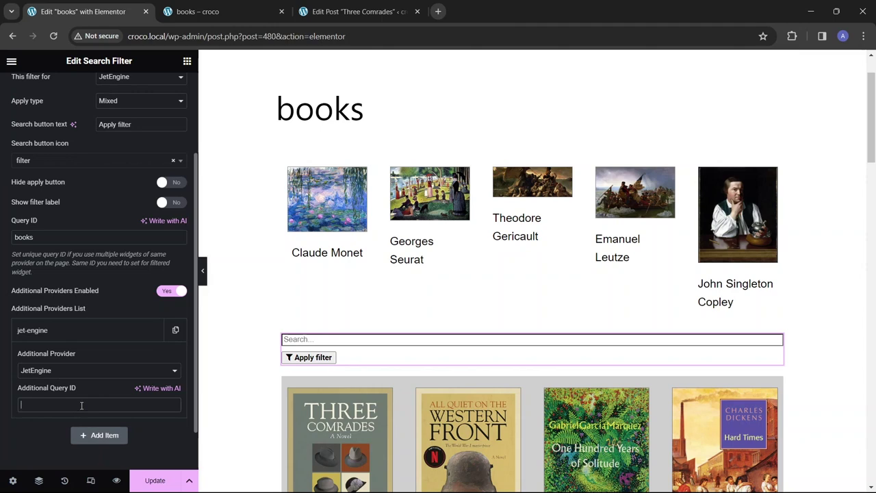
pyautogui.write('painting')
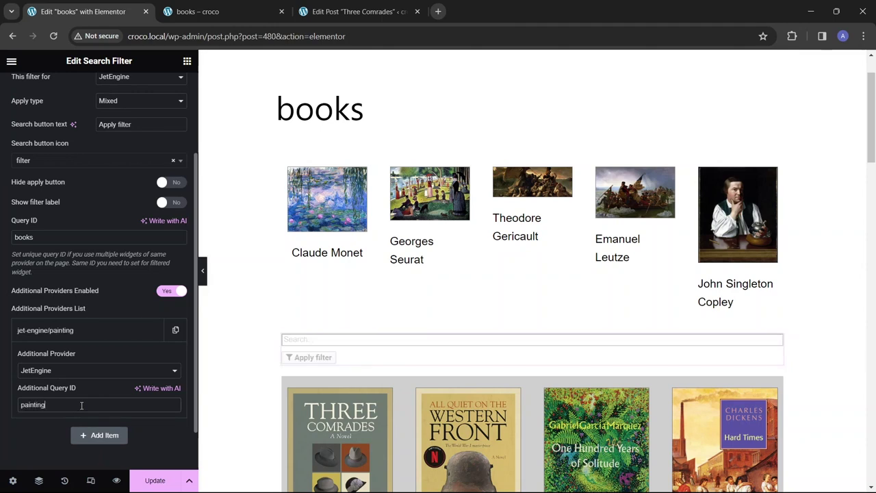
pyautogui.write('s')
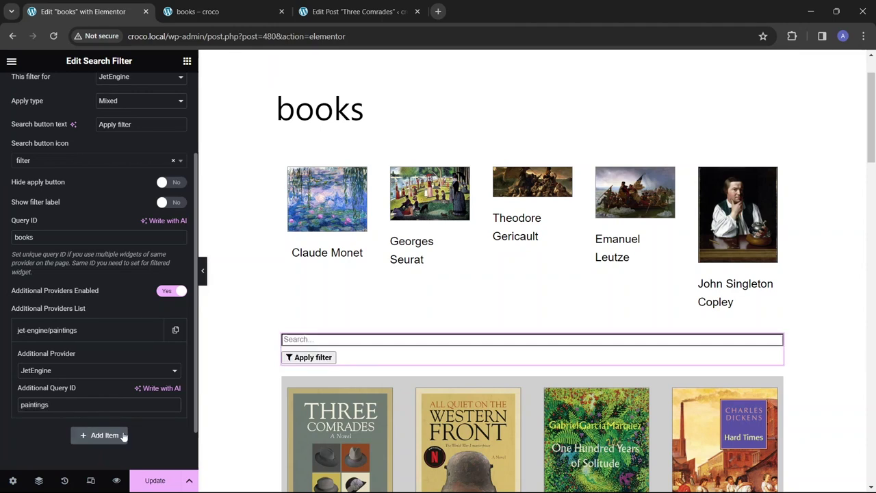
# On the preview, apply a 'france' search to narrow both books and paintings grids.
pyautogui.click(162, 477)
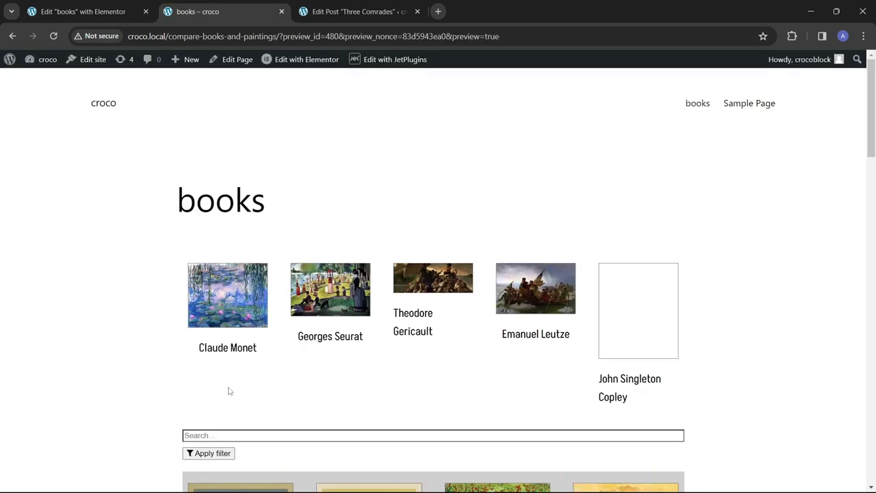
pyautogui.scroll(-2, 229, 390)
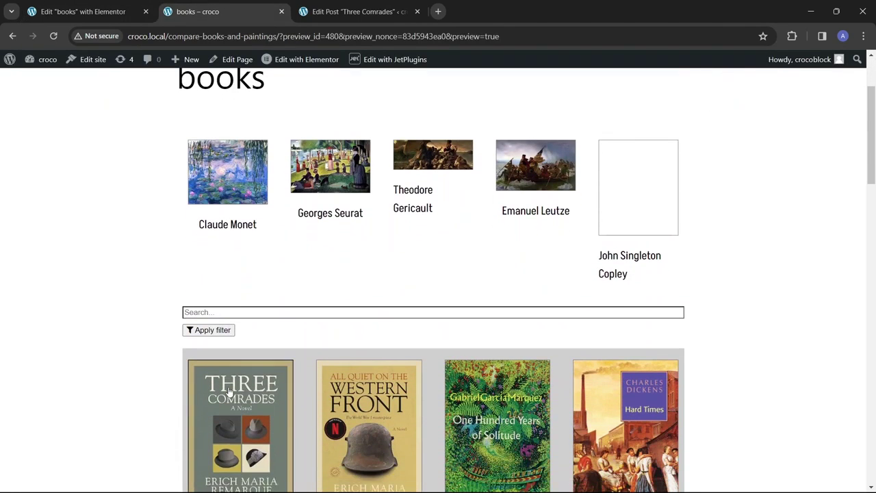
pyautogui.click(222, 312)
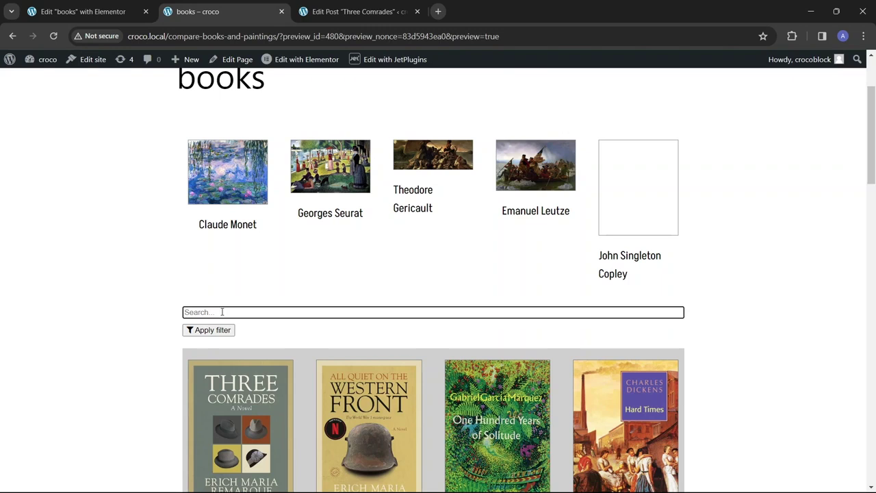
pyautogui.write('france')
pyautogui.click(214, 330)
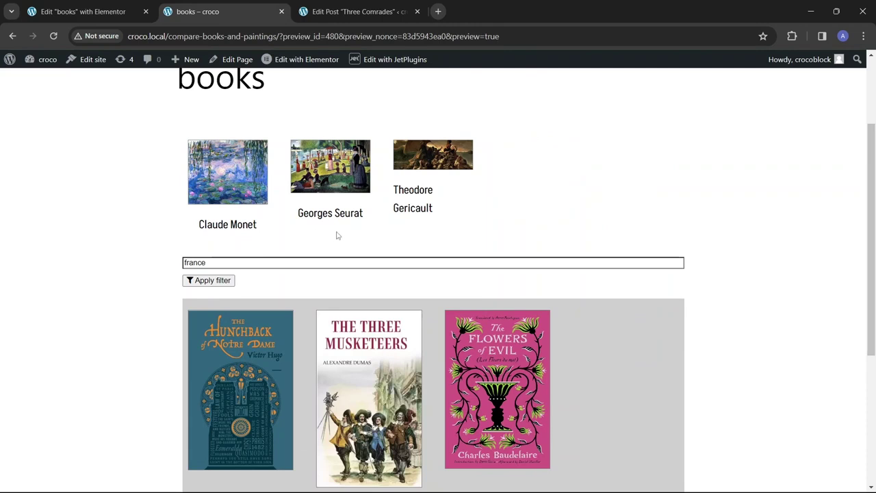
# Make the search input 23% wide, inline with the button, centred horizontally and vertically.
pyautogui.click(110, 13)
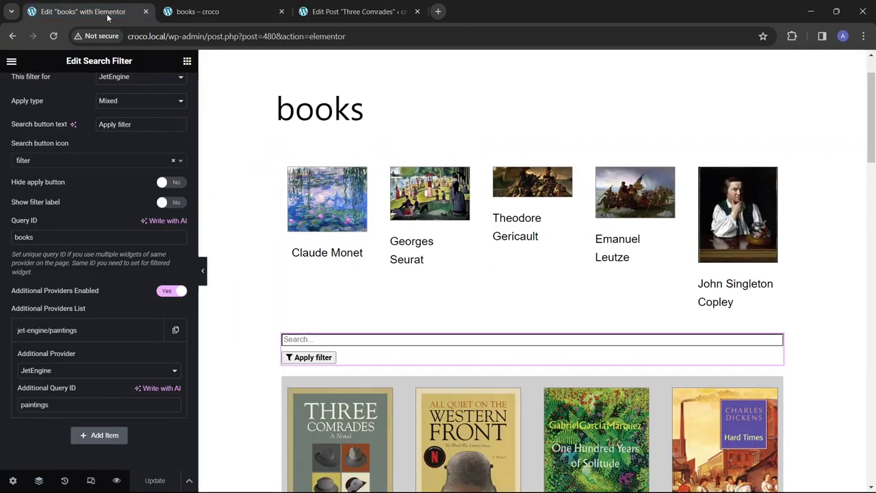
pyautogui.press('F11')
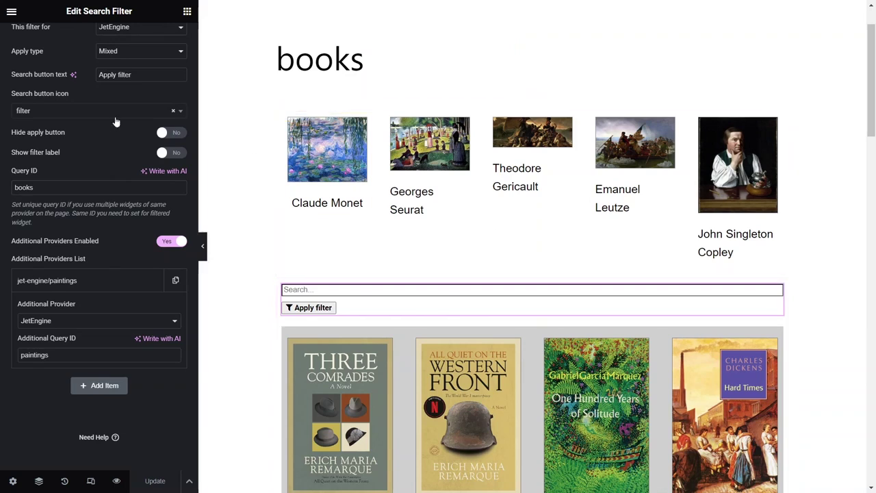
pyautogui.scroll(2, 67, 85)
pyautogui.click(97, 39)
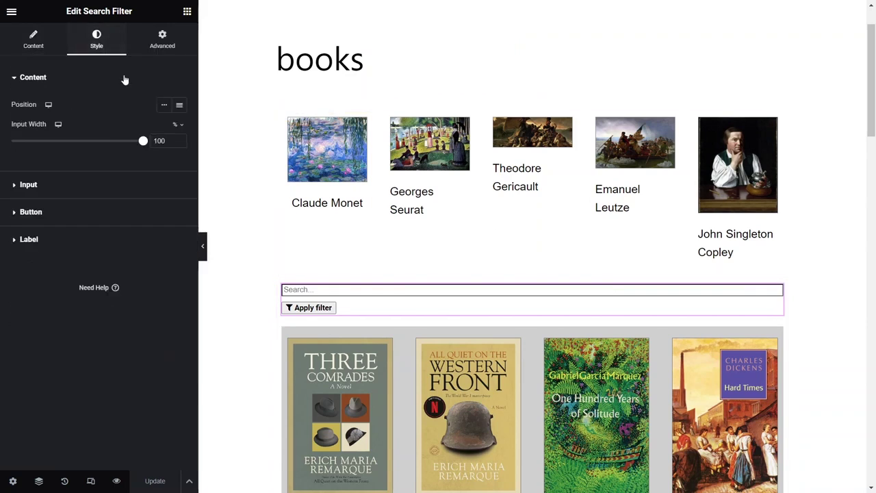
pyautogui.moveTo(142, 145); pyautogui.dragTo(41, 145)
pyautogui.click(164, 105)
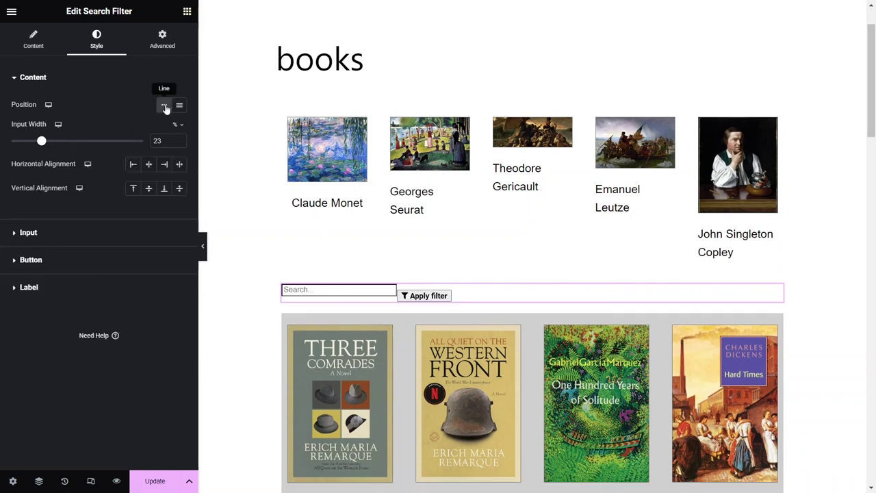
pyautogui.click(148, 164)
pyautogui.click(149, 189)
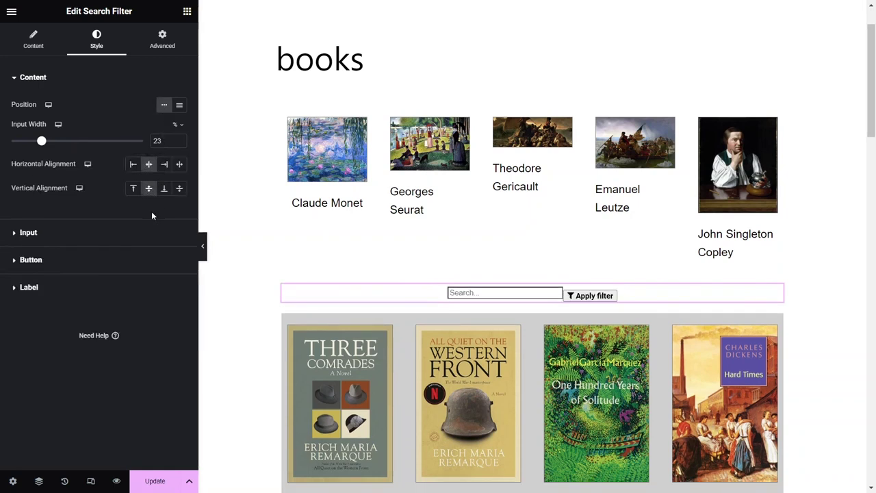
# Round the search input's corners in its Input style settings.
pyautogui.click(43, 233)
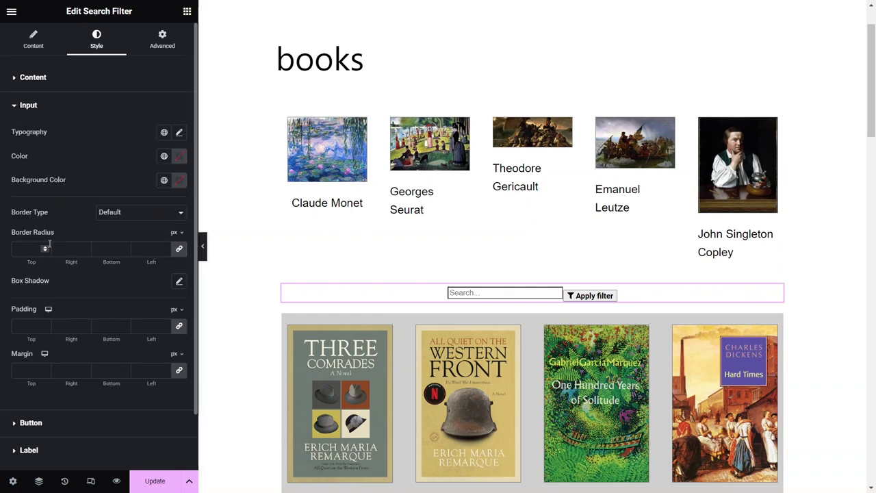
pyautogui.click(45, 248)
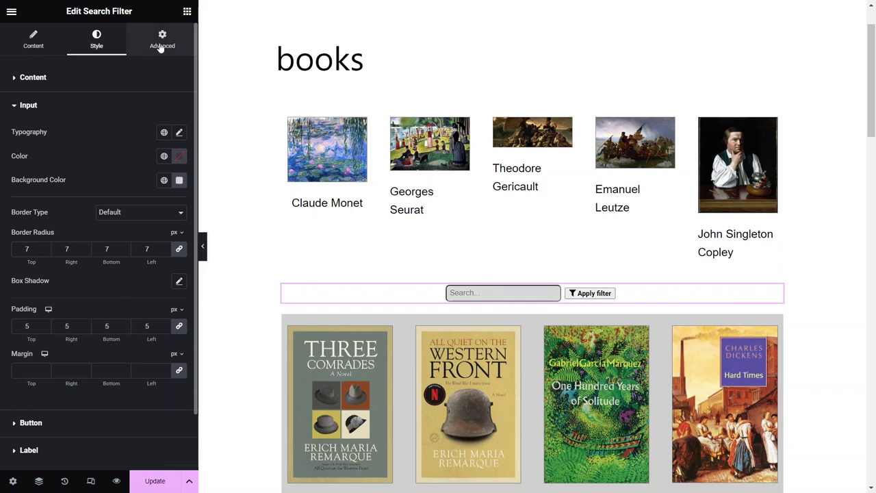
pyautogui.click(161, 45)
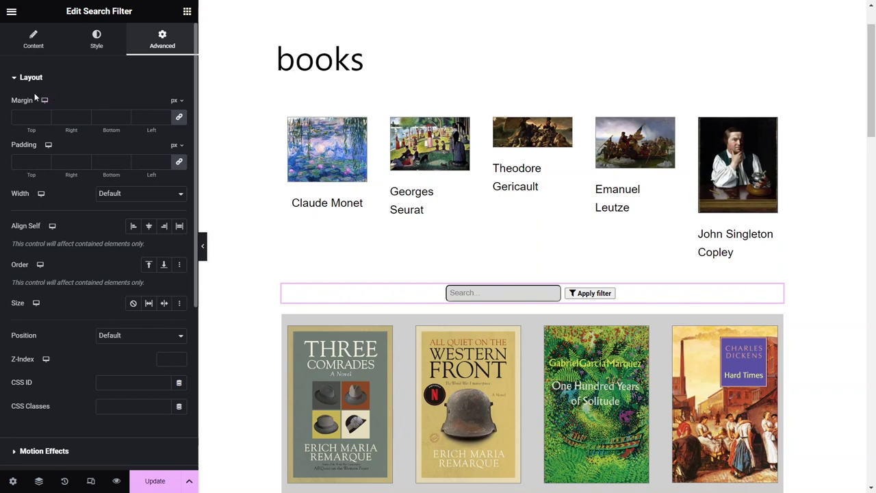
# Give the search filter widget a Classic grey #7C7C7C background.
pyautogui.click(15, 80)
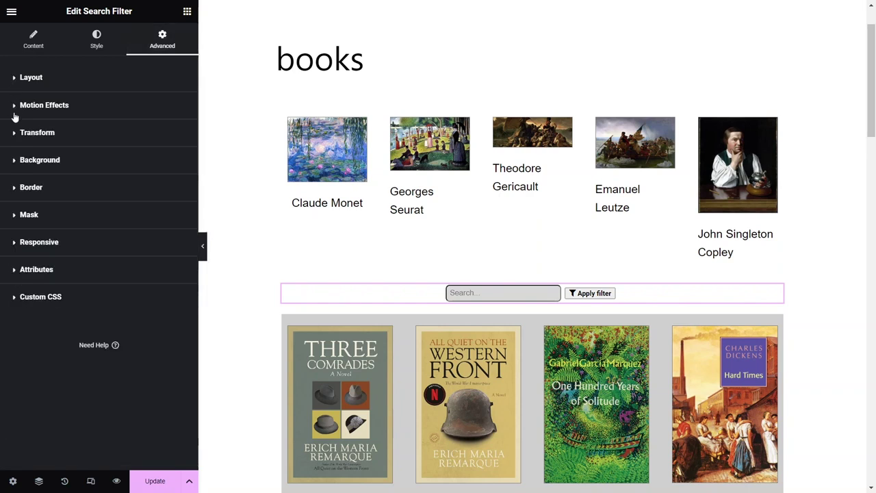
pyautogui.click(15, 165)
pyautogui.click(164, 211)
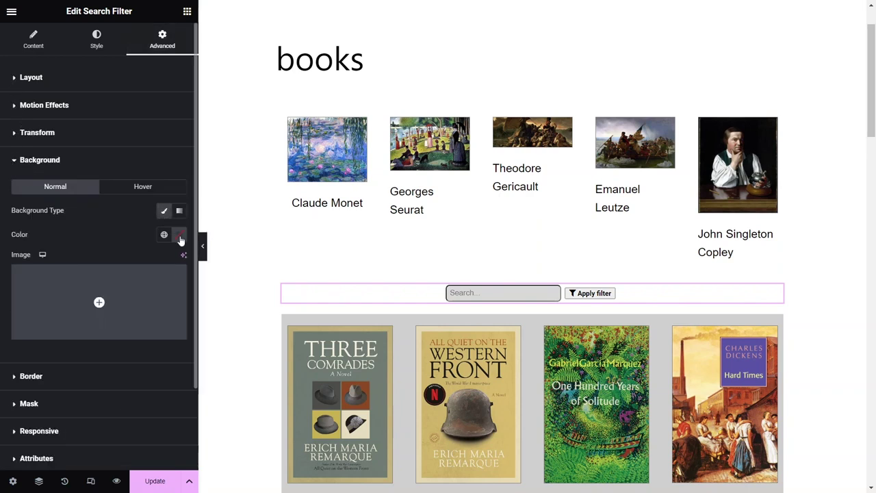
pyautogui.click(180, 236)
pyautogui.moveTo(117, 320); pyautogui.dragTo(77, 321)
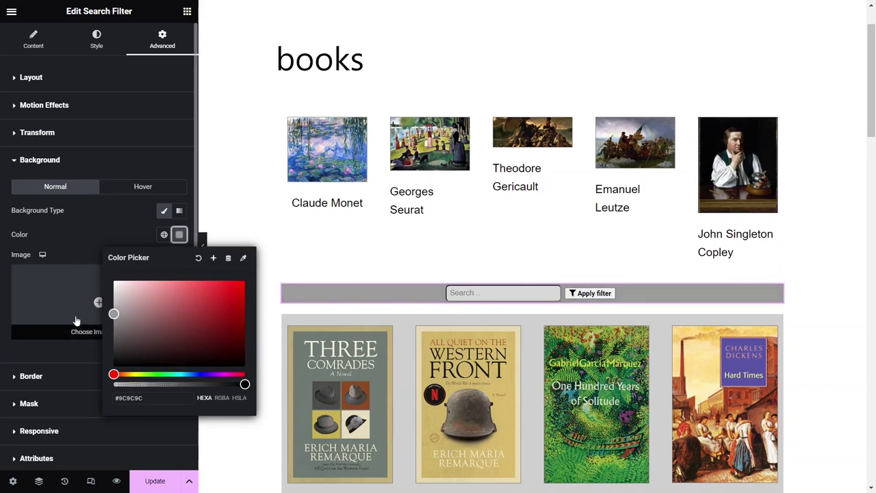
pyautogui.click(223, 193)
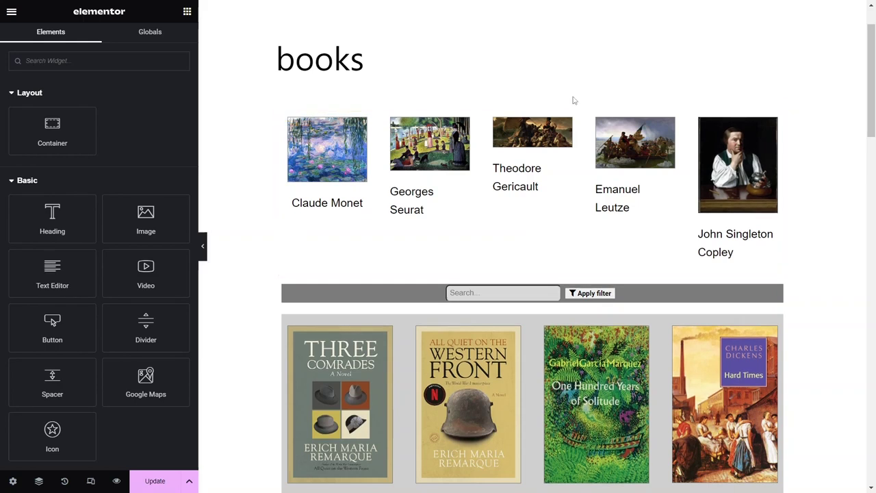
# Delete the painter-images container and select the Search Filter widget's content settings.
pyautogui.click(547, 94)
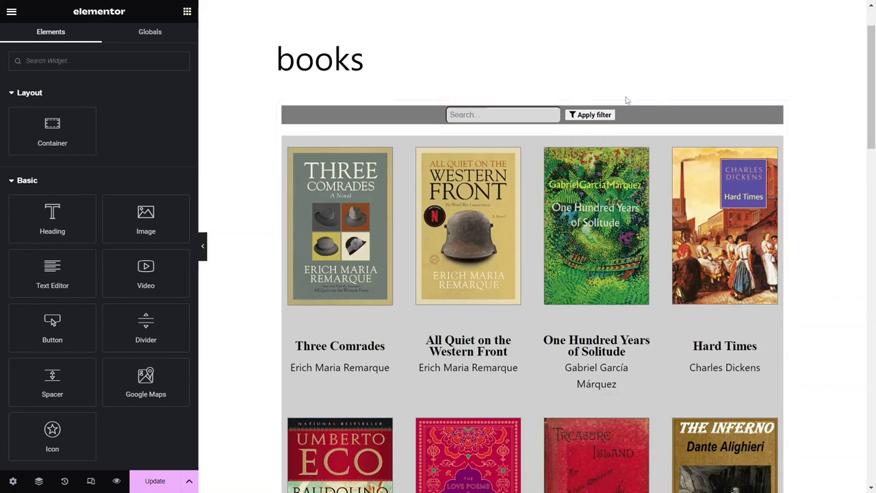
pyautogui.click(778, 119)
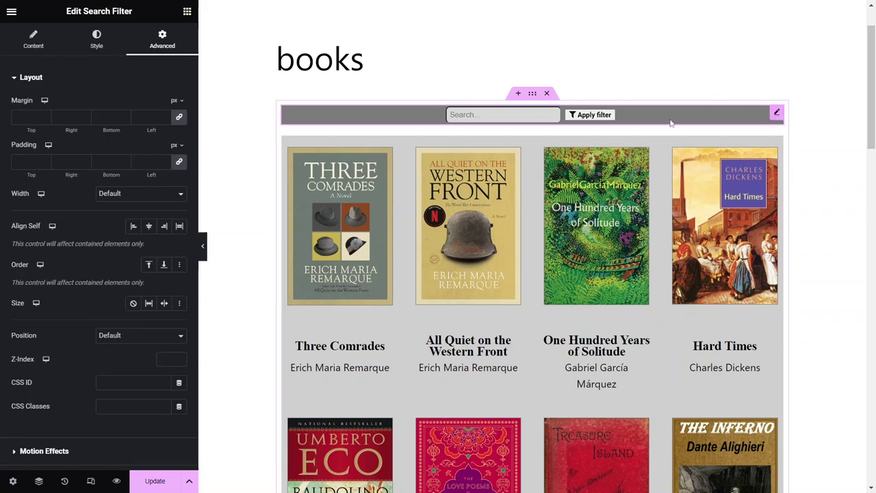
pyautogui.click(28, 43)
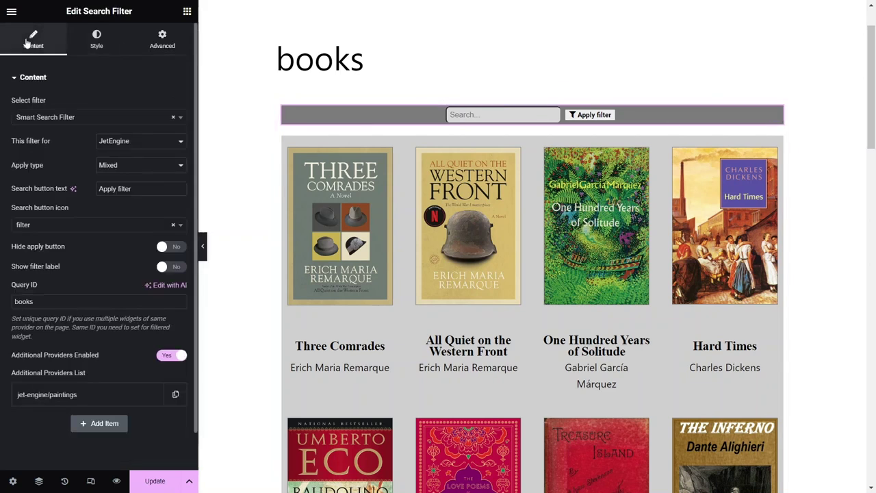
# Set the widget's filter to Default Search Filter and preview the page.
pyautogui.click(154, 122)
pyautogui.write('defa')
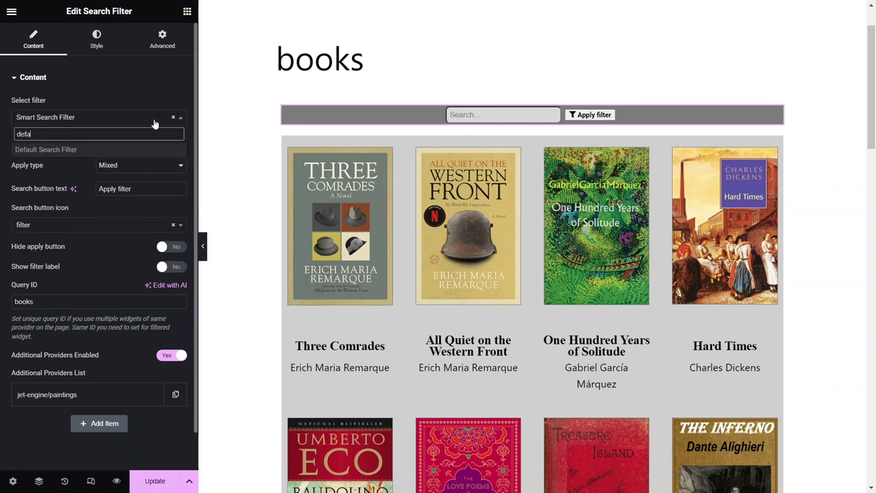
pyautogui.click(116, 151)
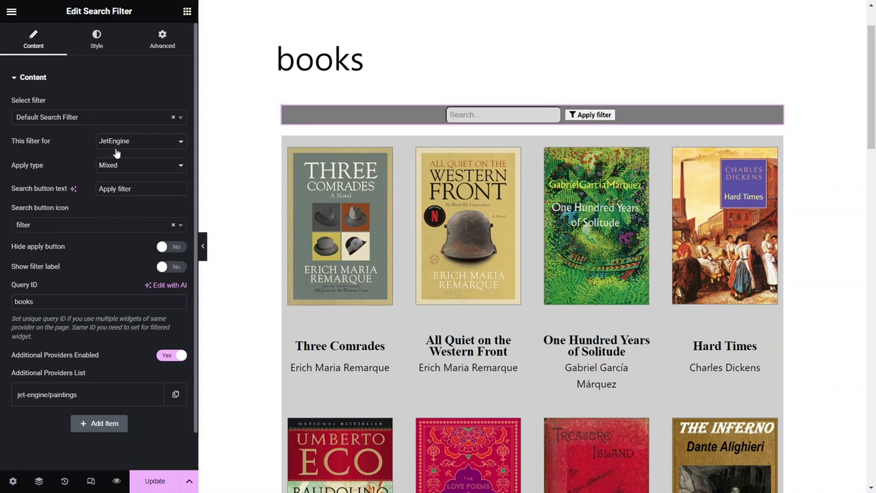
pyautogui.click(117, 481)
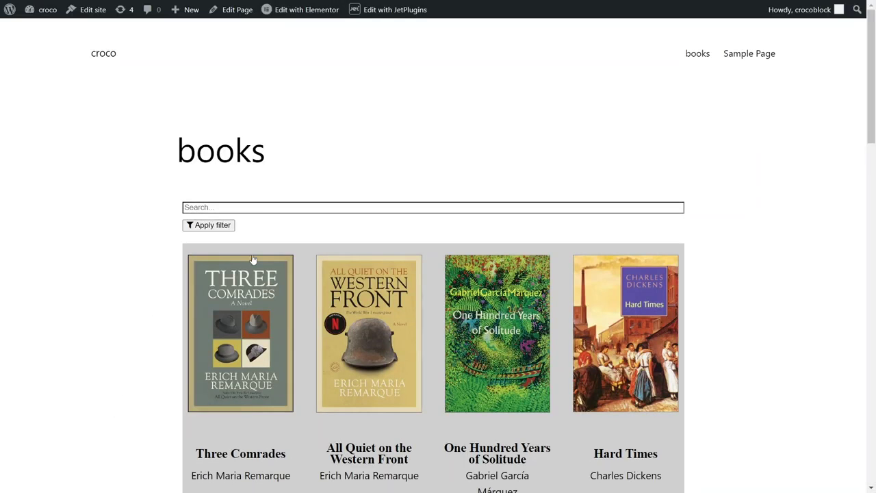
pyautogui.click(298, 206)
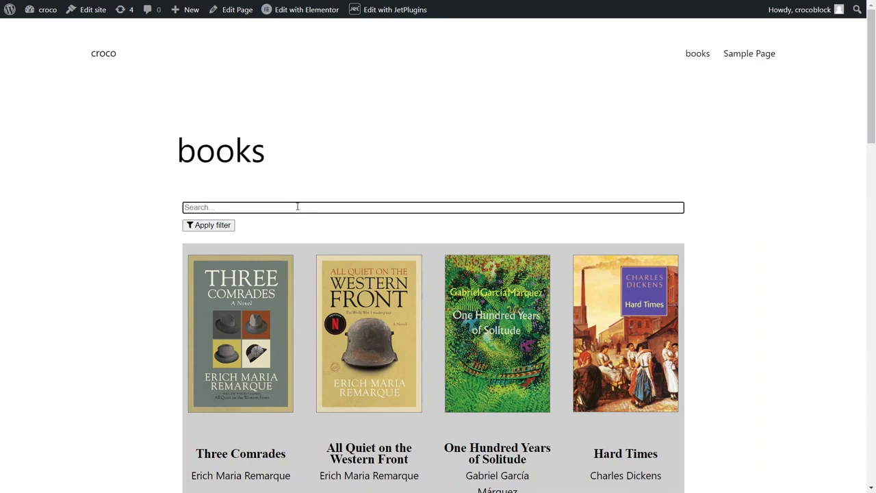
pyautogui.write('hard times')
pyautogui.click(224, 230)
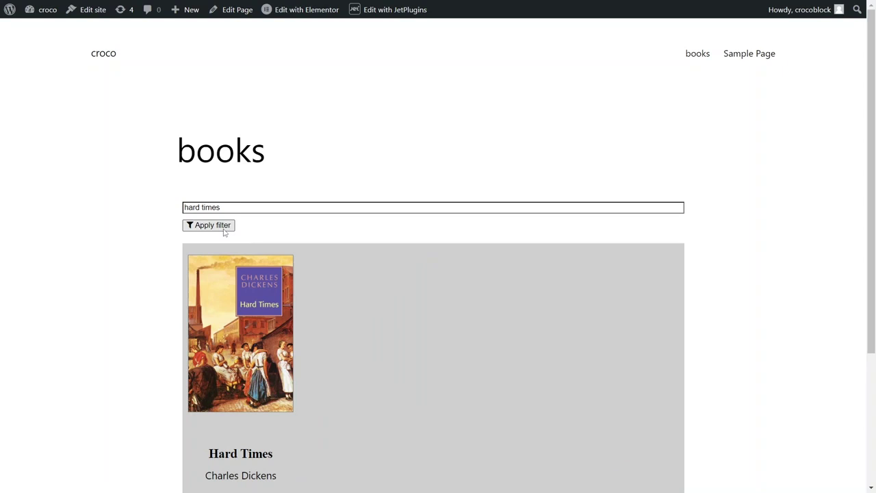
pyautogui.click(226, 208)
pyautogui.moveTo(227, 208); pyautogui.dragTo(178, 215)
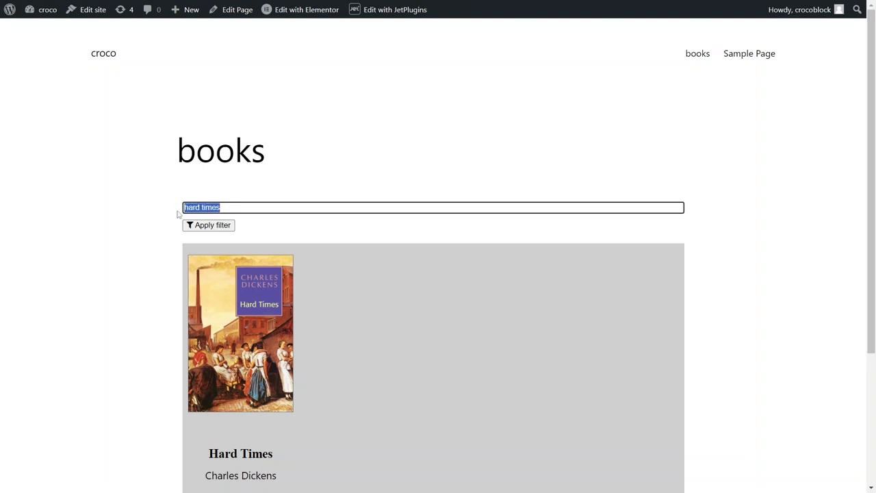
pyautogui.press('BackSpace')
pyautogui.click(203, 228)
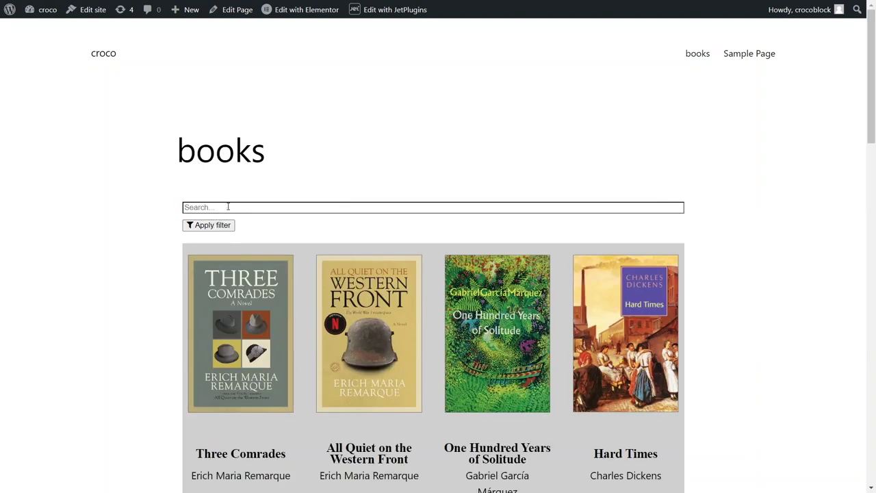
pyautogui.click(229, 208)
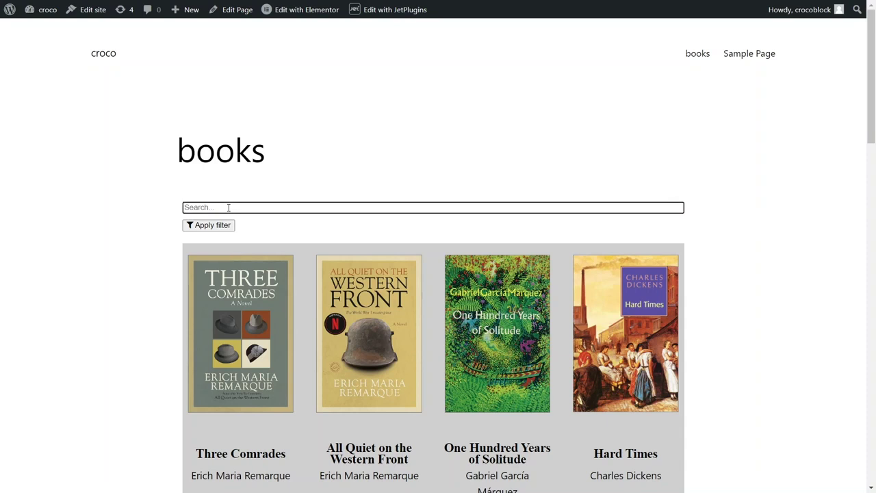
pyautogui.write('one hundred')
pyautogui.click(221, 226)
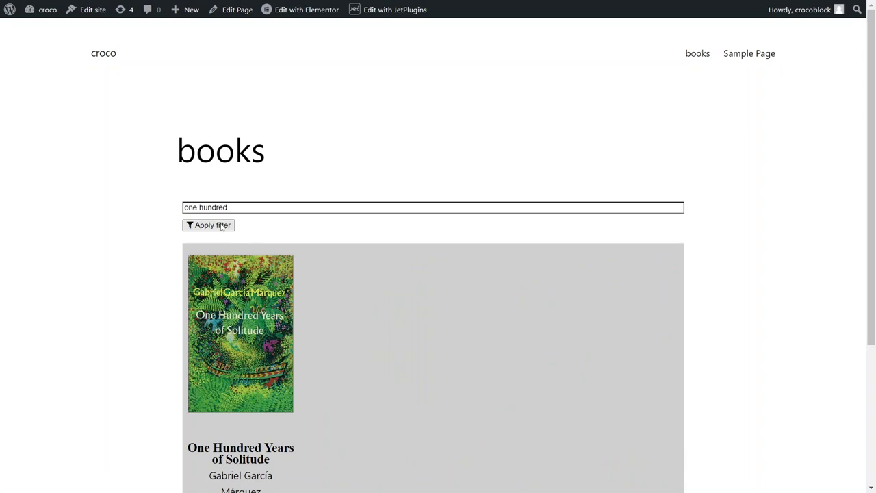
pyautogui.tripleClick(186, 208)
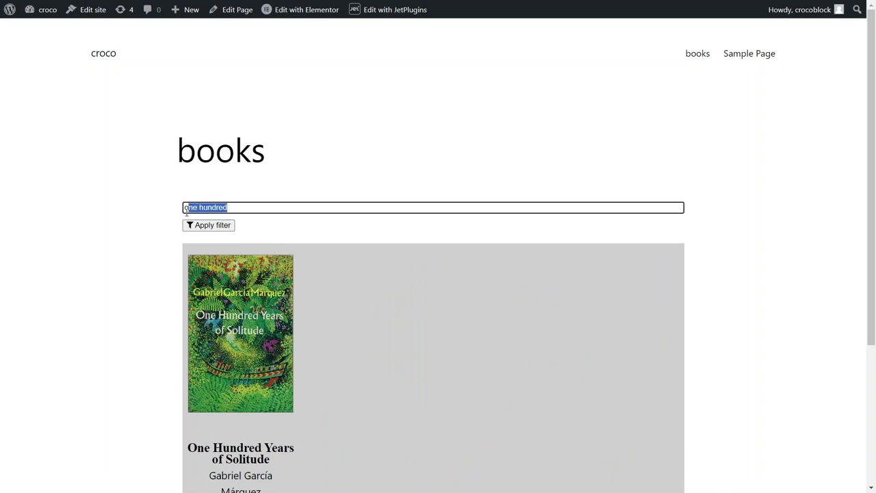
pyautogui.click(186, 209)
pyautogui.hotkey('ctrl', 'a')
pyautogui.press('BackSpace')
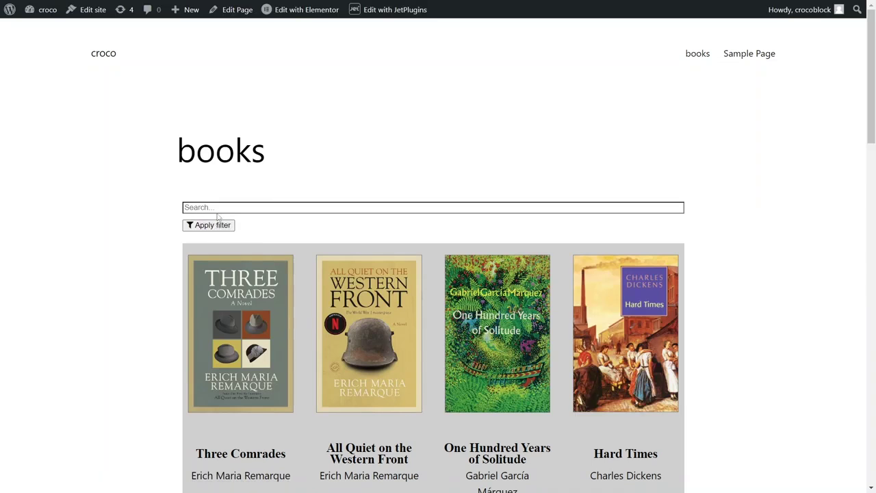
# Search the books for 'dickens' and apply the filter.
pyautogui.click(218, 208)
pyautogui.write('dickens')
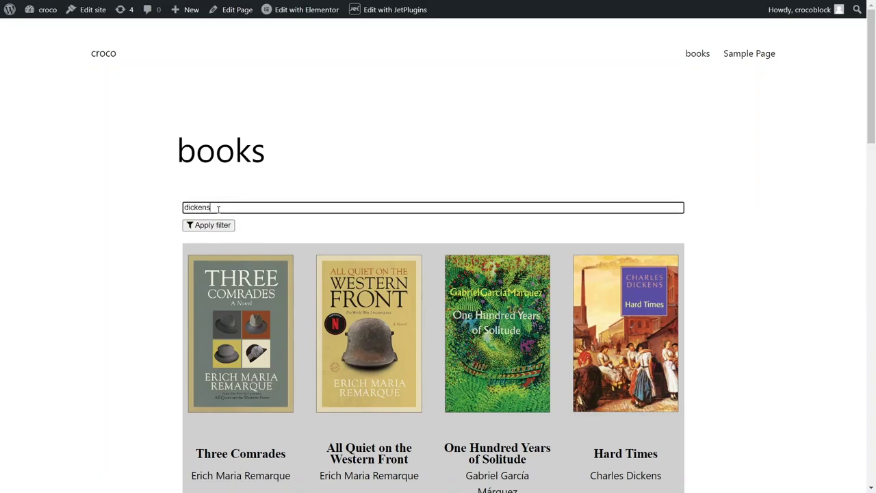
pyautogui.click(219, 226)
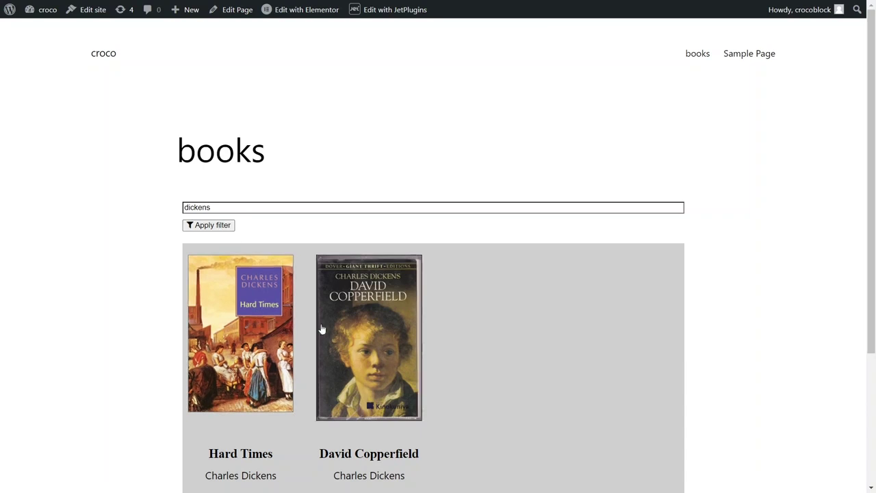
# Clear the 'dickens' search, reapply to show all books, and scroll the list.
pyautogui.click(261, 209)
pyautogui.hotkey('ctrl', 'a')
pyautogui.press('BackSpace')
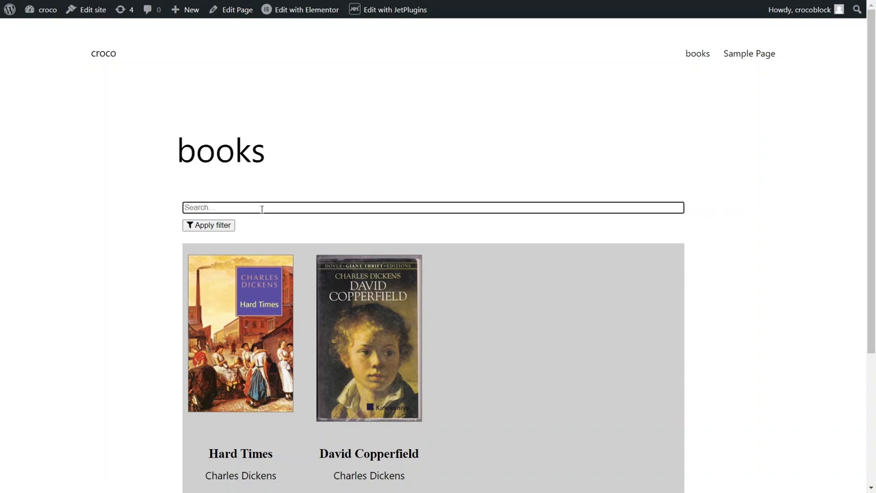
pyautogui.click(231, 226)
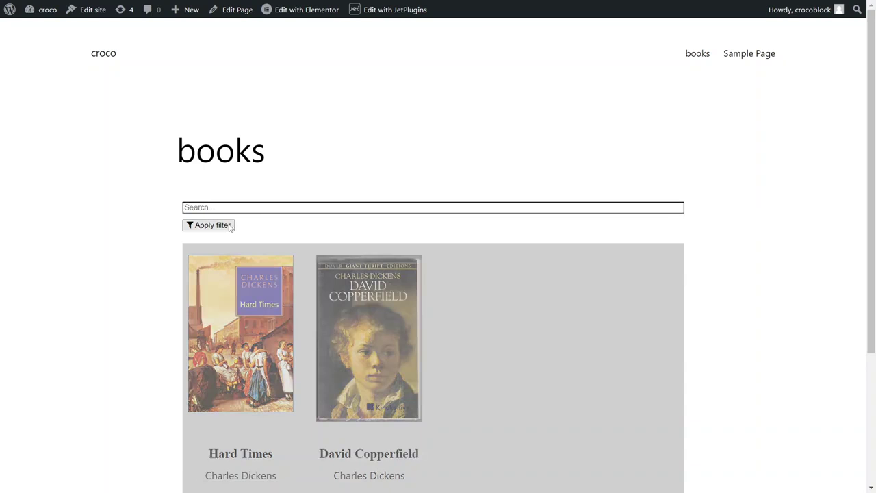
pyautogui.scroll(-8, 230, 226)
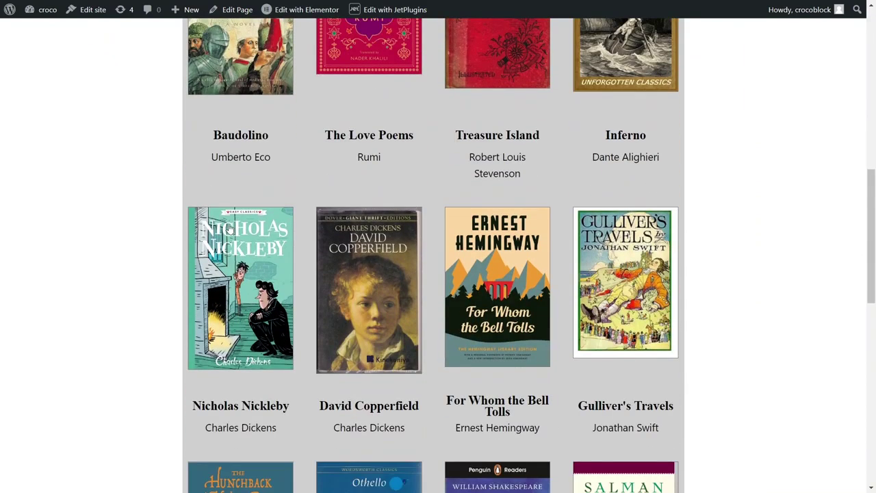
pyautogui.scroll(-3, 231, 226)
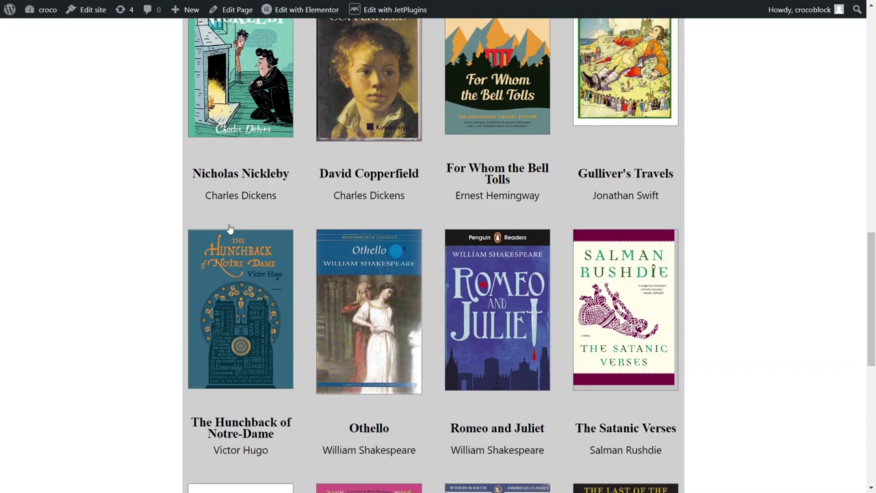
pyautogui.scroll(11, 231, 228)
pyautogui.scroll(2, 230, 229)
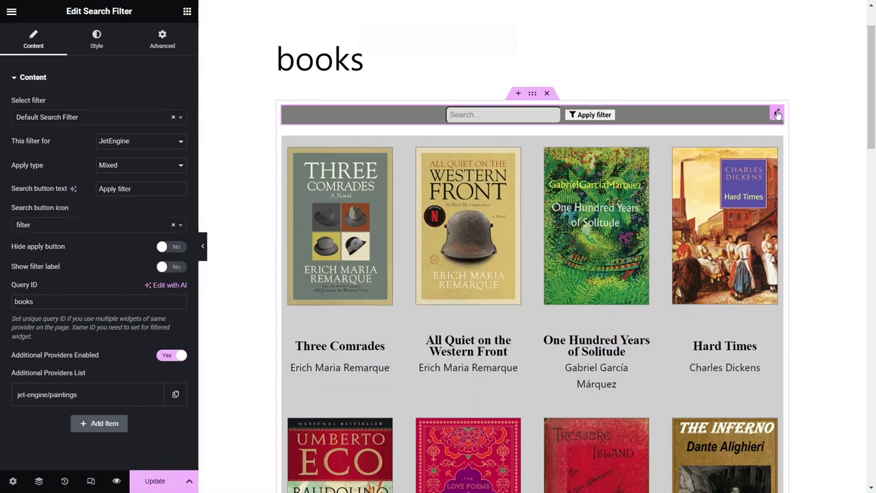
# Switch the Search Filter widget's filter to Smart Search Filter.
pyautogui.click(124, 120)
pyautogui.write('smart')
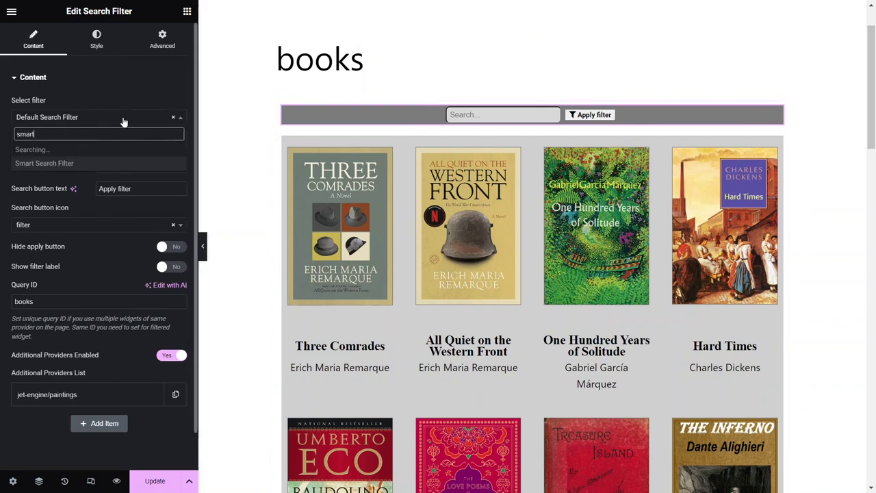
pyautogui.click(77, 152)
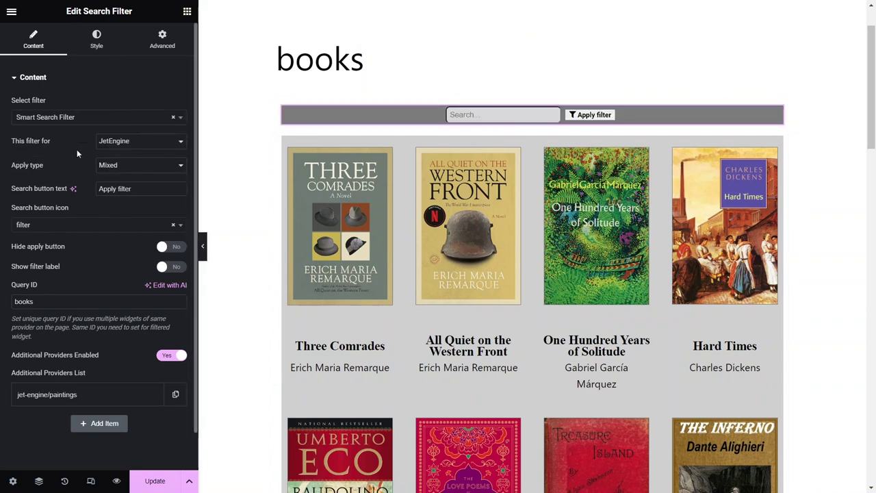
# Save the page with Update and open the live preview's search field.
pyautogui.click(159, 481)
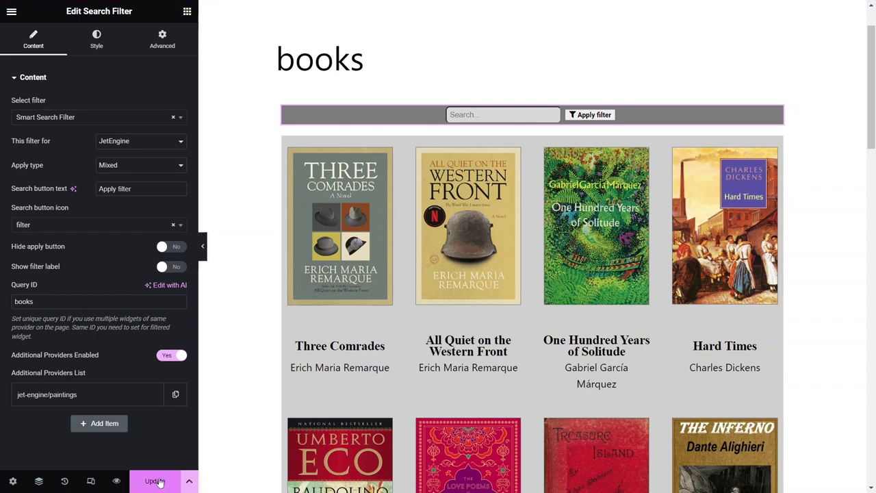
pyautogui.click(118, 483)
pyautogui.click(383, 212)
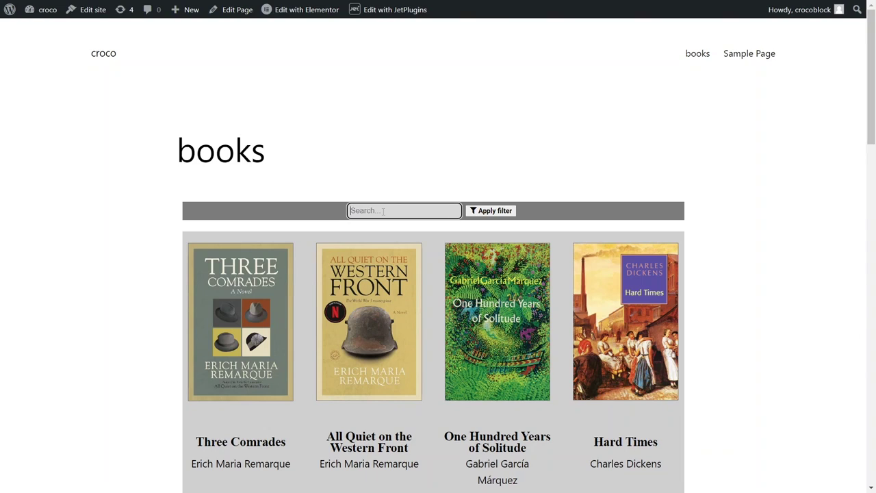
# Search the books for 'dickens', then for 'france'.
pyautogui.write('dickens')
pyautogui.click(484, 212)
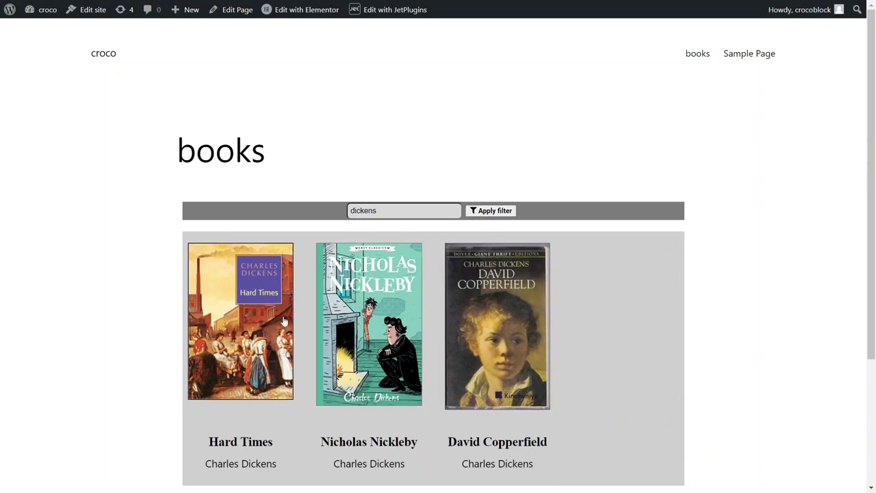
pyautogui.moveTo(378, 211); pyautogui.dragTo(343, 219)
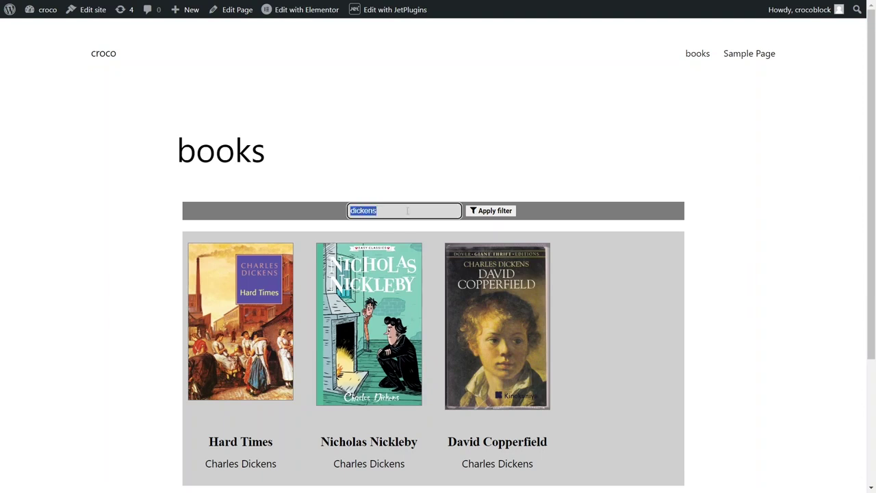
pyautogui.write('france')
pyautogui.click(483, 213)
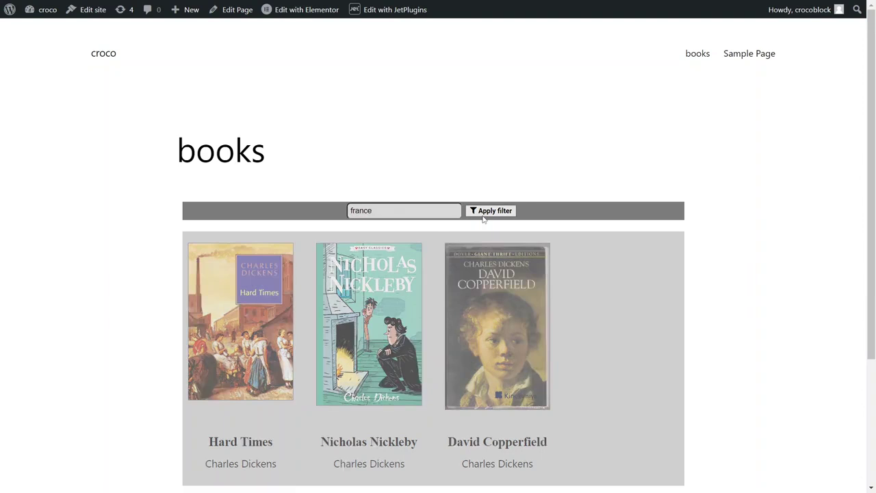
# Replace the search with 'adventure', then with 'tragedy', applying each.
pyautogui.doubleClick(368, 211)
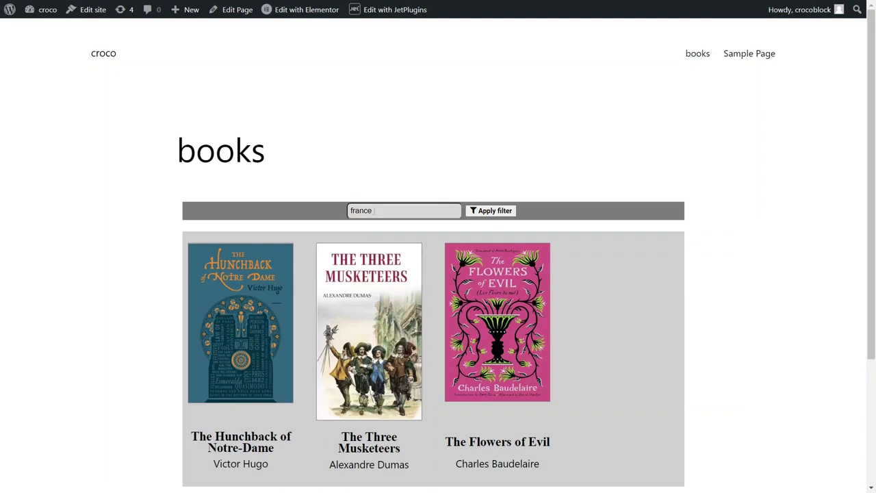
pyautogui.press('BackSpace')
pyautogui.write('adventure')
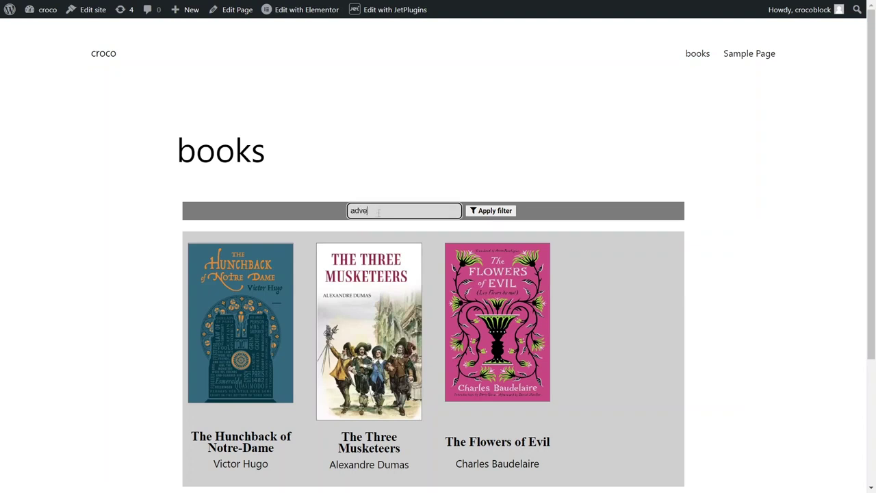
pyautogui.click(490, 211)
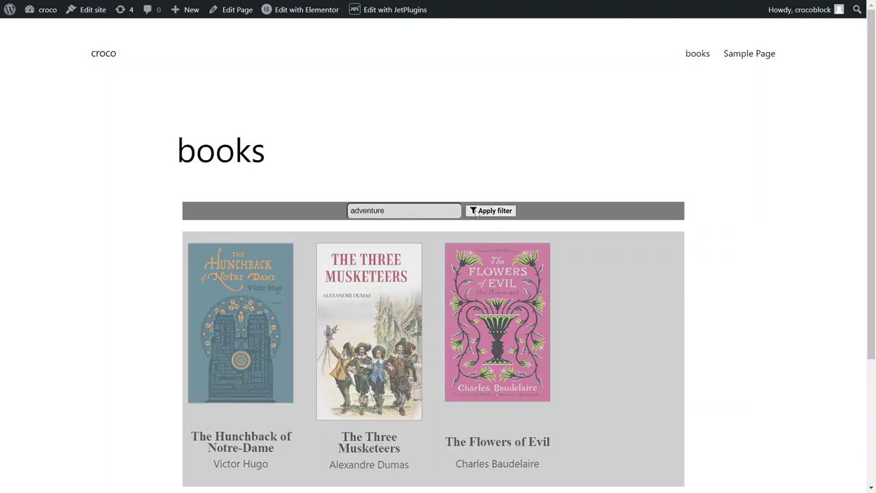
pyautogui.doubleClick(376, 211)
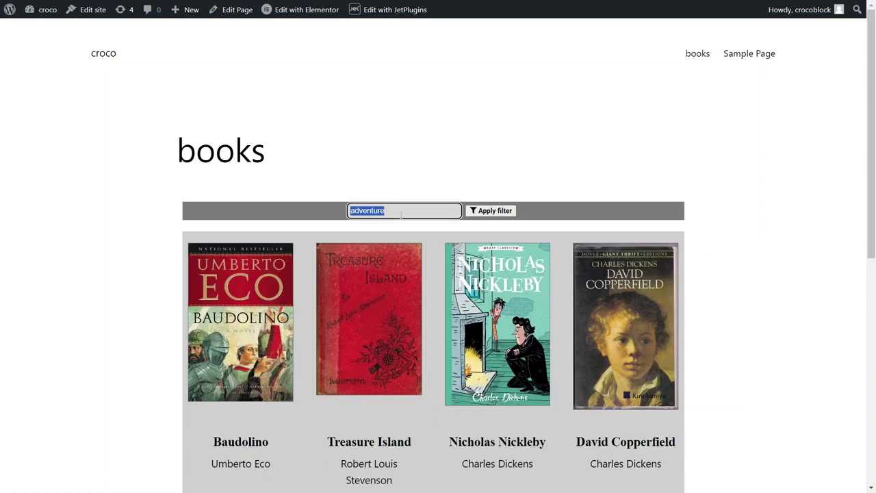
pyautogui.write('tragedy')
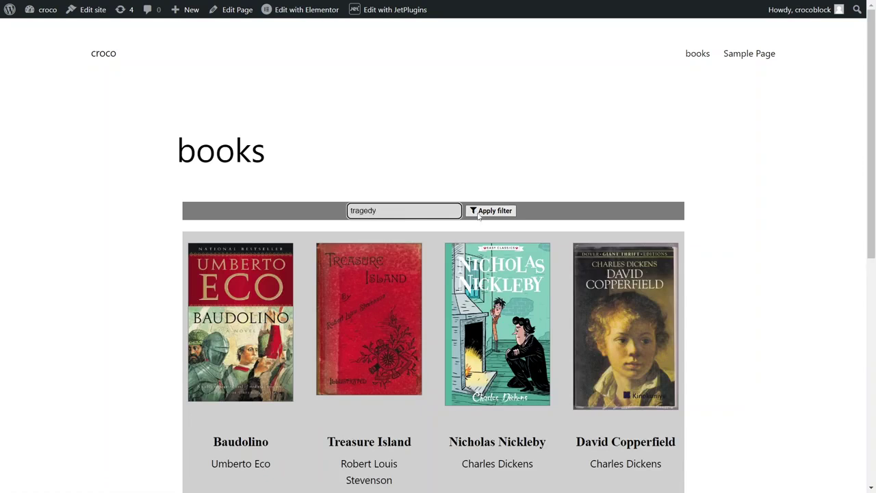
pyautogui.click(481, 214)
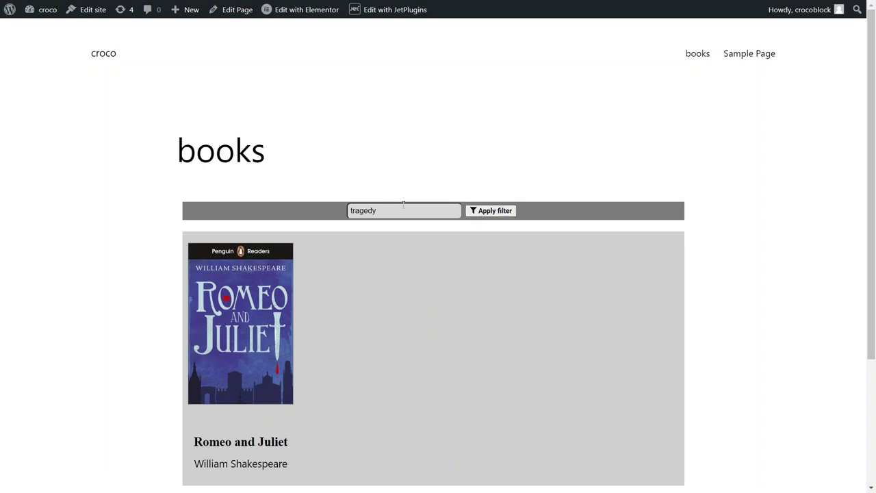
# Search 'indians', then replace it with 'america' to show For Whom the Bell Tolls.
pyautogui.doubleClick(375, 210)
pyautogui.press('BackSpace')
pyautogui.write('indians')
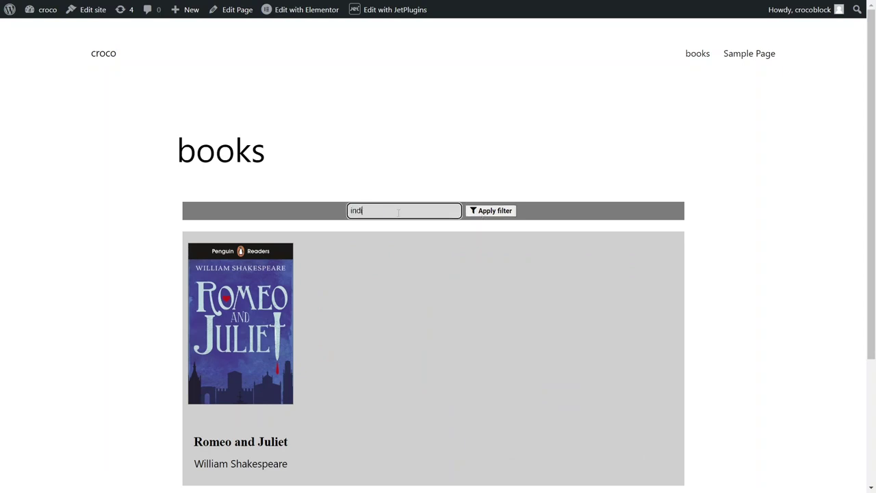
pyautogui.click(472, 210)
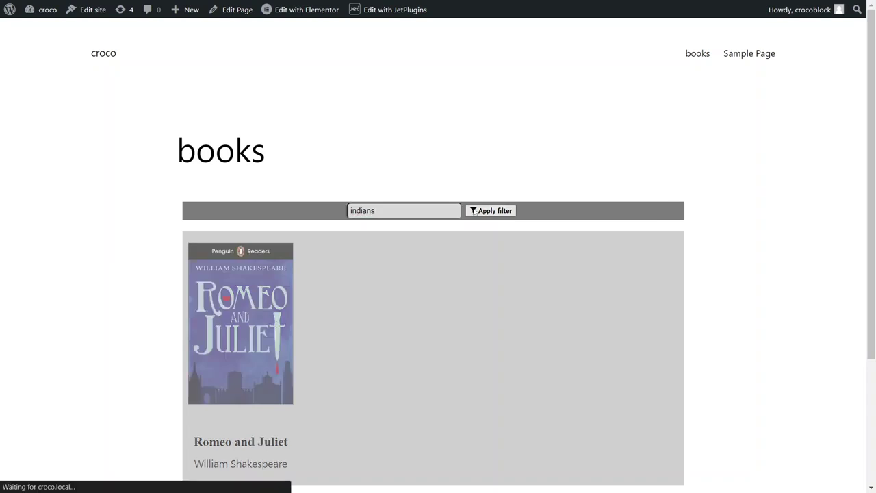
pyautogui.doubleClick(357, 211)
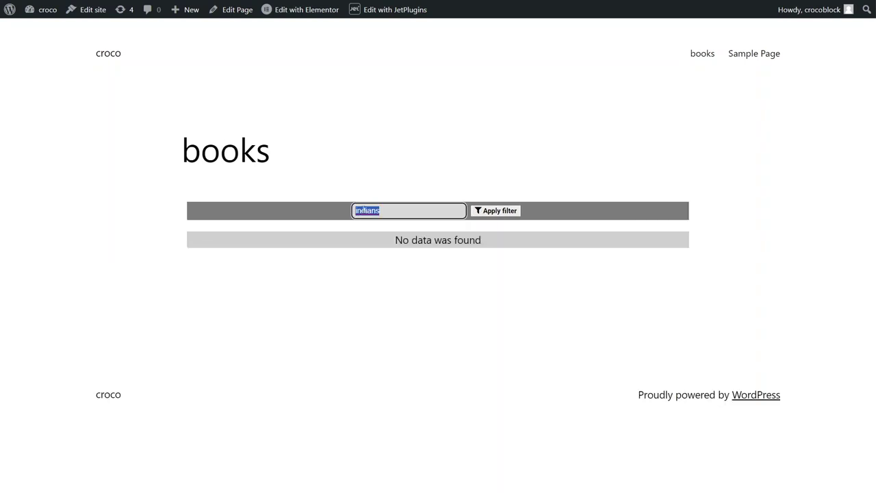
pyautogui.write('america')
pyautogui.click(499, 214)
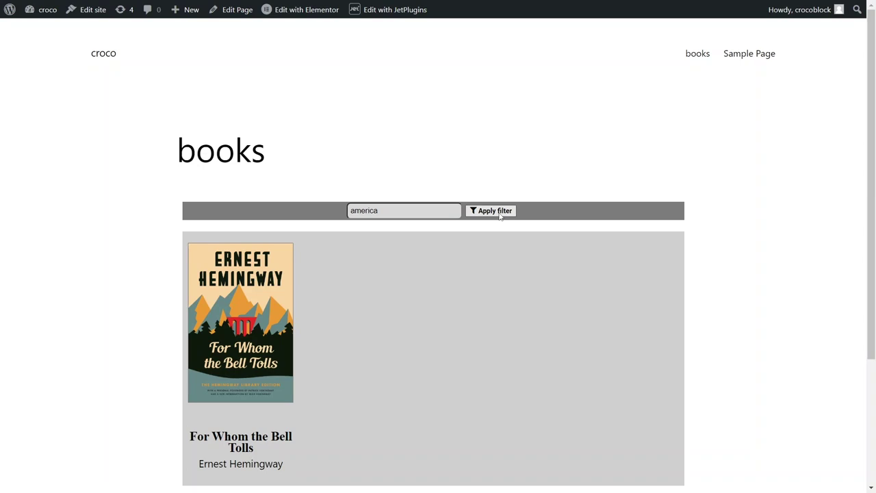
pyautogui.click(423, 208)
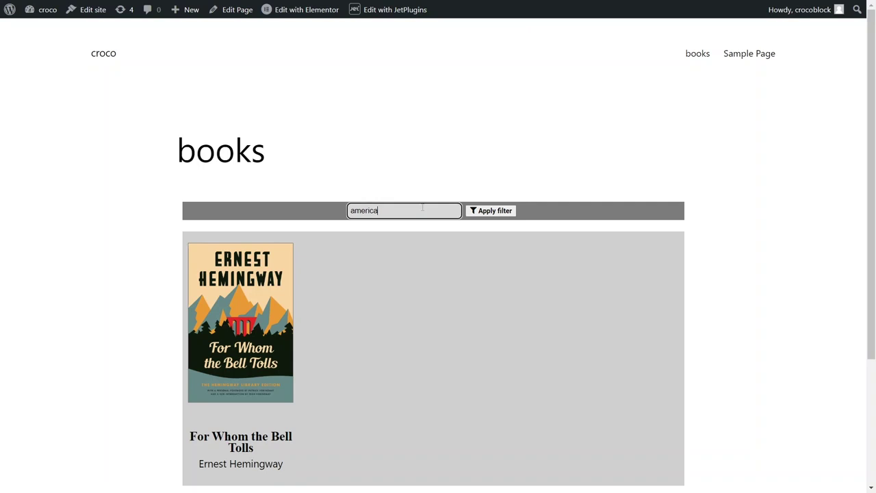
# Clear 'america' from the search and reload the full book list.
pyautogui.hotkey('ctrl', 'a')
pyautogui.press('BackSpace')
pyautogui.click(497, 212)
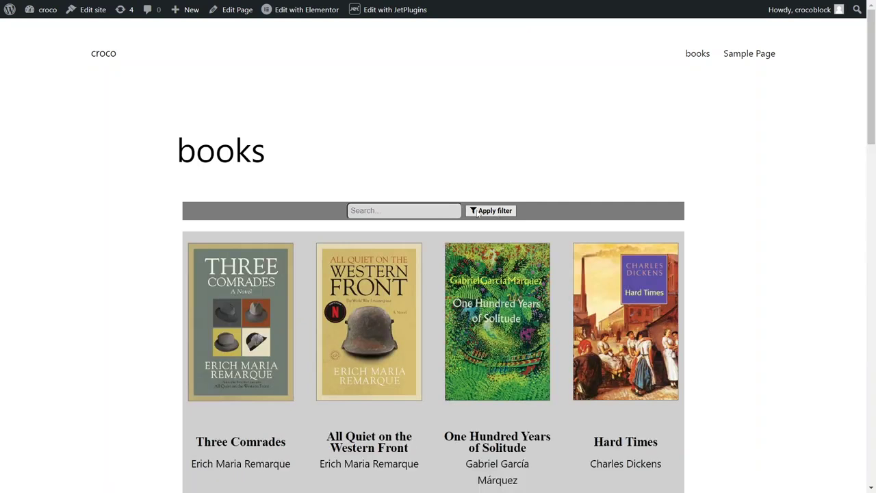
# Search 'ernest america', which finds no books, then clear it and reapply.
pyautogui.click(396, 211)
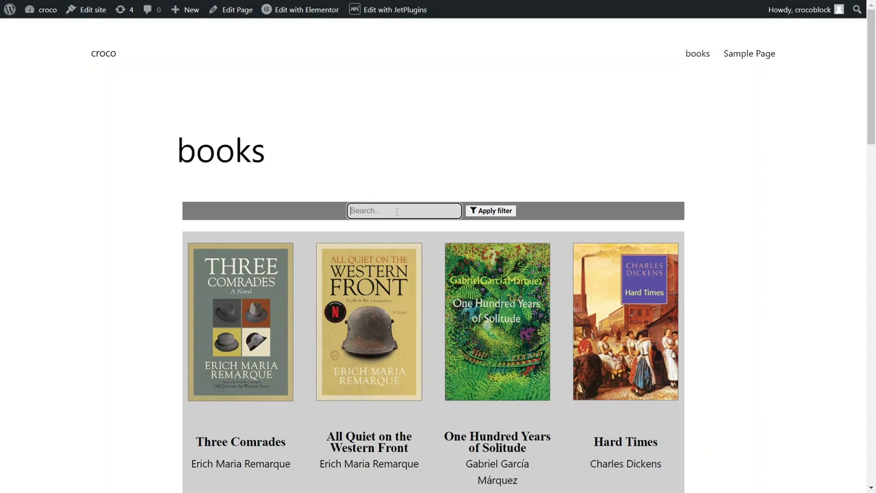
pyautogui.write('ernes')
pyautogui.write('t')
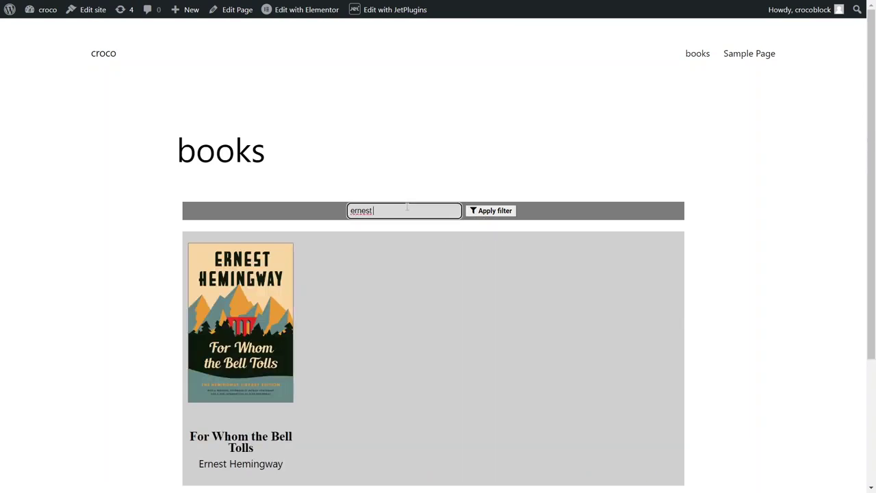
pyautogui.write(' america')
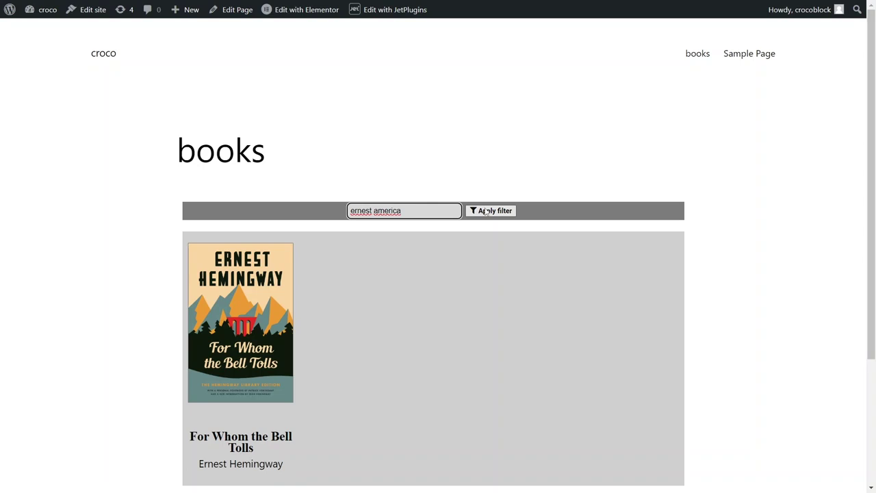
pyautogui.click(485, 213)
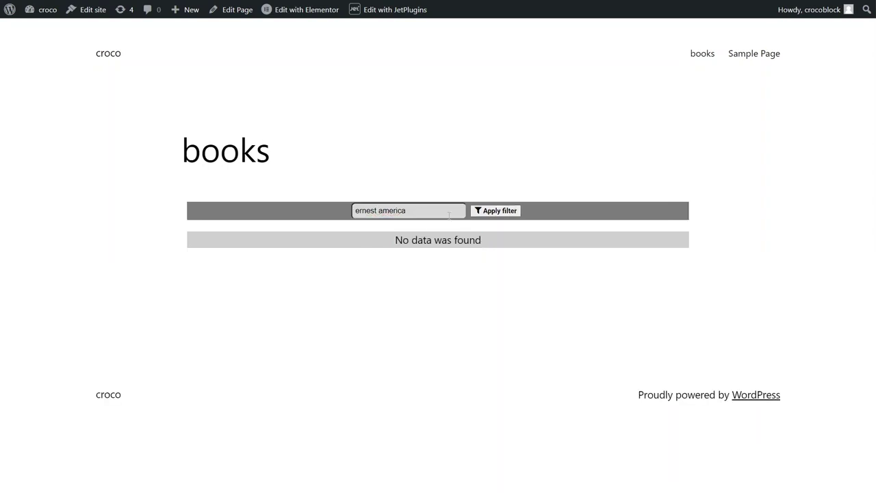
pyautogui.hotkey('ctrl', 'BackSpace')
pyautogui.hotkey('ctrl', 'BackSpace')
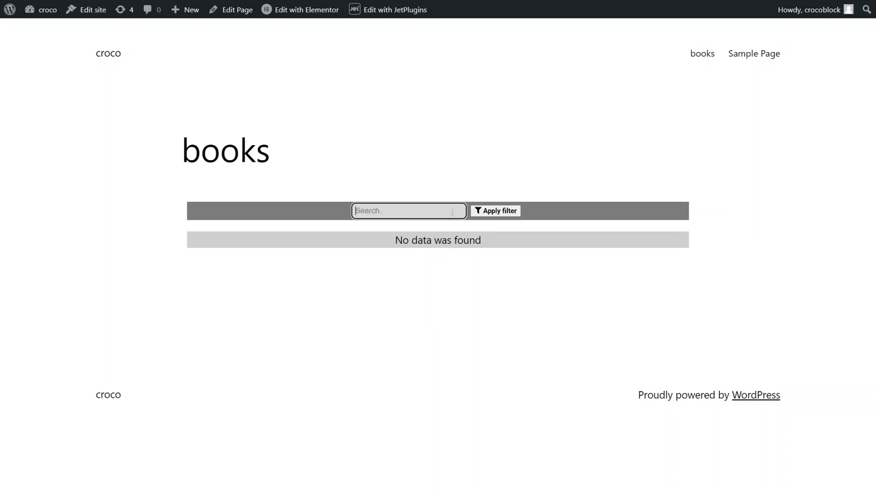
pyautogui.click(487, 212)
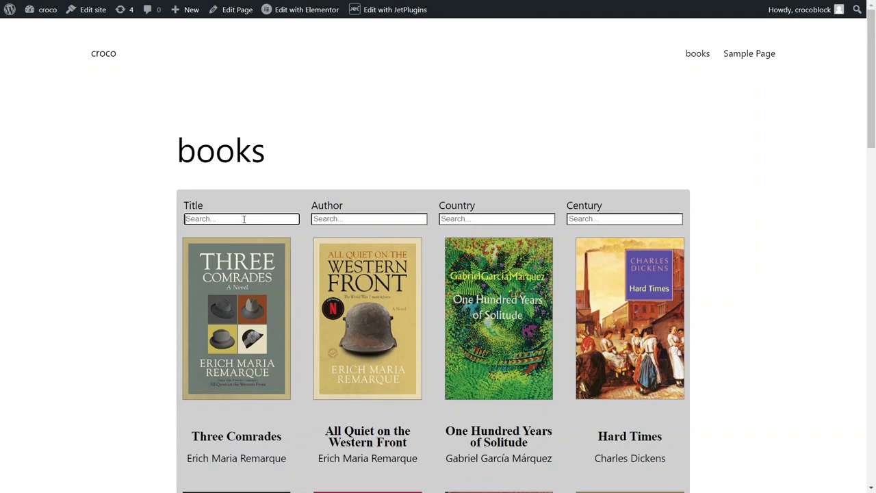
# Try 'three' in Title, 'france' in Country, and '19' then '18' in Century.
pyautogui.write('three')
pyautogui.press('BackSpace')
pyautogui.press('BackSpace')
pyautogui.press('BackSpace')
pyautogui.press('BackSpace')
pyautogui.press('BackSpace')
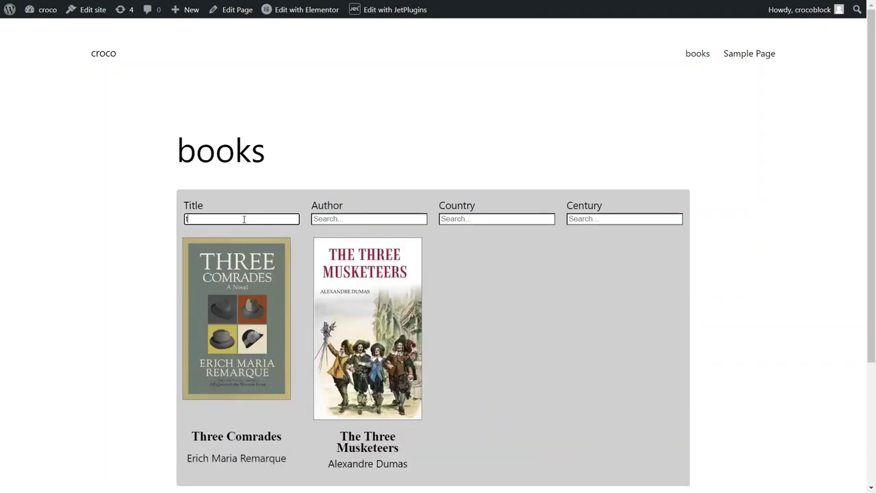
pyautogui.click(478, 219)
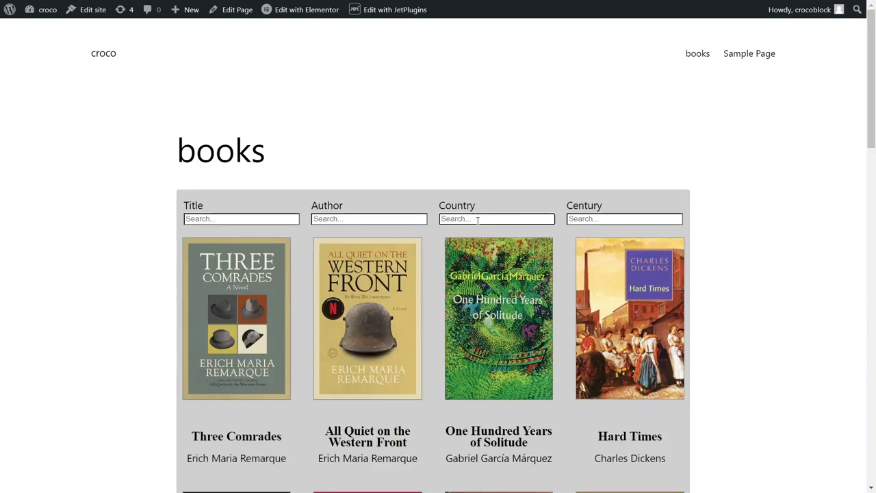
pyautogui.write('france')
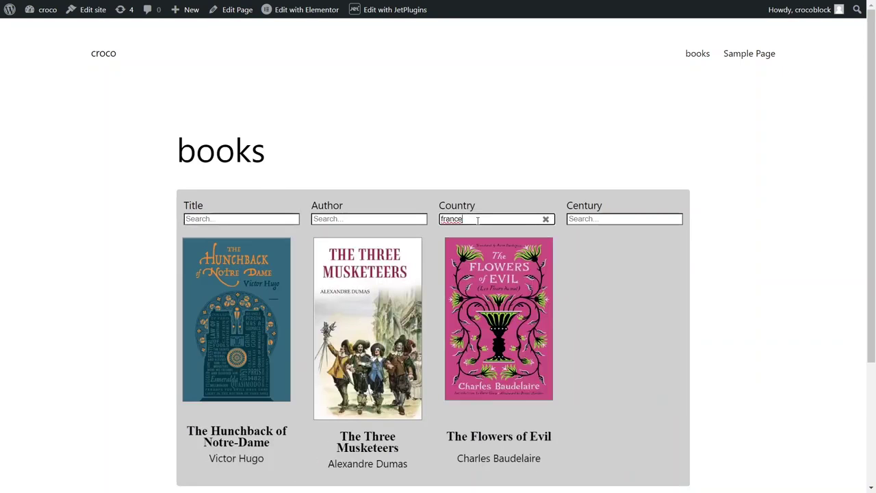
pyautogui.click(599, 219)
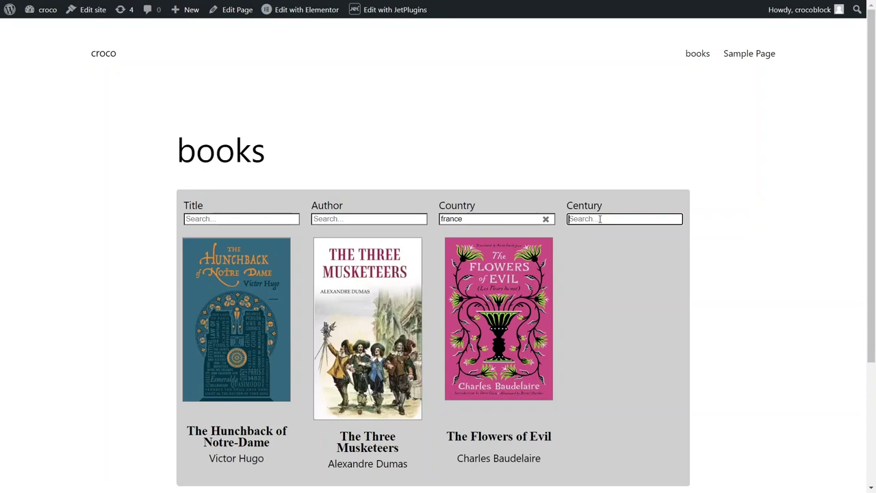
pyautogui.write('19')
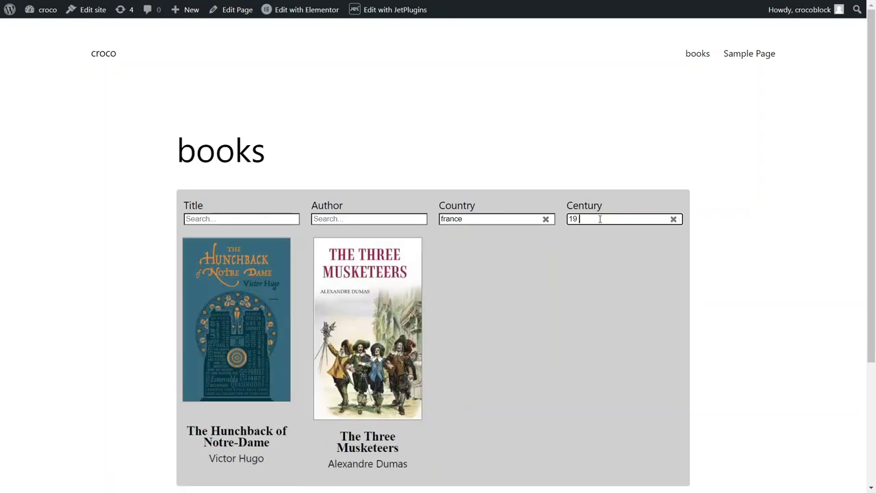
pyautogui.press('BackSpace')
pyautogui.press('BackSpace')
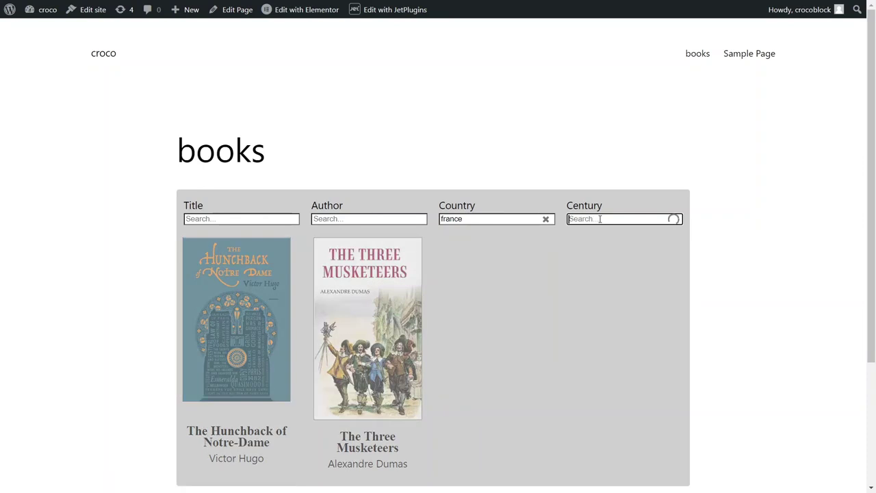
pyautogui.write('18')
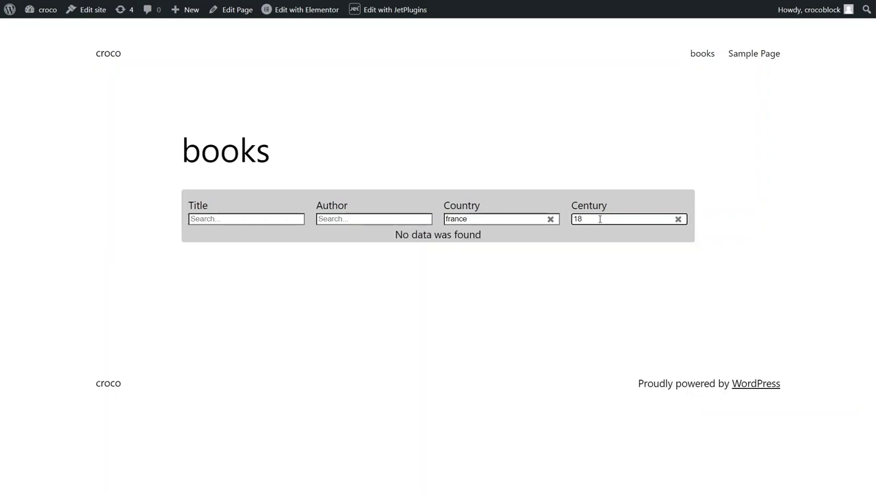
pyautogui.press('BackSpace')
pyautogui.press('BackSpace')
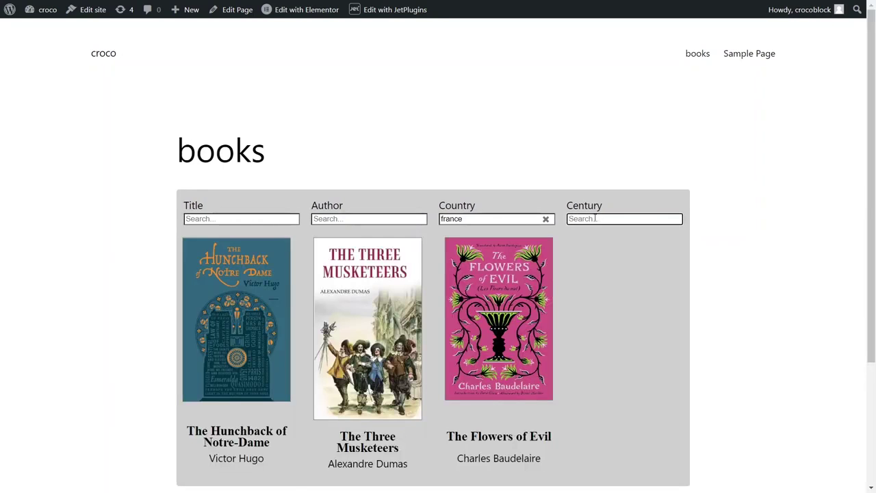
# Clear the Country search and try 'germany' there instead.
pyautogui.click(545, 218)
pyautogui.click(479, 219)
pyautogui.write('germ')
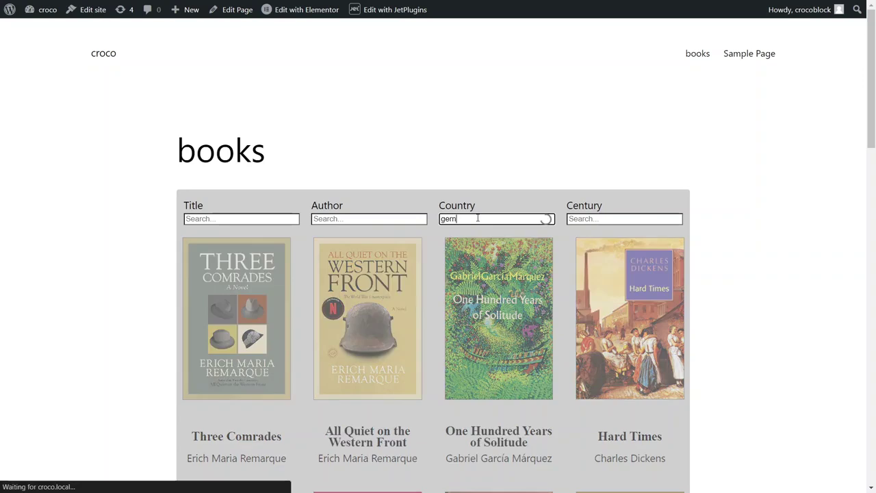
pyautogui.write('any')
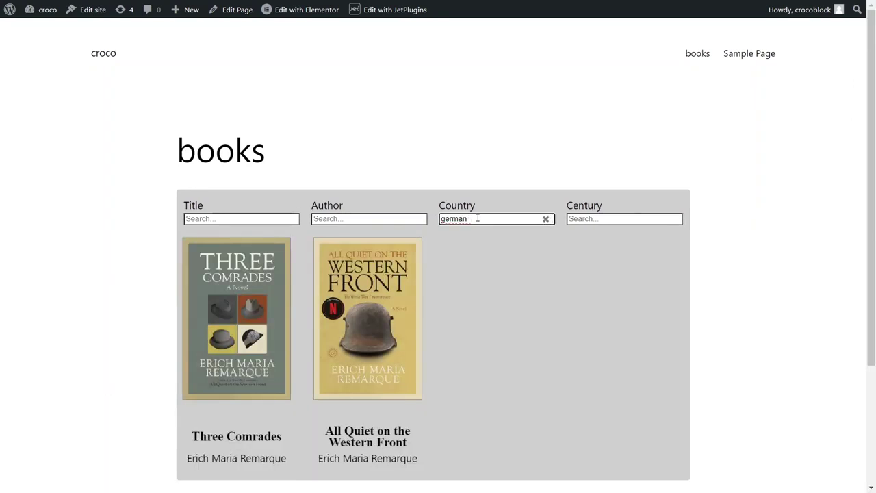
pyautogui.press('BackSpace')
pyautogui.press('BackSpace')
pyautogui.press('BackSpace')
pyautogui.press('BackSpace')
pyautogui.press('BackSpace')
pyautogui.press('BackSpace')
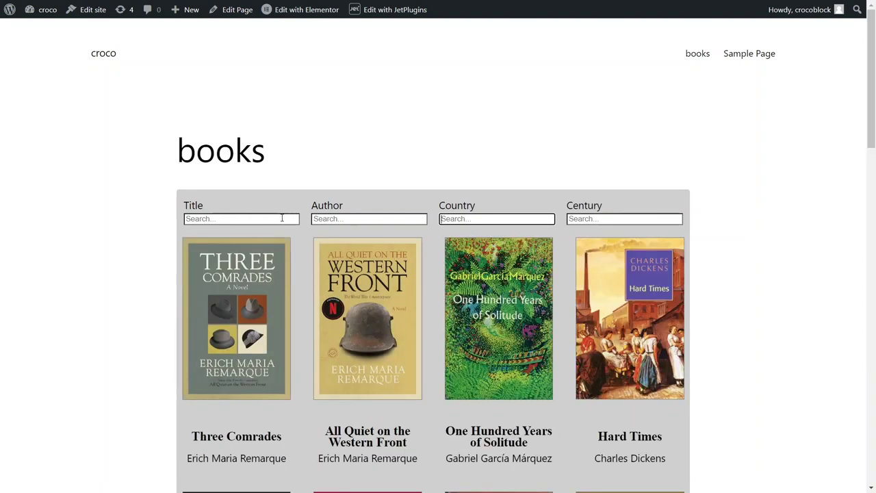
pyautogui.click(320, 175)
pyautogui.scroll(-3, 320, 175)
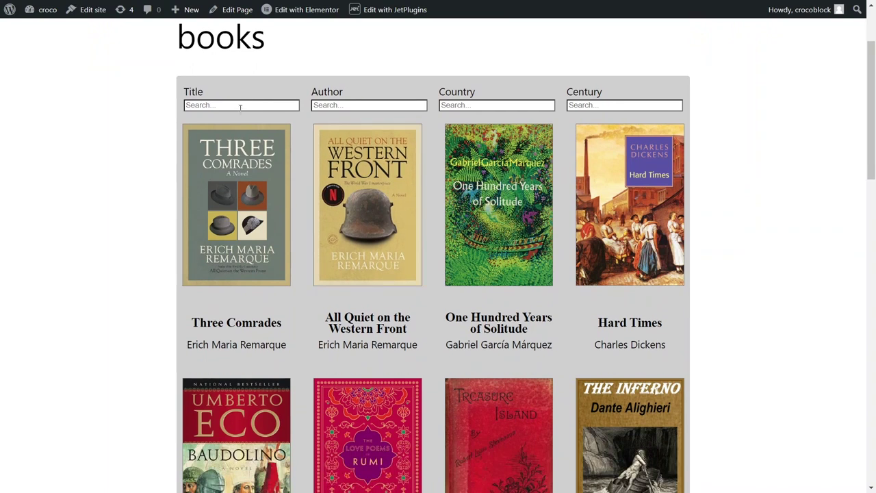
# Search 'romeo' in Title, clear it, and start typing 'It' in Country.
pyautogui.click(240, 108)
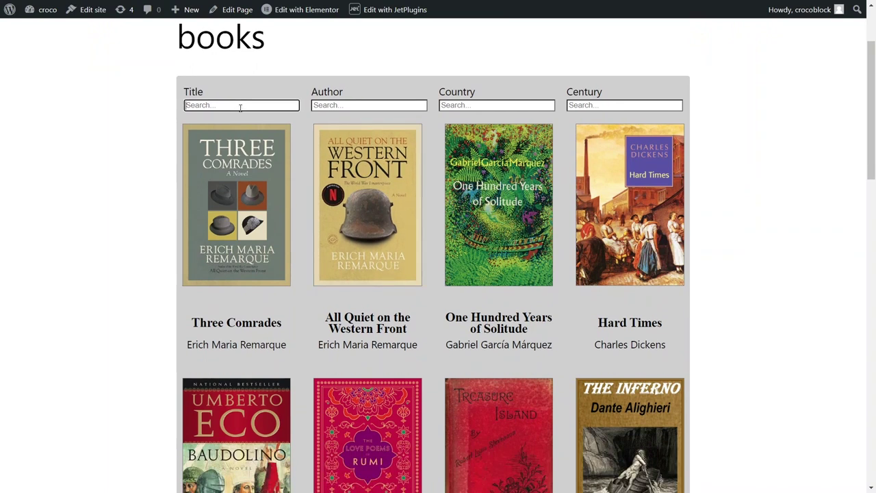
pyautogui.write('romeo')
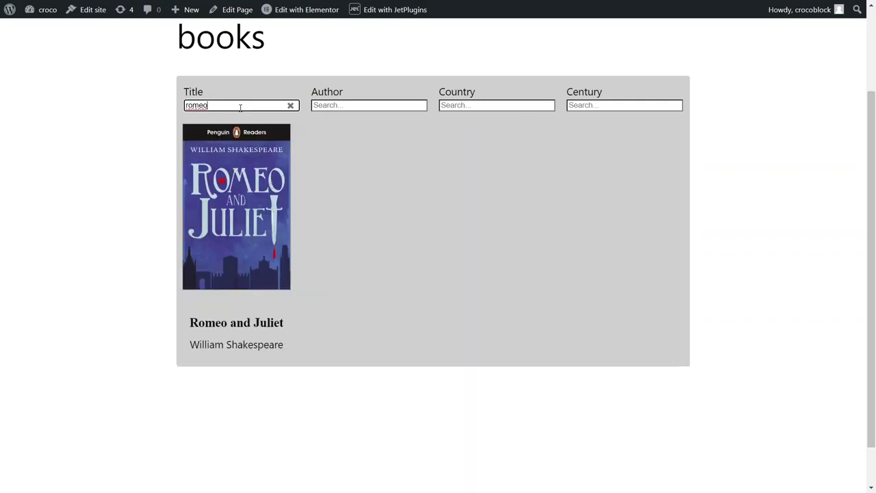
pyautogui.hotkey('ctrl', 'a')
pyautogui.press('BackSpace')
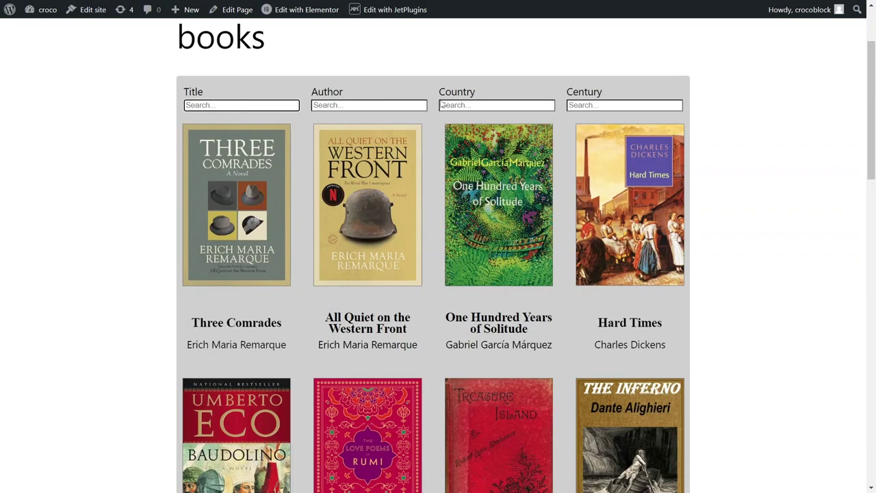
pyautogui.click(457, 106)
pyautogui.write('It')
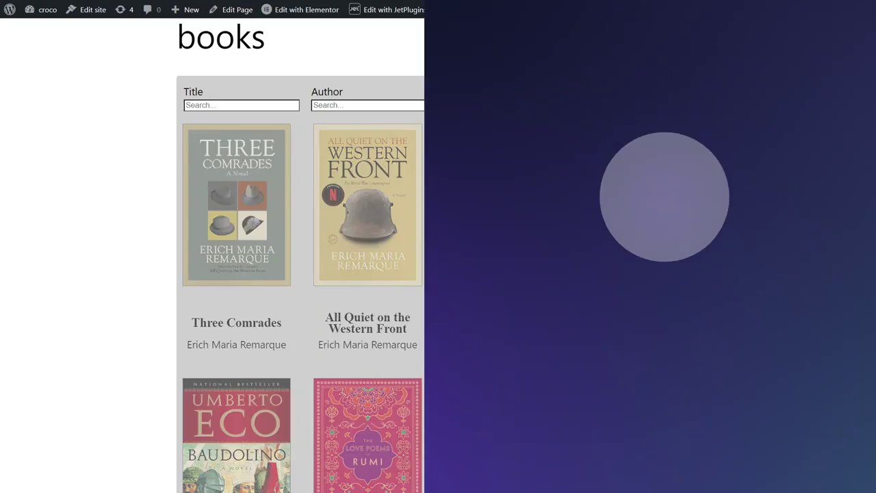